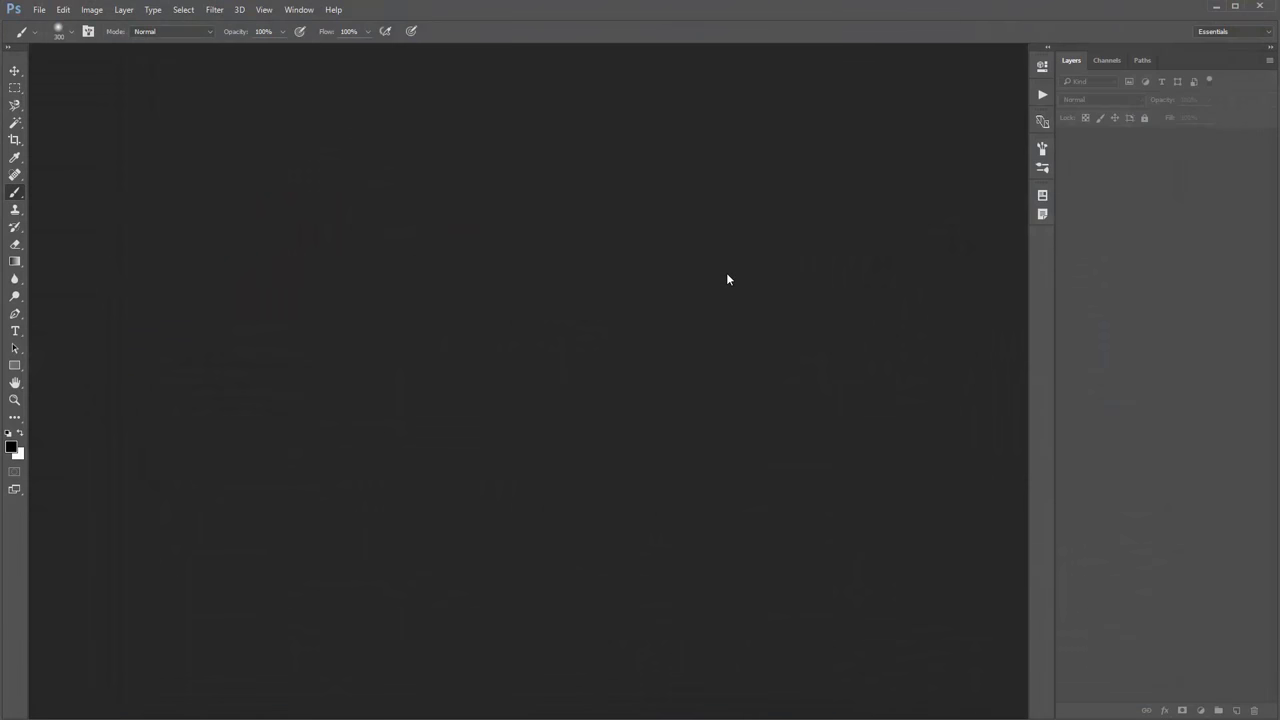
# Open the autumn forest image _Photo.jpg and fit it to the window
pyautogui.hotkey('ctrl', 'o')
pyautogui.doubleClick(345, 216)
pyautogui.hotkey('ctrl', '0')
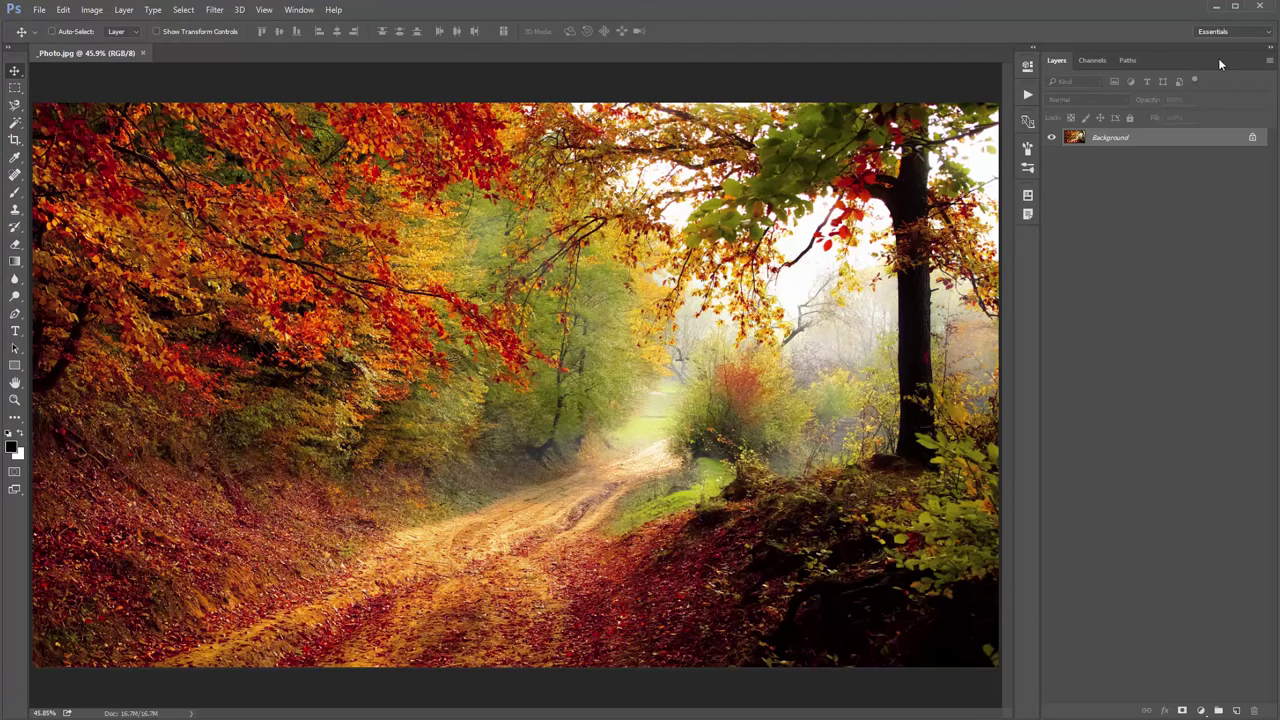
# Review the Layers panel options for default fill masks and adding "copy" to copied layers, accept them, and dock the panel again
pyautogui.moveTo(1221, 64); pyautogui.dragTo(556, 101)
pyautogui.click(532, 101)
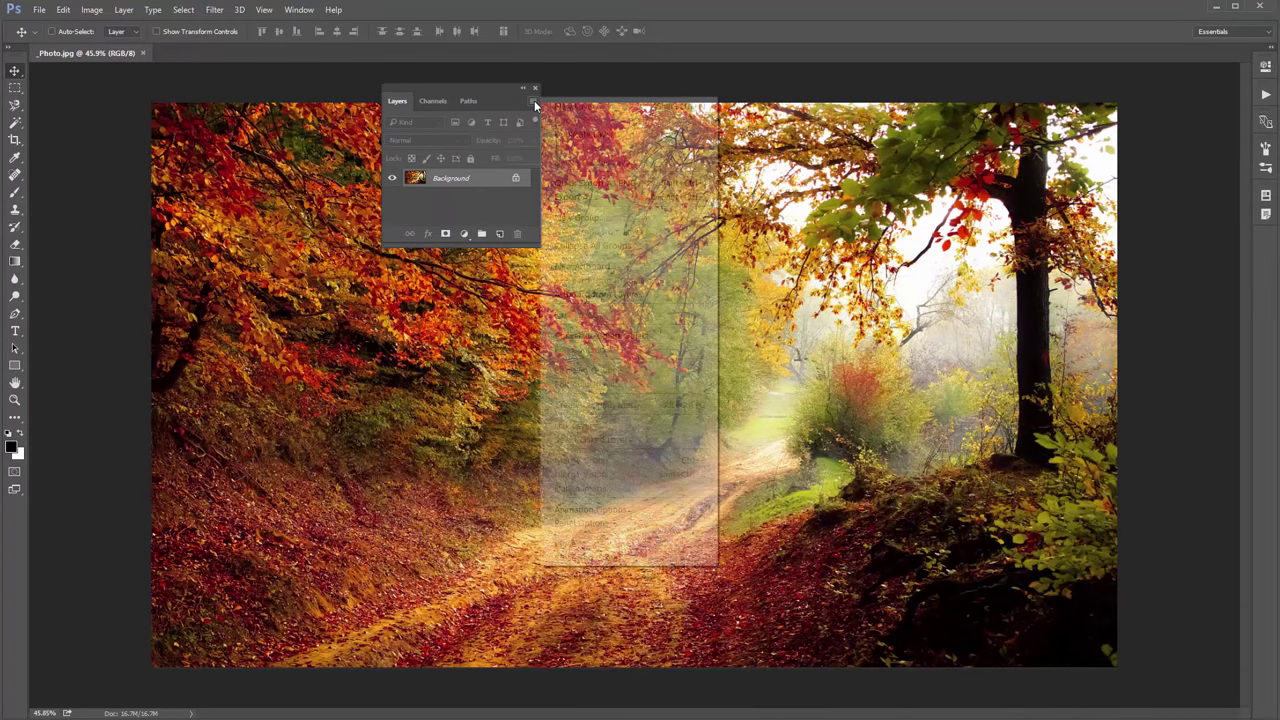
pyautogui.click(621, 523)
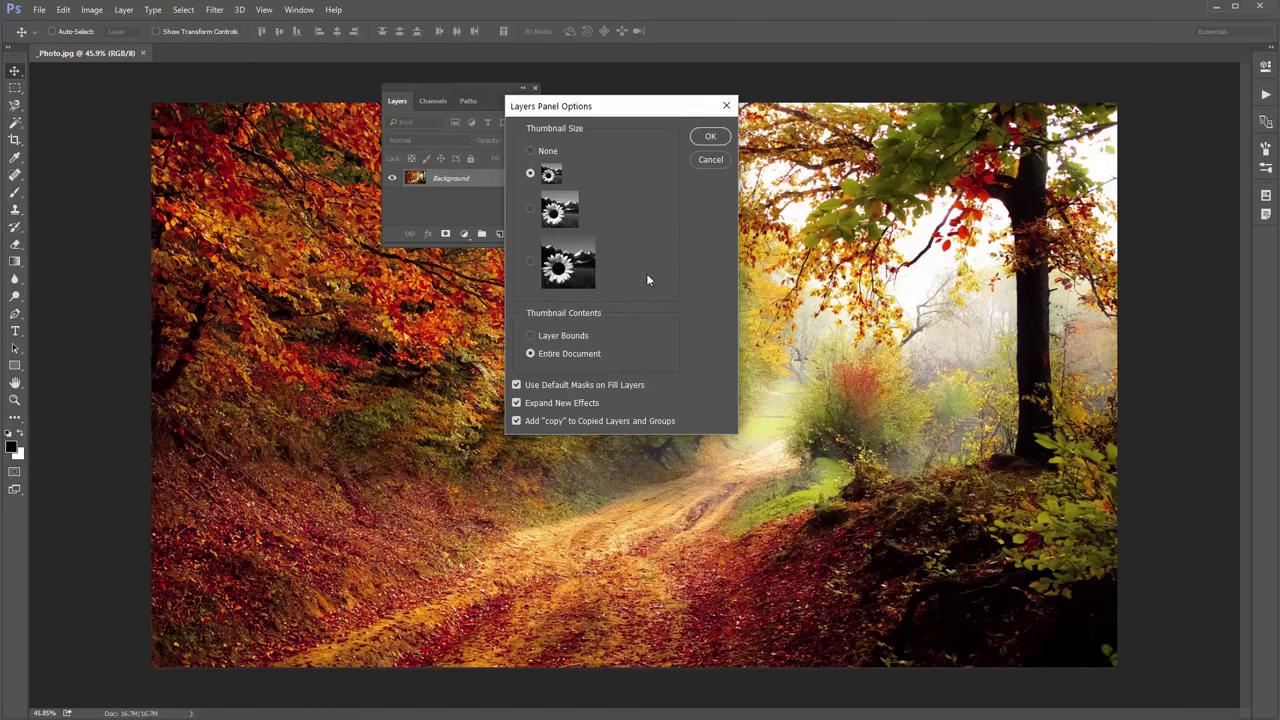
pyautogui.click(710, 136)
pyautogui.moveTo(499, 98); pyautogui.dragTo(1278, 240)
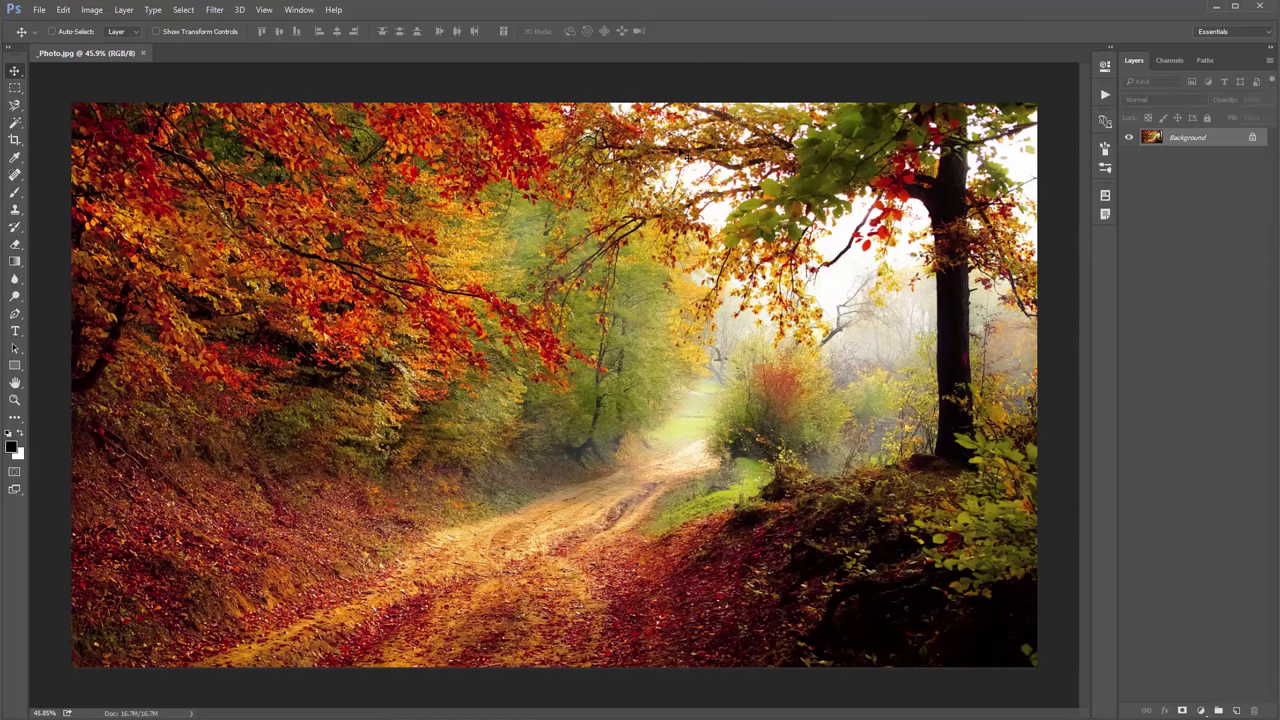
# Check the photo's width, height and resolution in the Image Size settings without changing them
pyautogui.click(91, 10)
pyautogui.moveTo(96, 27)
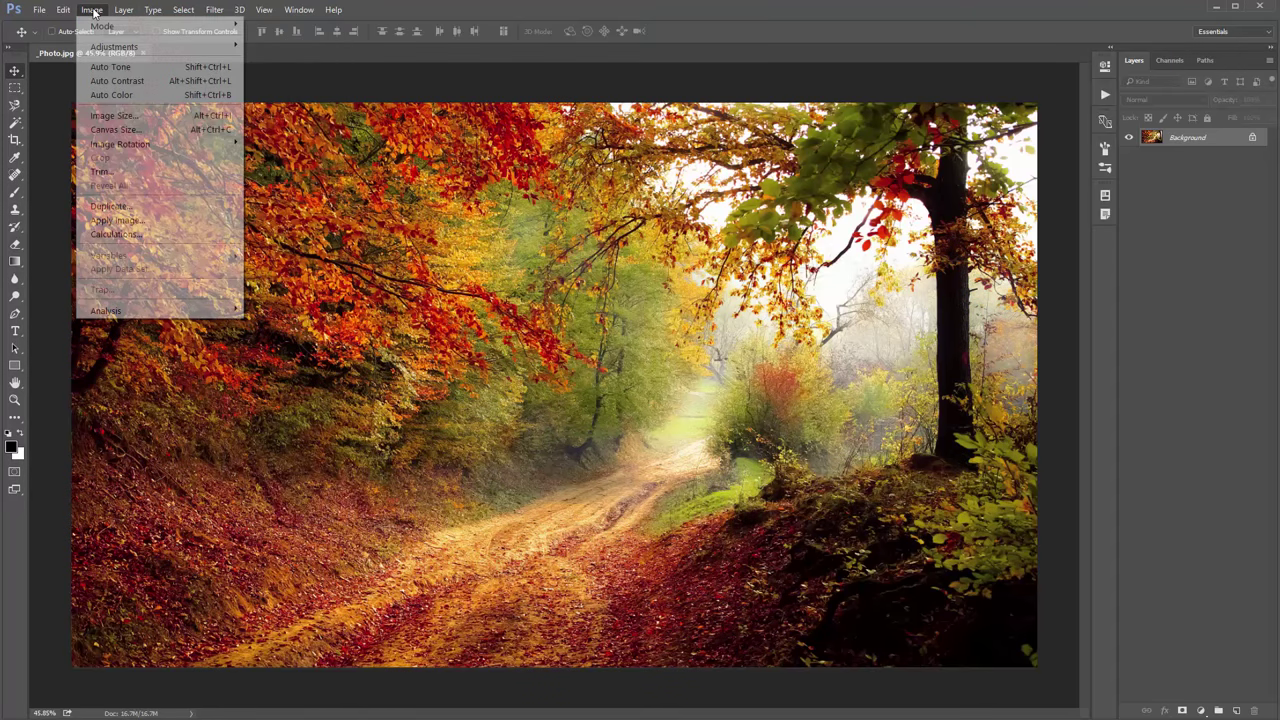
pyautogui.click(138, 116)
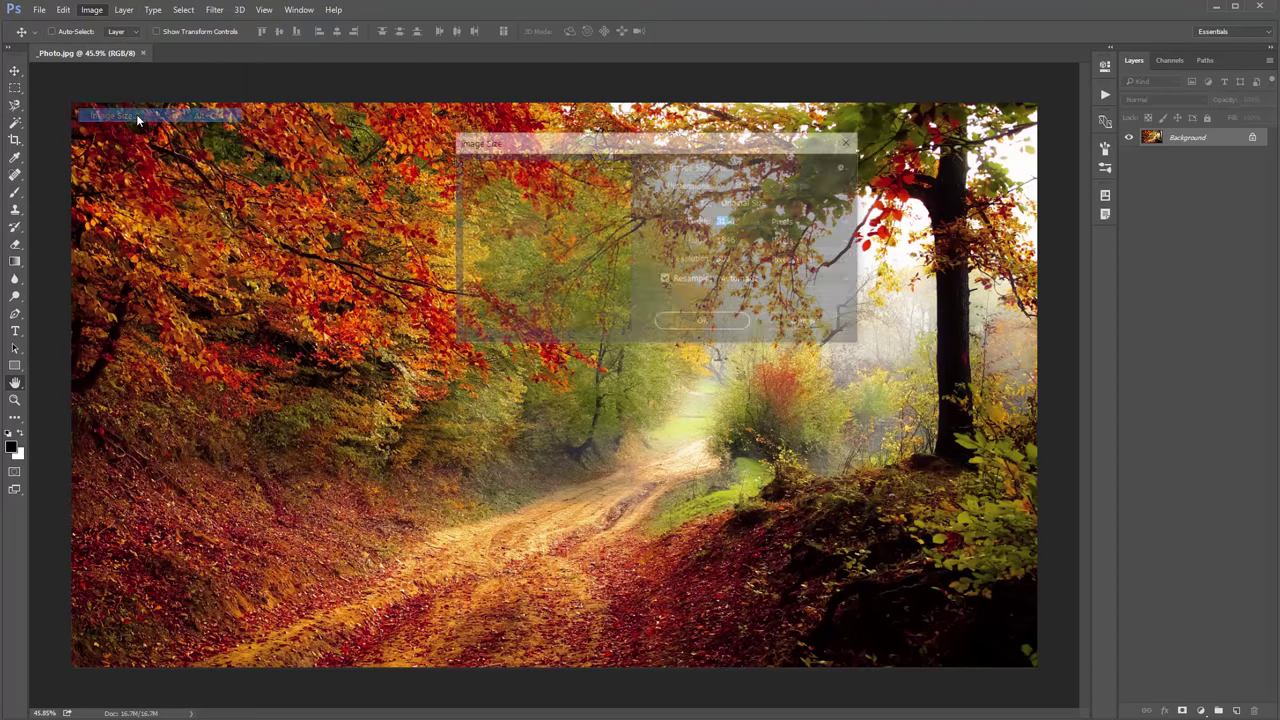
pyautogui.moveTo(625, 147); pyautogui.dragTo(469, 167)
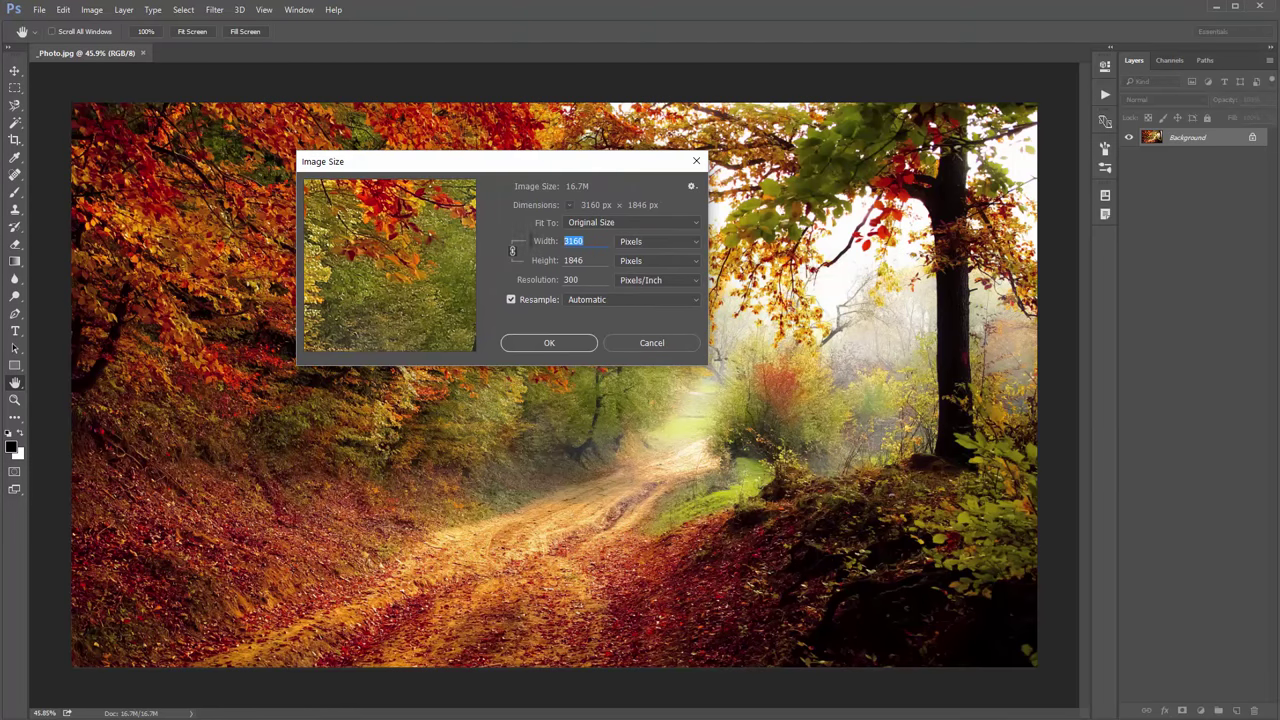
pyautogui.click(590, 261)
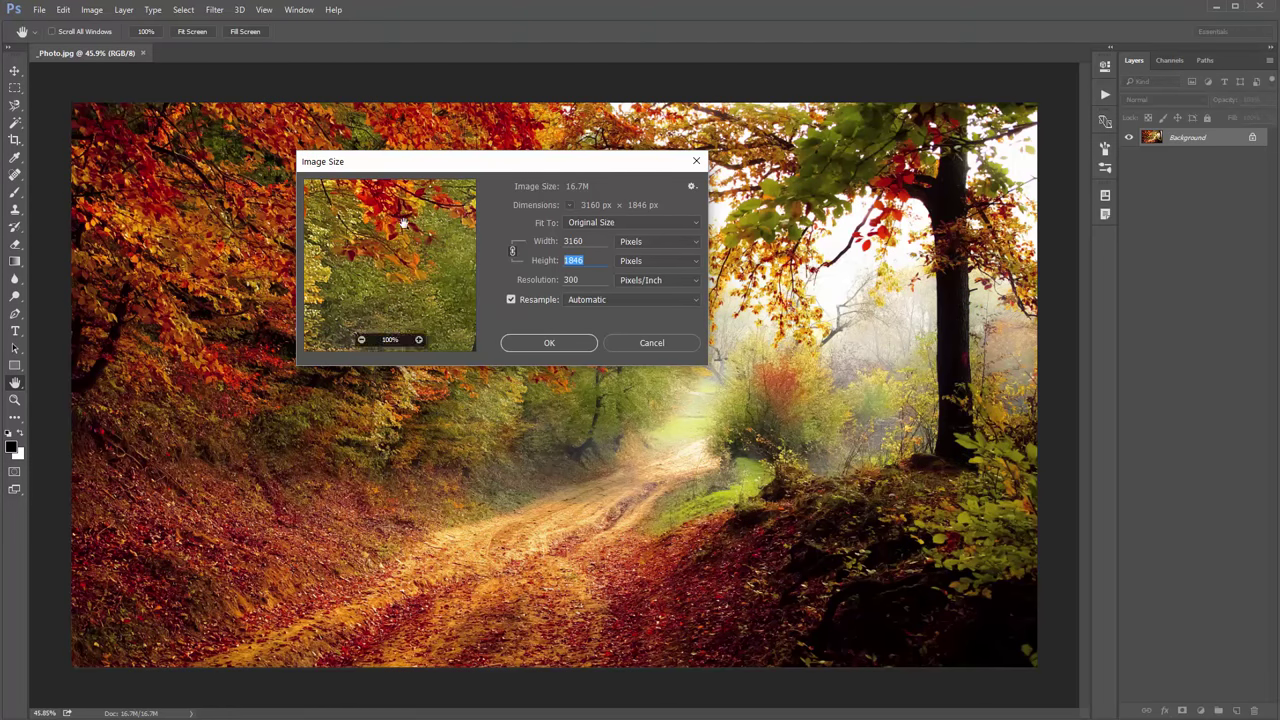
pyautogui.click(662, 343)
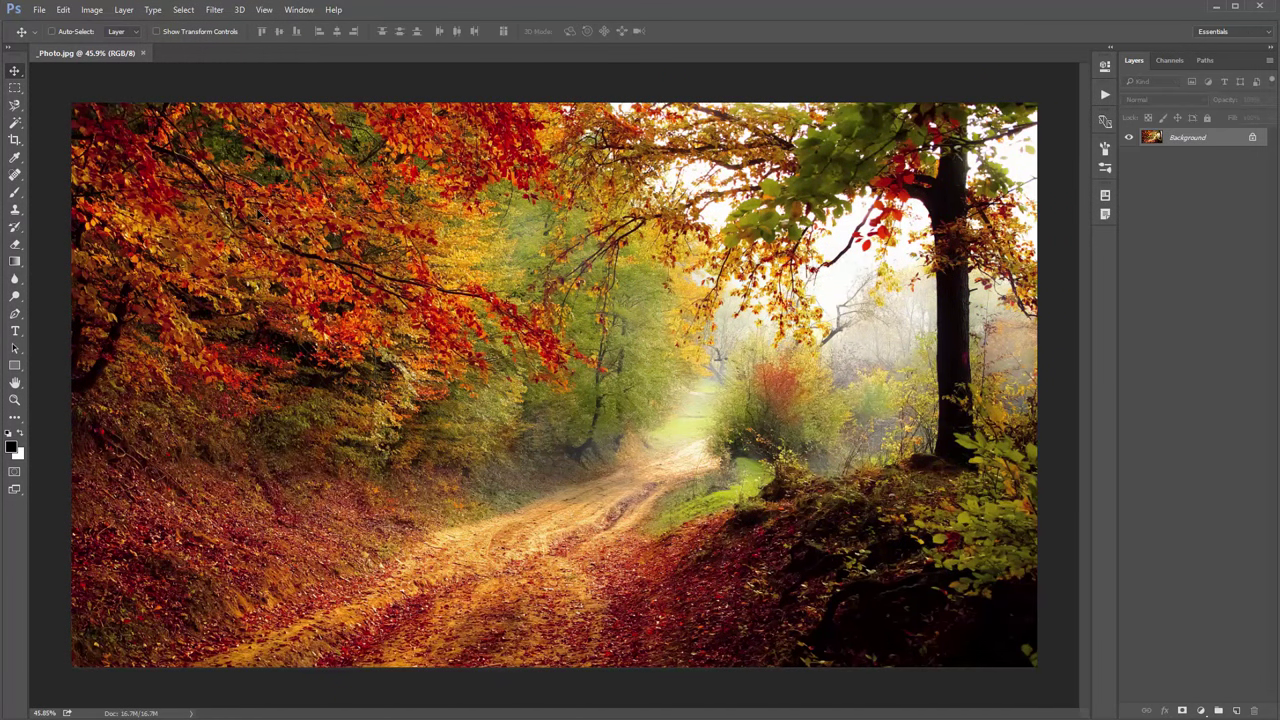
# Replace the current brush presets with OilPaint_Brushes.abr from the Oil Paint folder and keep the Brush tool active
pyautogui.press('b')
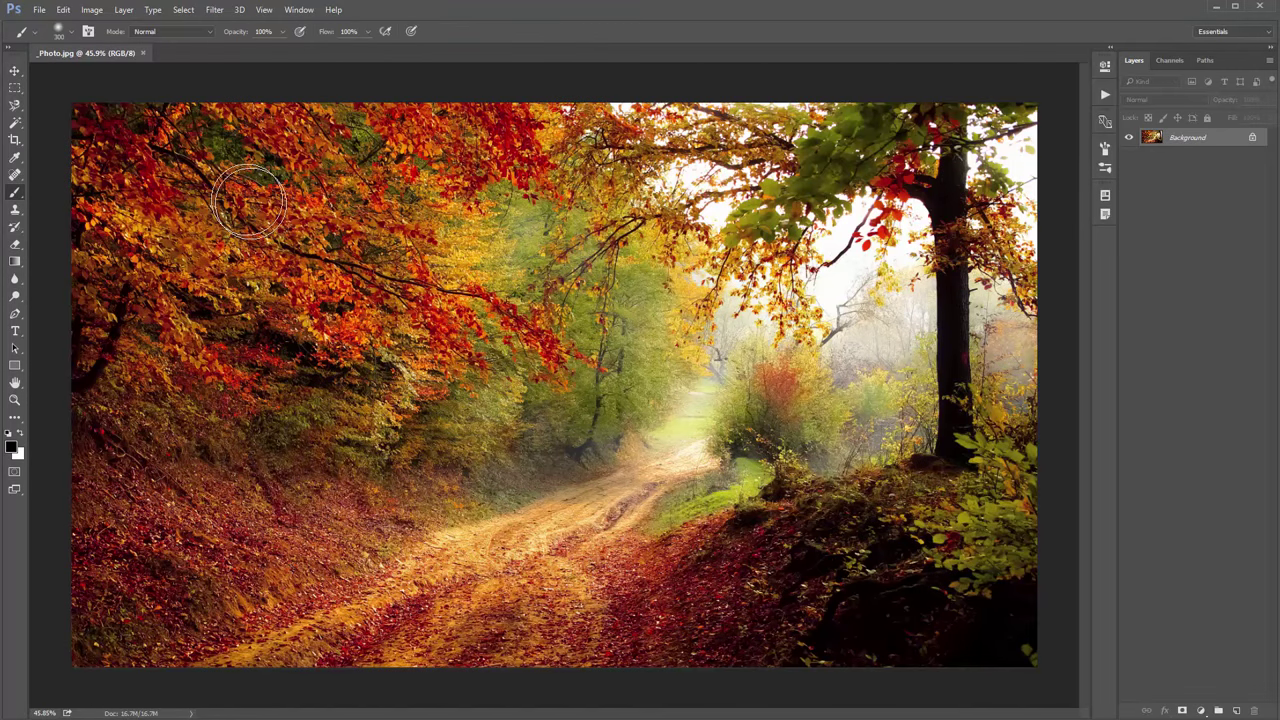
pyautogui.rightClick(205, 153)
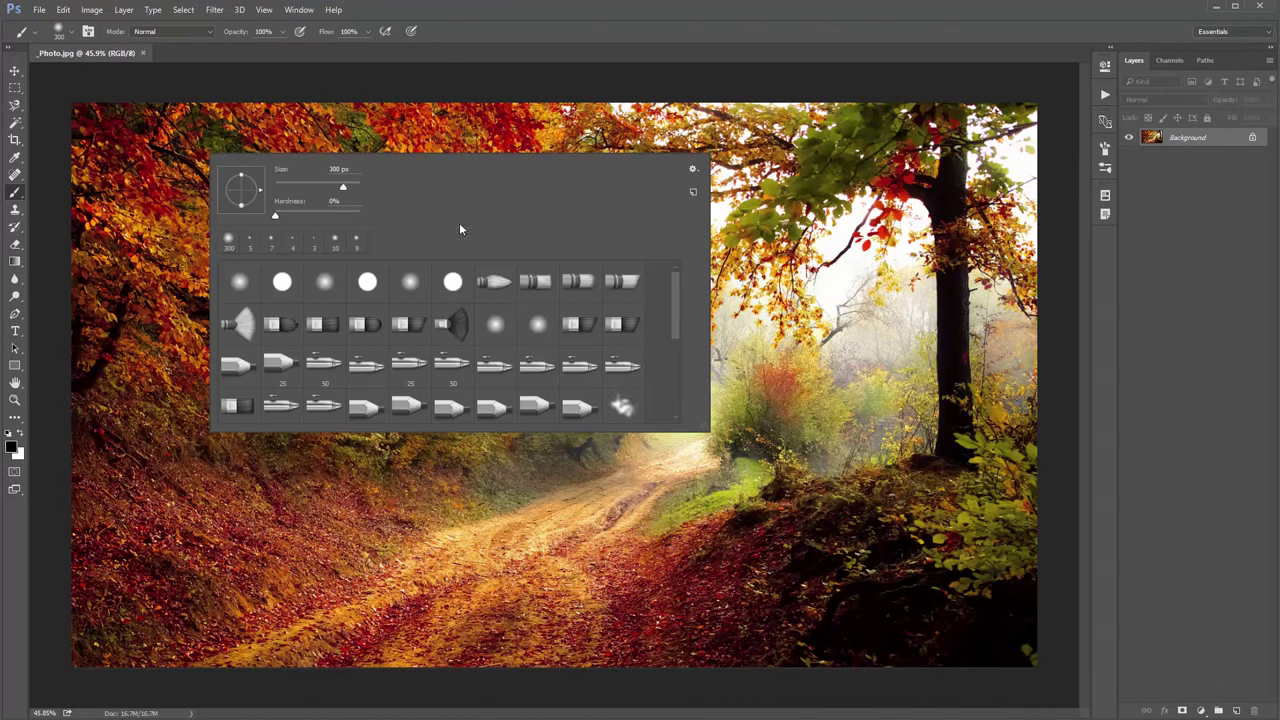
pyautogui.click(693, 170)
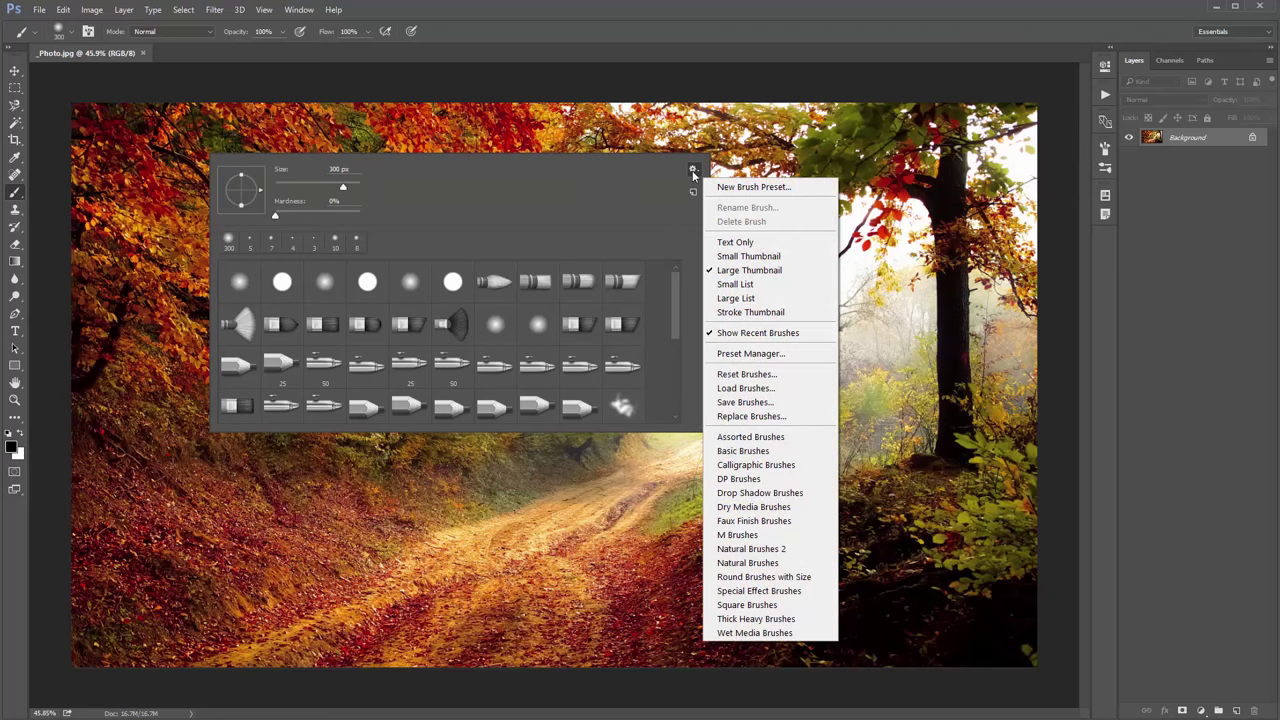
pyautogui.click(769, 417)
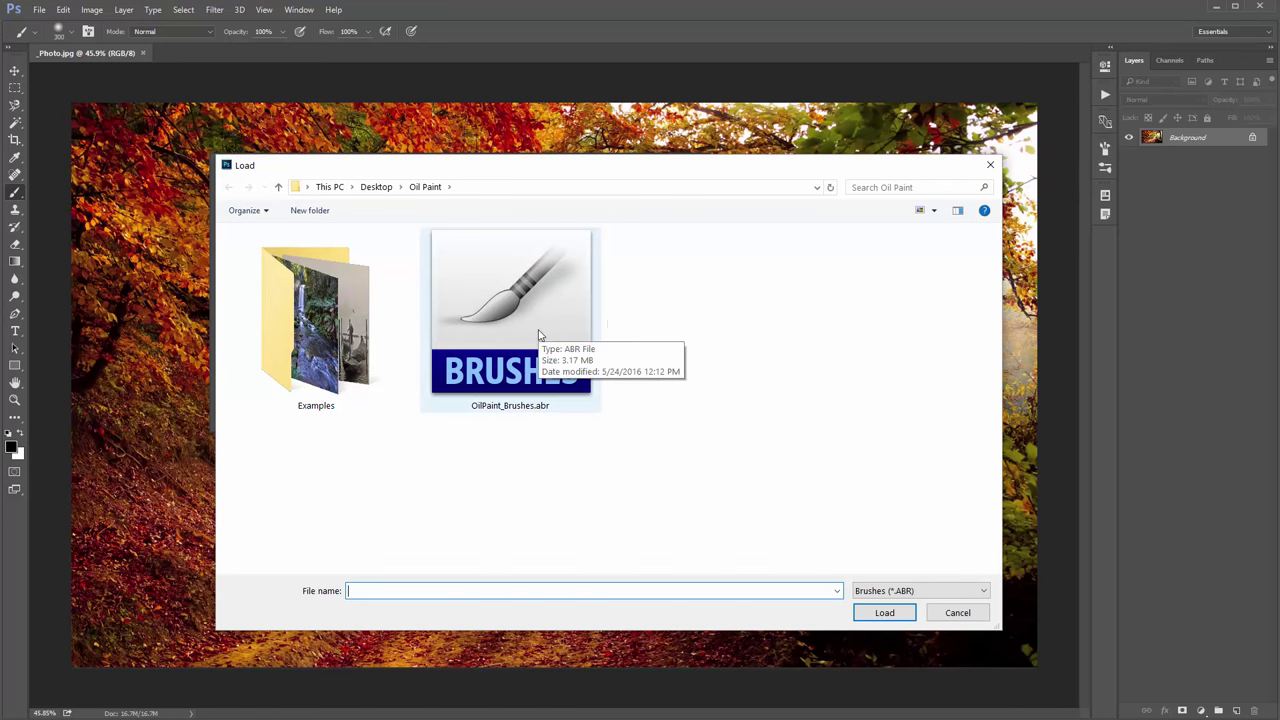
pyautogui.doubleClick(563, 297)
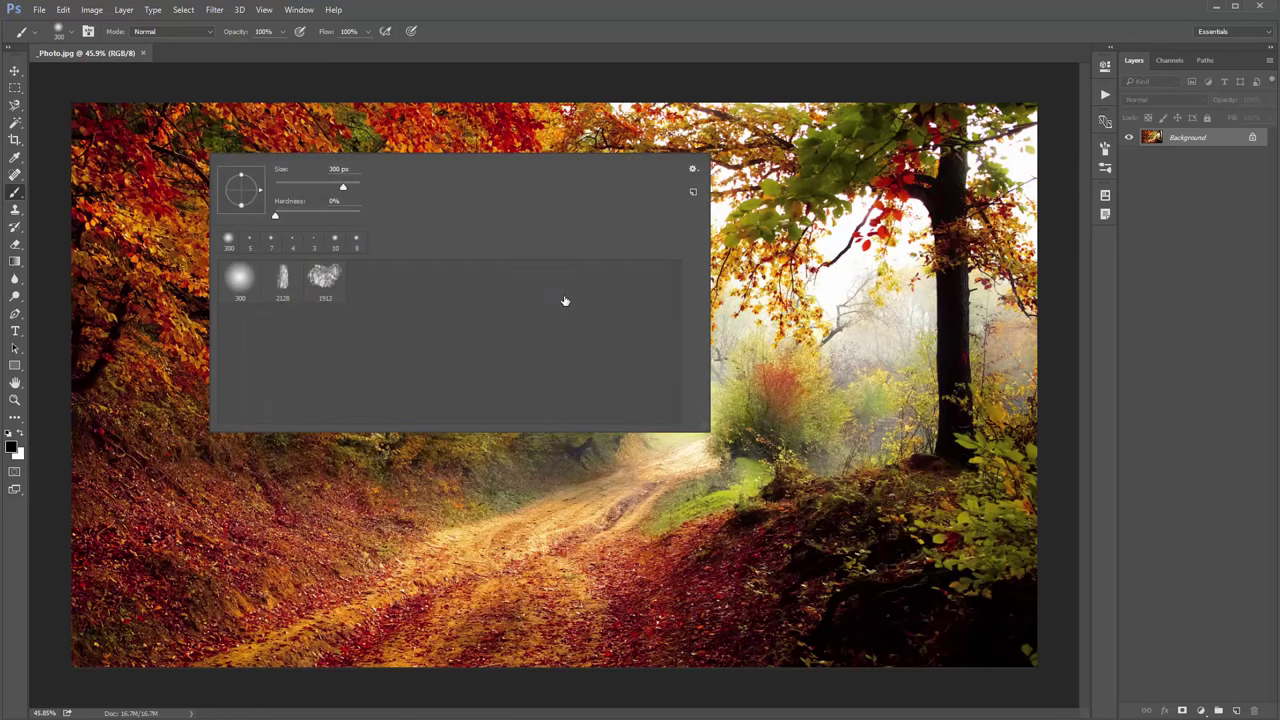
pyautogui.click(322, 278)
pyautogui.click(753, 295)
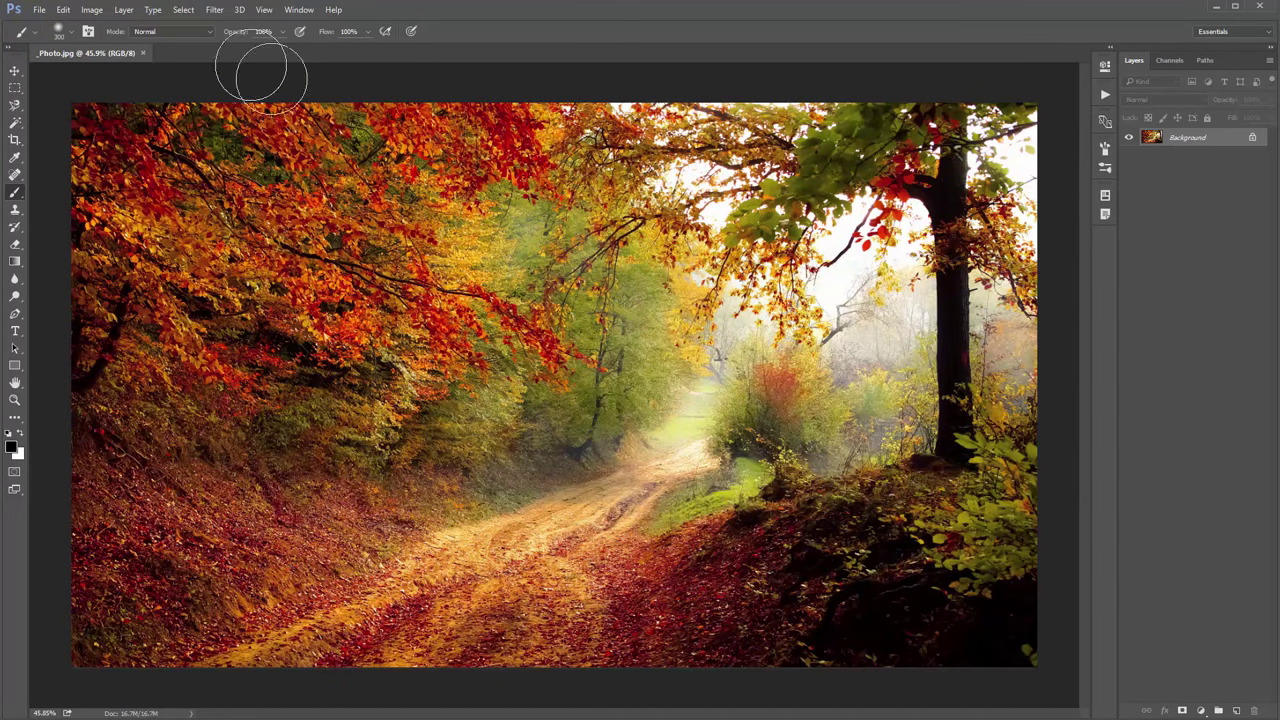
pyautogui.press('v')
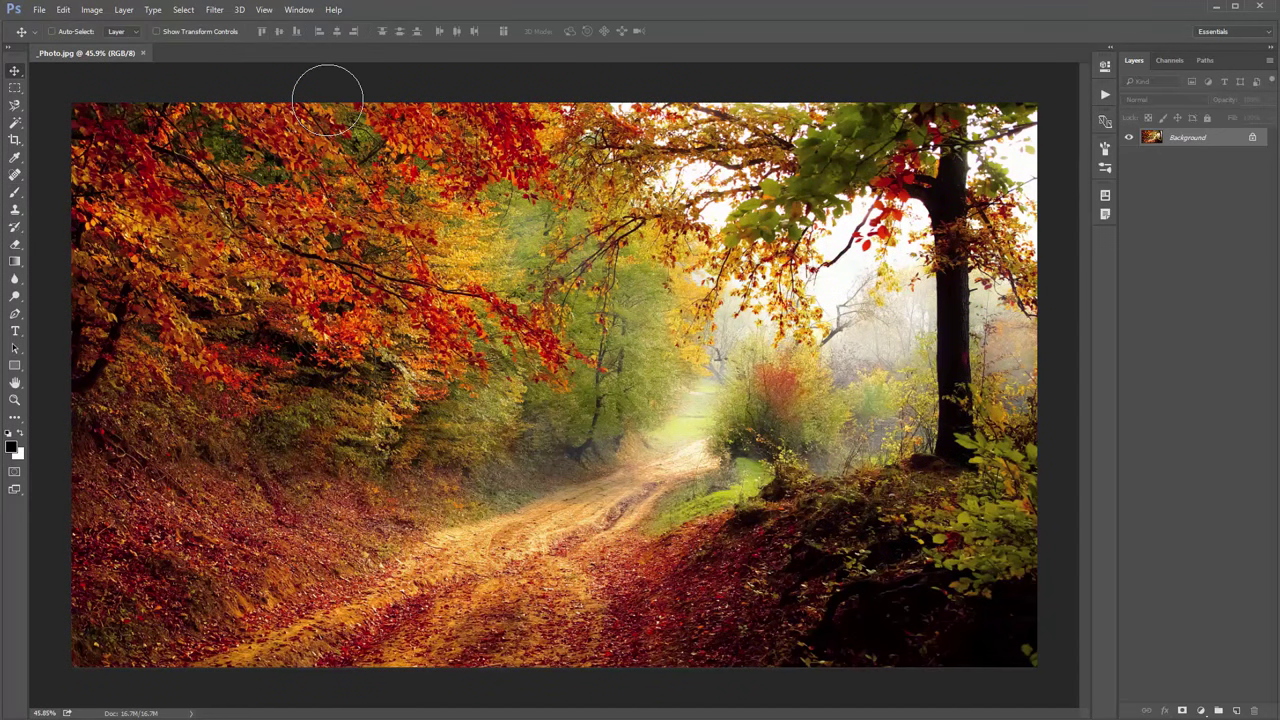
pyautogui.press('b')
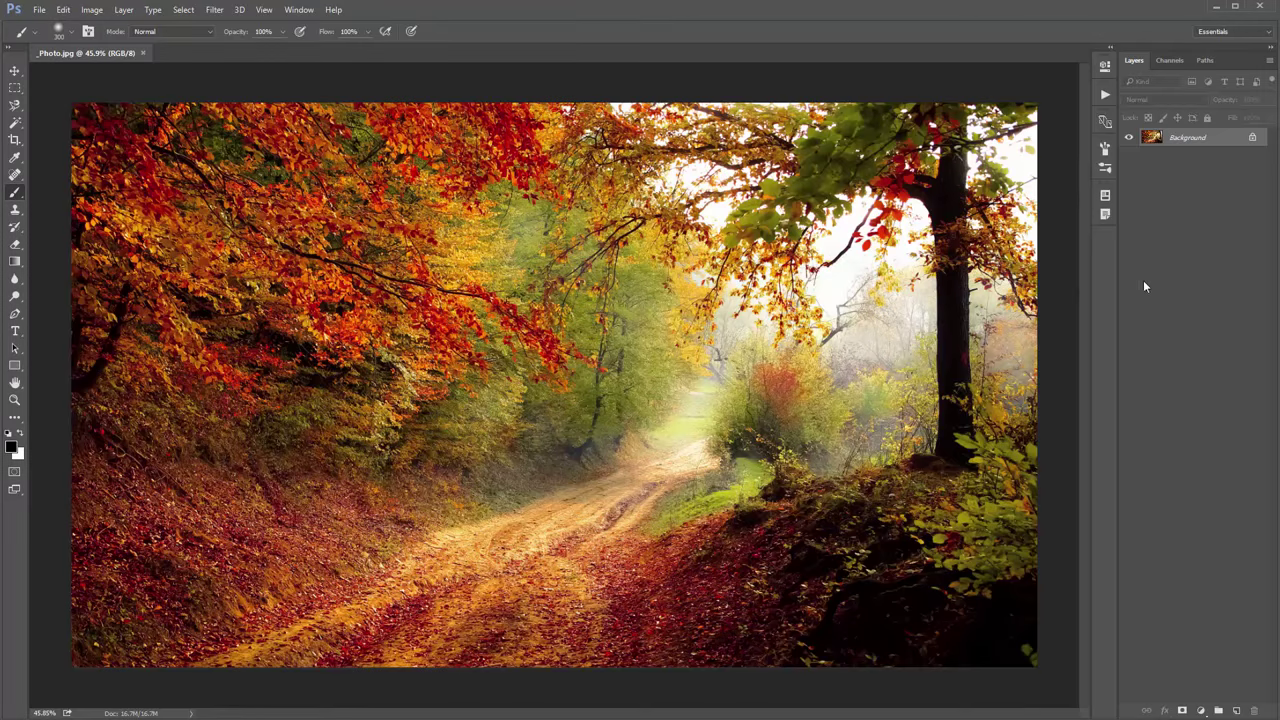
# Widen the Layers panel and create a new layer named "brush" above the Background
pyautogui.moveTo(1116, 251); pyautogui.dragTo(1057, 251)
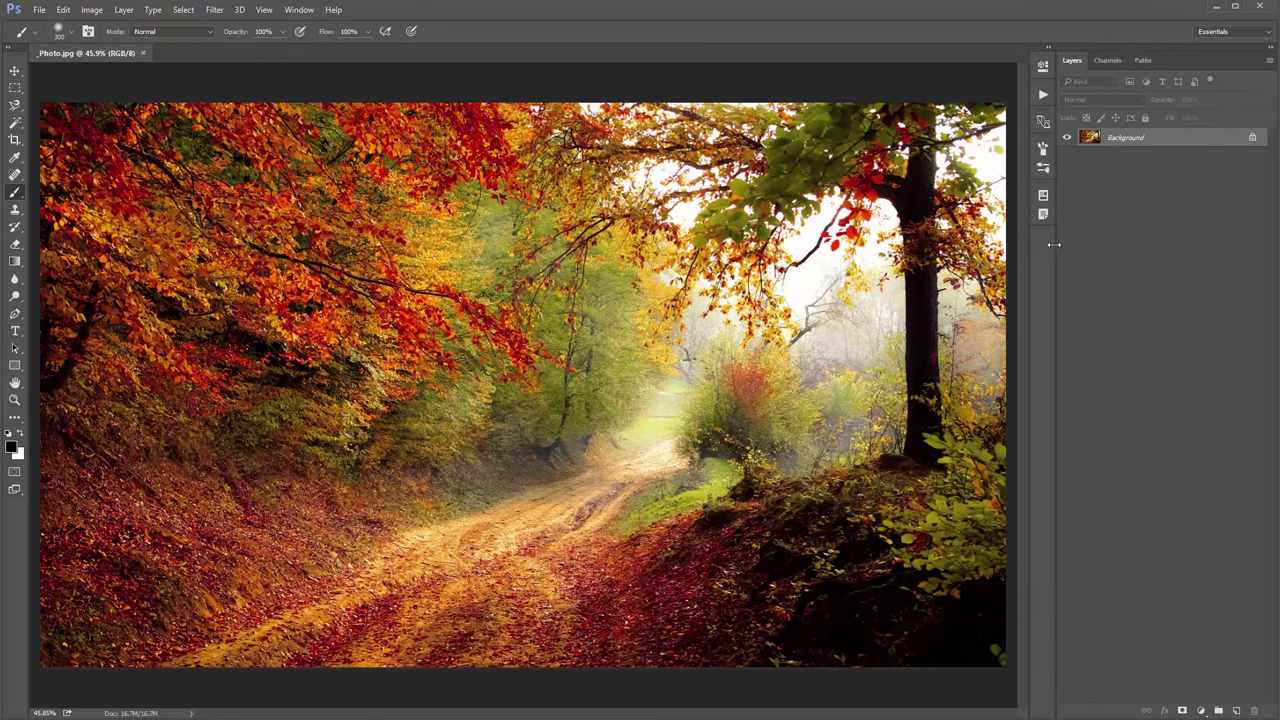
pyautogui.click(124, 10)
pyautogui.moveTo(213, 26)
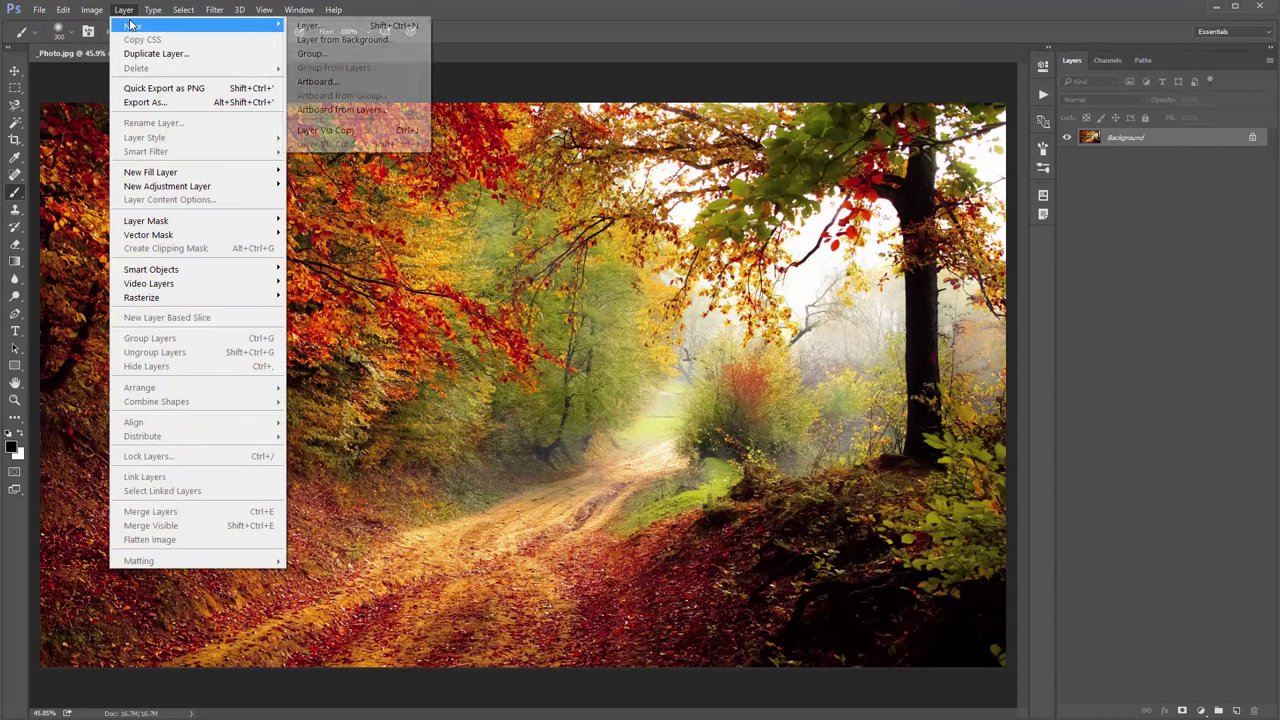
pyautogui.click(349, 25)
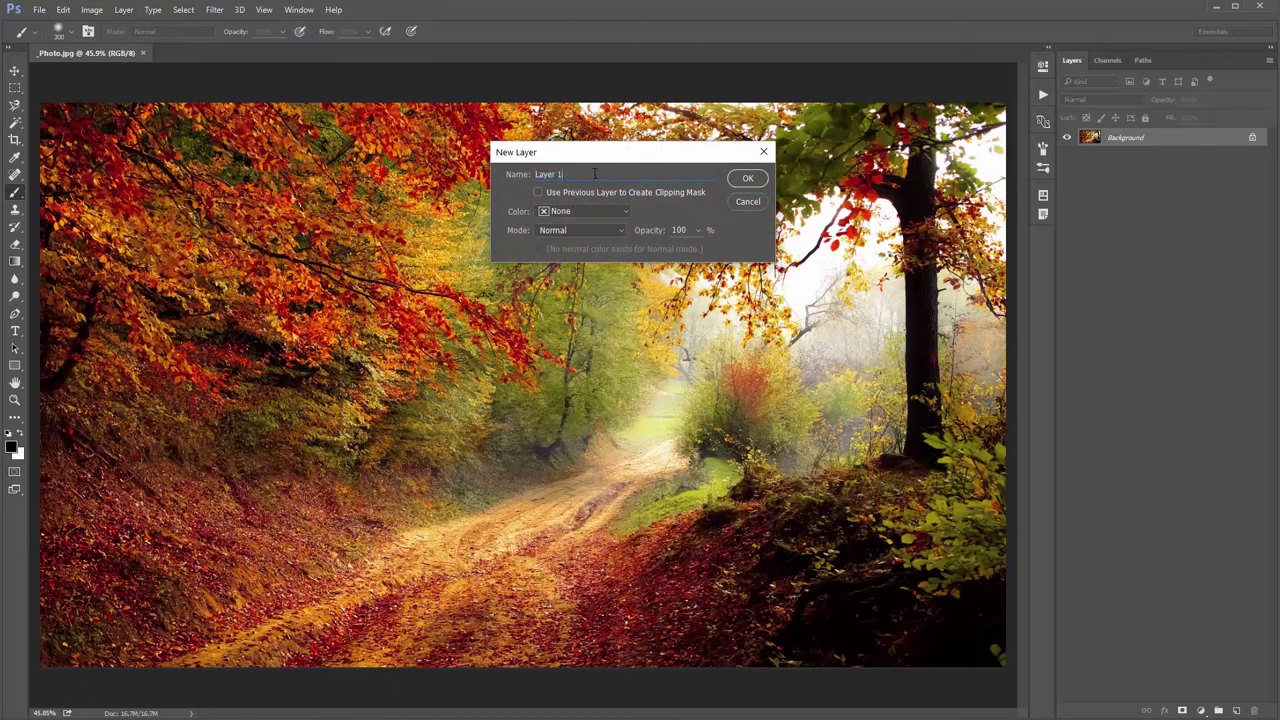
pyautogui.write('bhr')
pyautogui.write('ush')
pyautogui.click(748, 179)
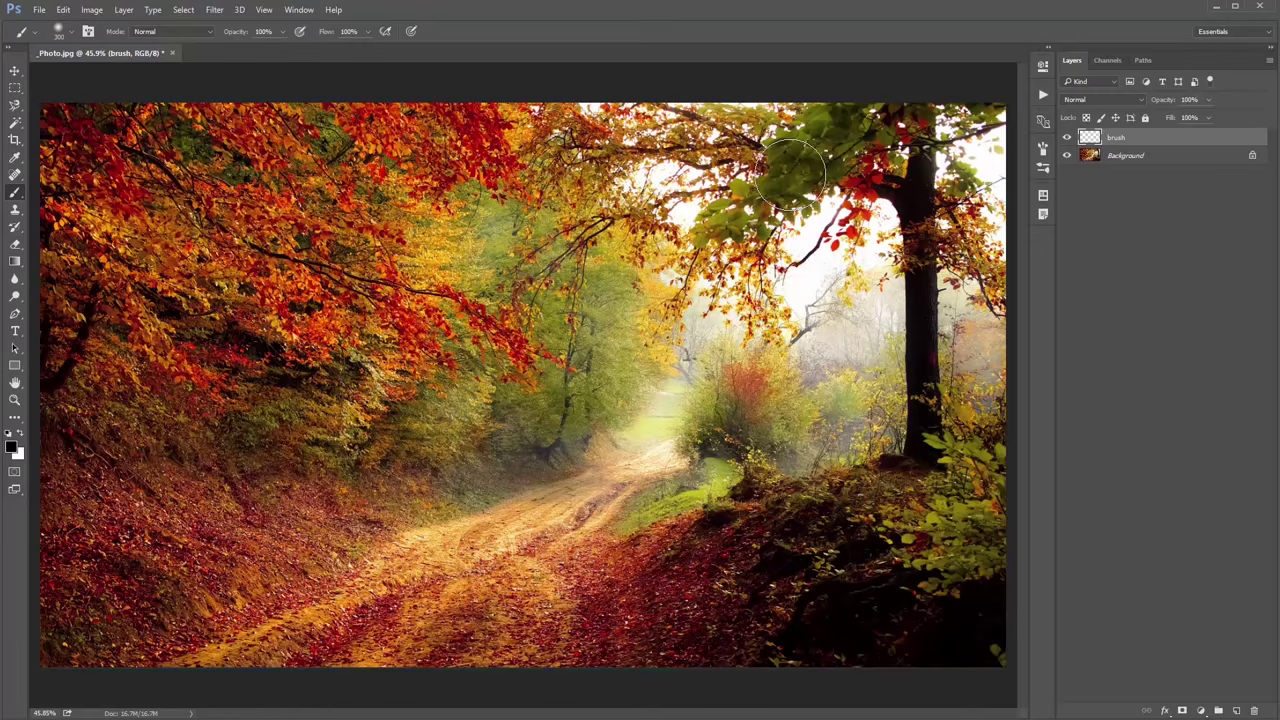
# Paint trial strokes with a large soft black brush on the brush layer, and fill the whole layer with black
pyautogui.click(585, 255)
pyautogui.moveTo(385, 245)
pyautogui.mouseDown()
pyautogui.moveTo(429, 249)
pyautogui.moveTo(686, 400)
pyautogui.moveTo(516, 410)
pyautogui.mouseUp()
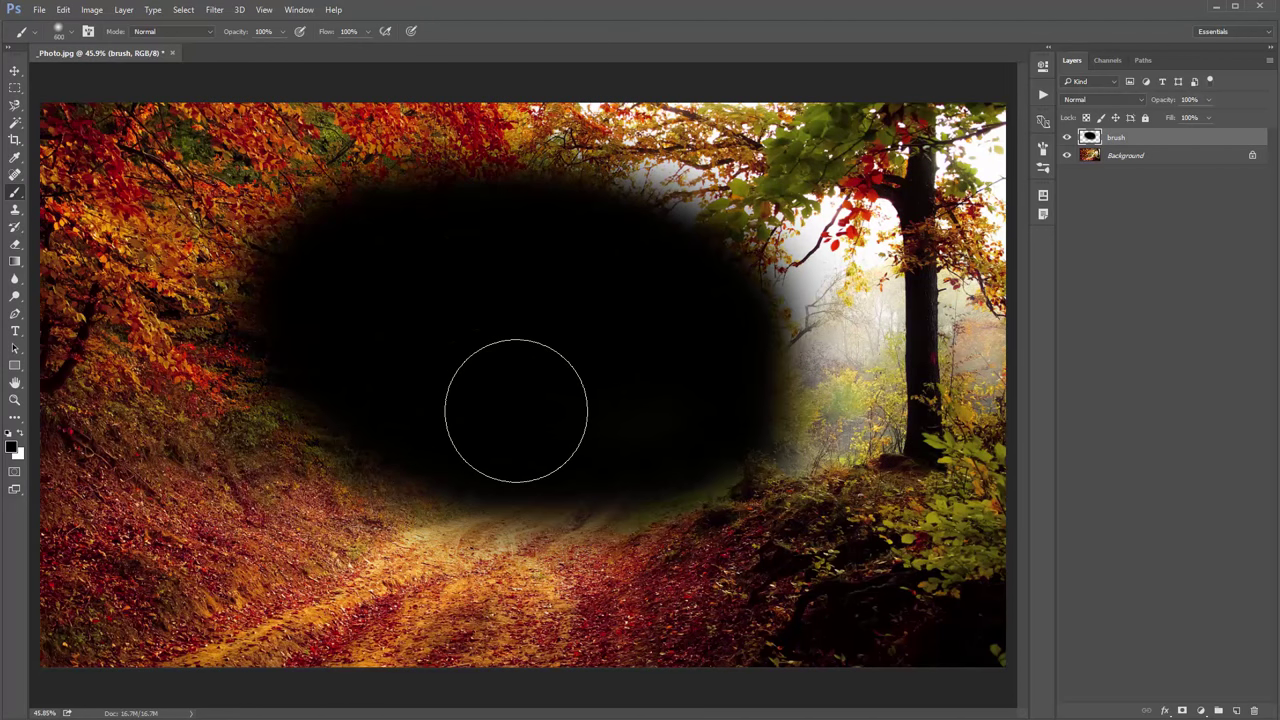
pyautogui.press('Delete')
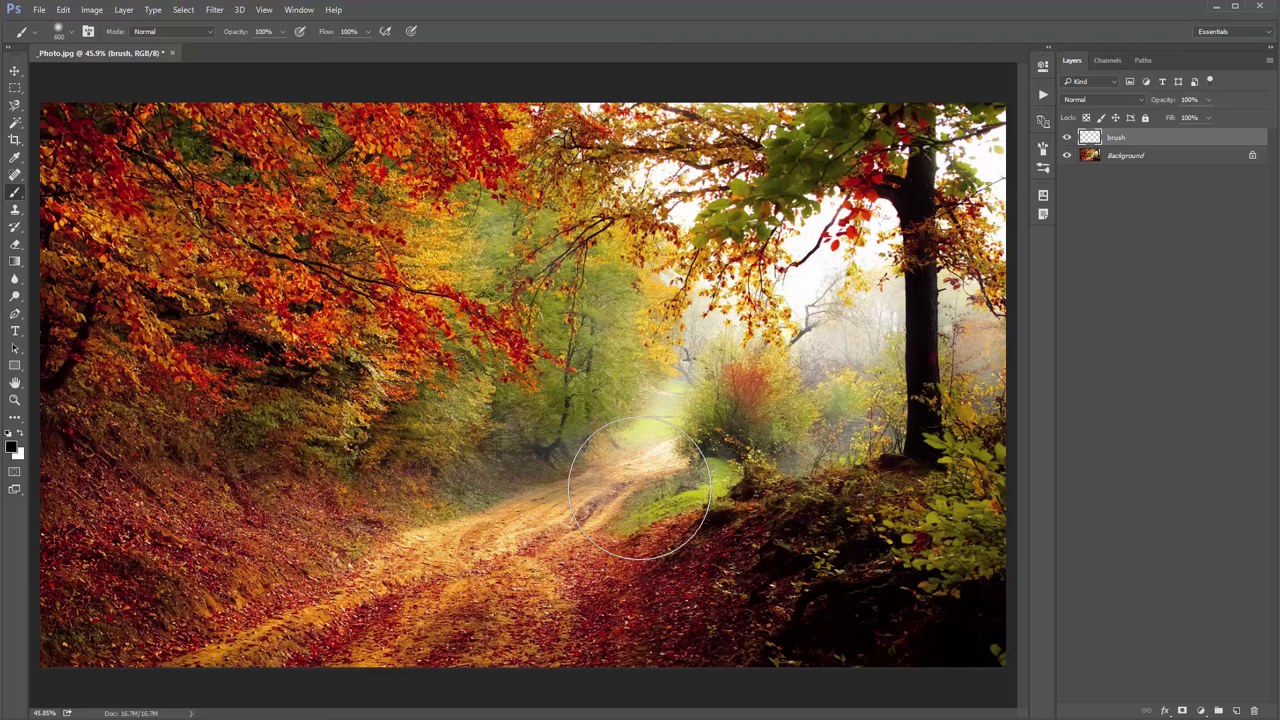
pyautogui.moveTo(643, 434)
pyautogui.mouseDown()
pyautogui.moveTo(663, 346)
pyautogui.moveTo(678, 416)
pyautogui.moveTo(248, 526)
pyautogui.moveTo(342, 585)
pyautogui.moveTo(384, 636)
pyautogui.moveTo(303, 673)
pyautogui.moveTo(571, 562)
pyautogui.moveTo(471, 615)
pyautogui.moveTo(658, 358)
pyautogui.mouseUp()
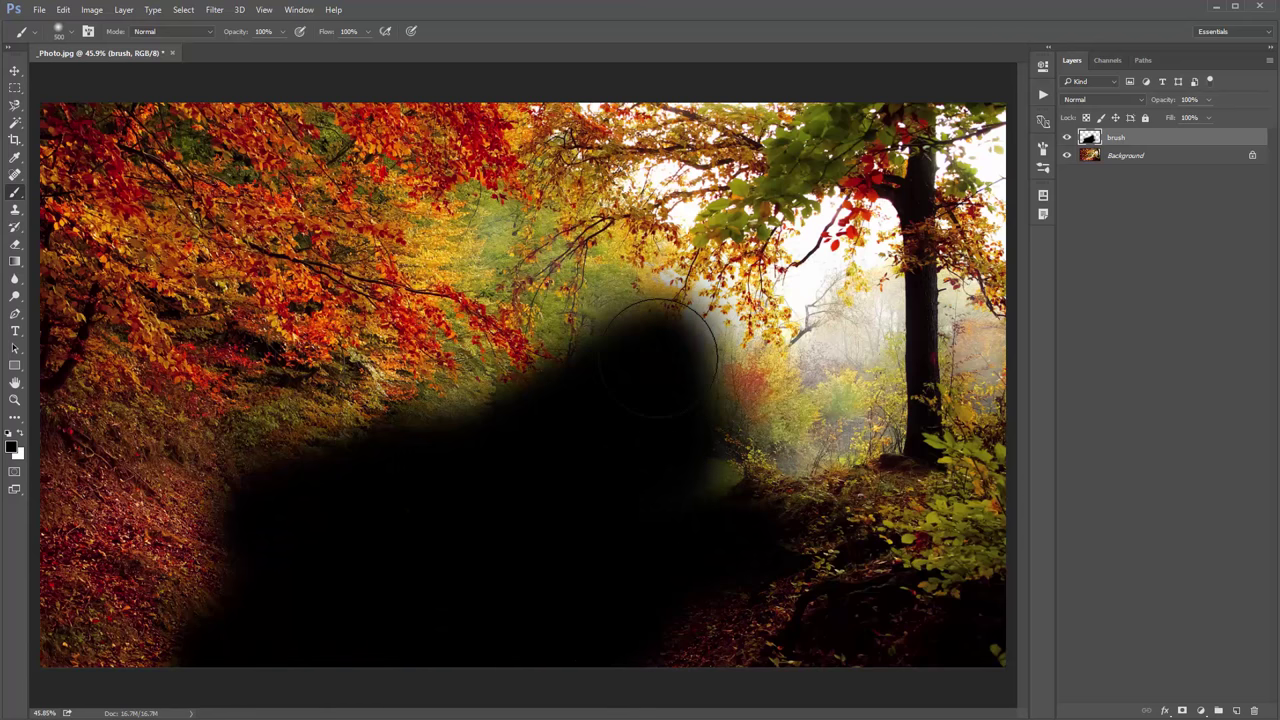
pyautogui.press('v')
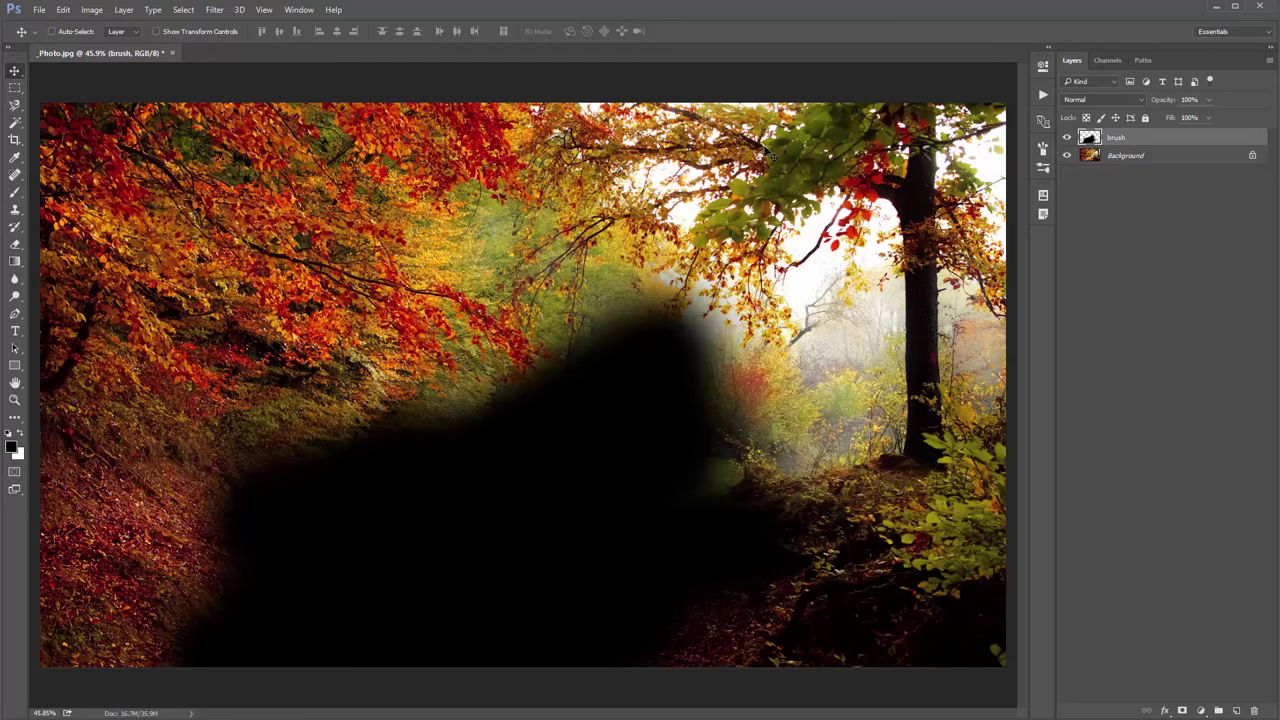
pyautogui.hotkey('alt', 'BackSpace')
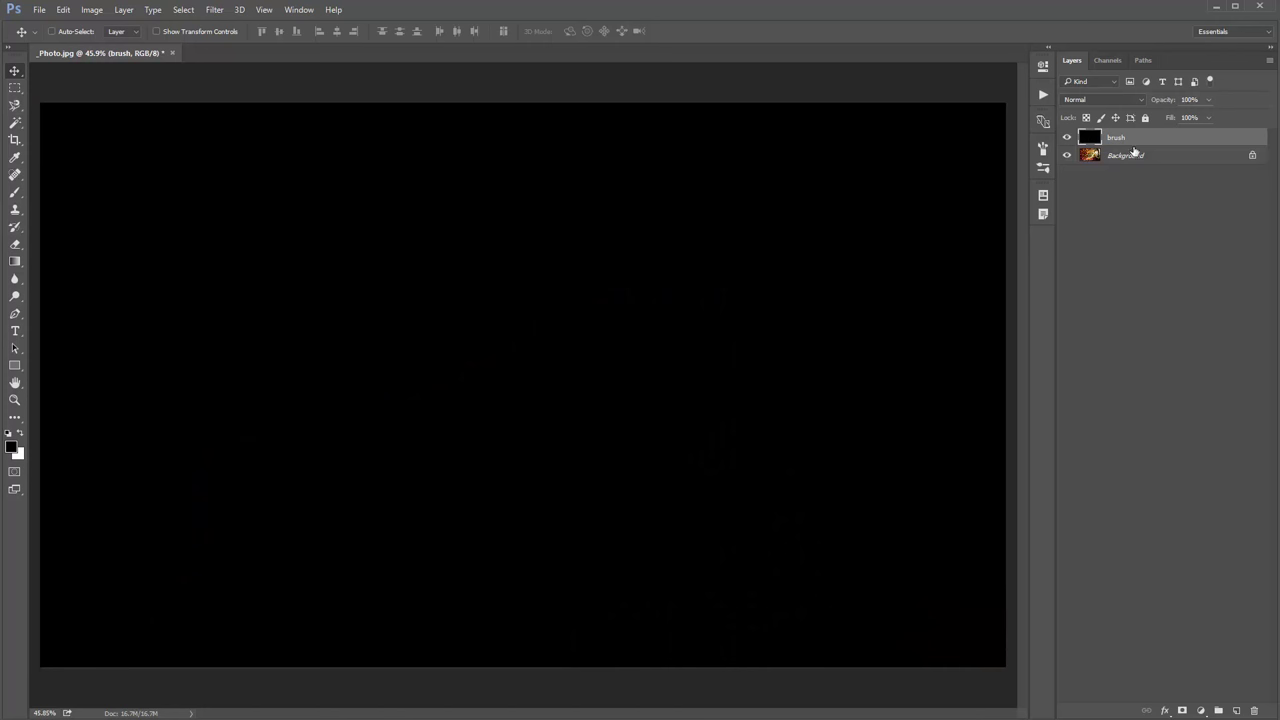
# Pick a bright red foreground color and fill the whole brush layer with it
pyautogui.click(12, 448)
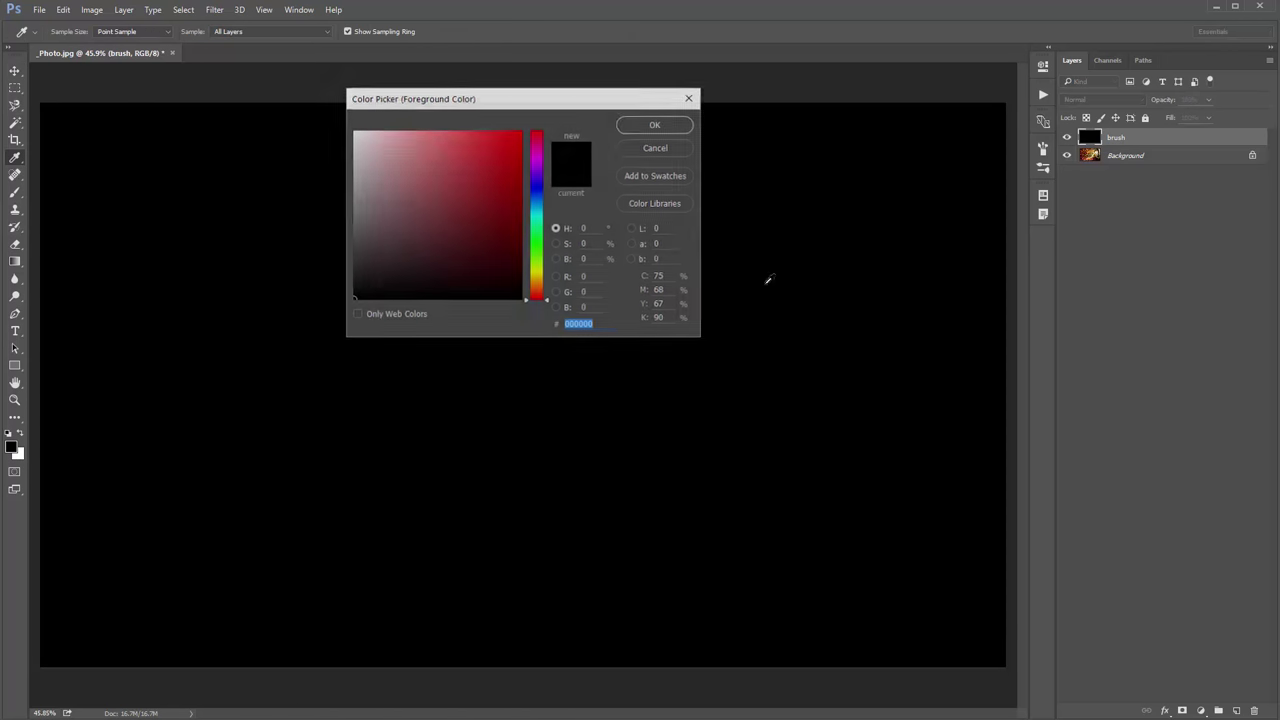
pyautogui.click(486, 164)
pyautogui.click(650, 124)
pyautogui.press('v')
pyautogui.hotkey('alt', 'BackSpace')
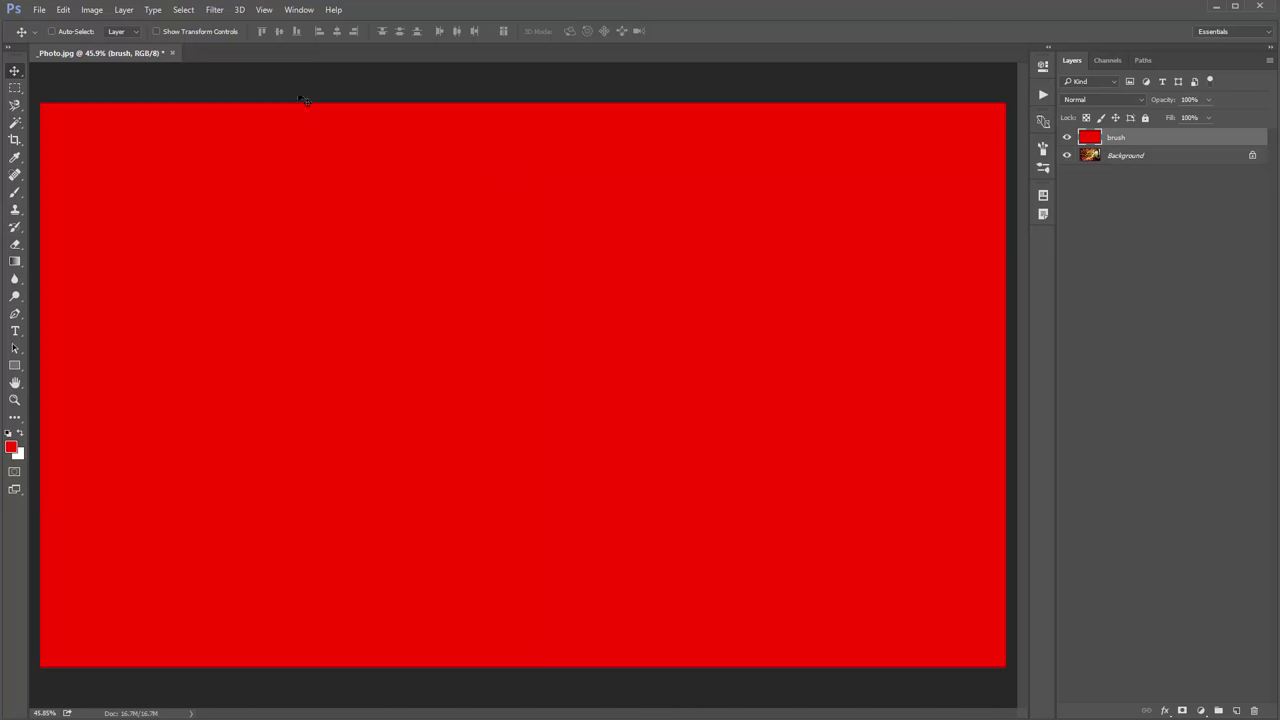
# Open Color Range for the brush layer, try Highlights as the selection source, and restore Sampled Colors
pyautogui.click(180, 12)
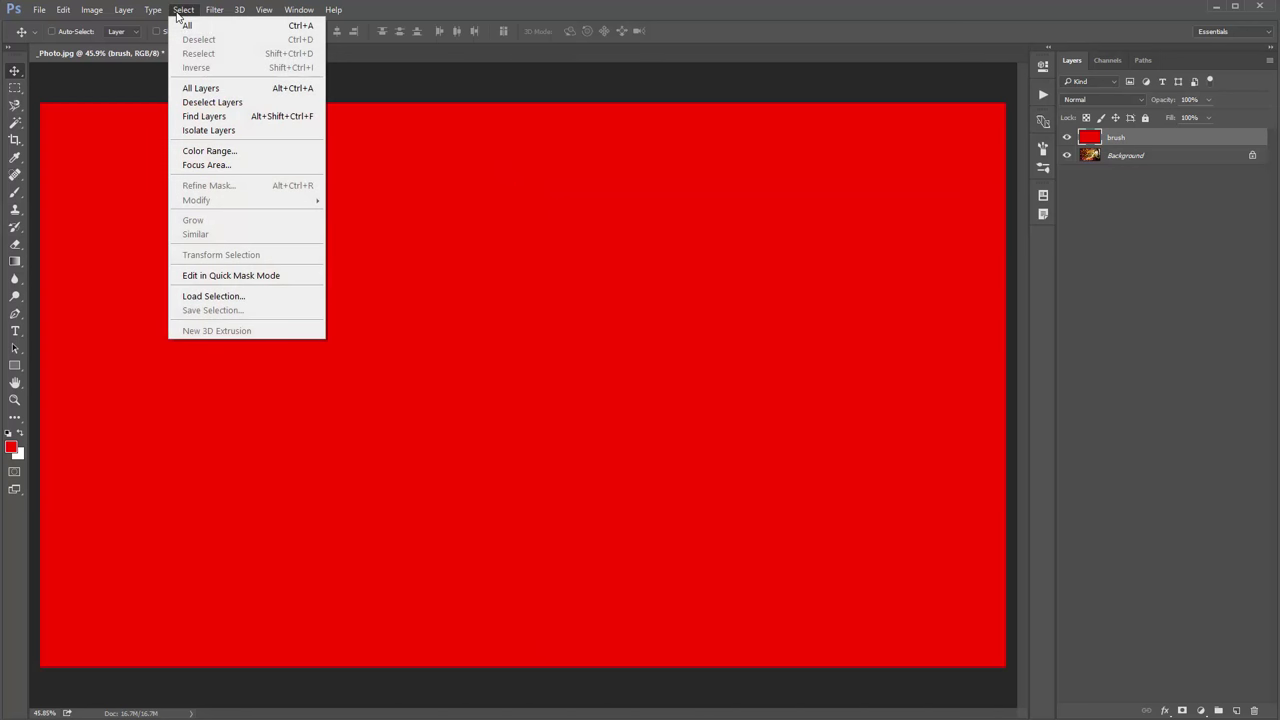
pyautogui.click(257, 150)
pyautogui.moveTo(465, 90); pyautogui.dragTo(621, 153)
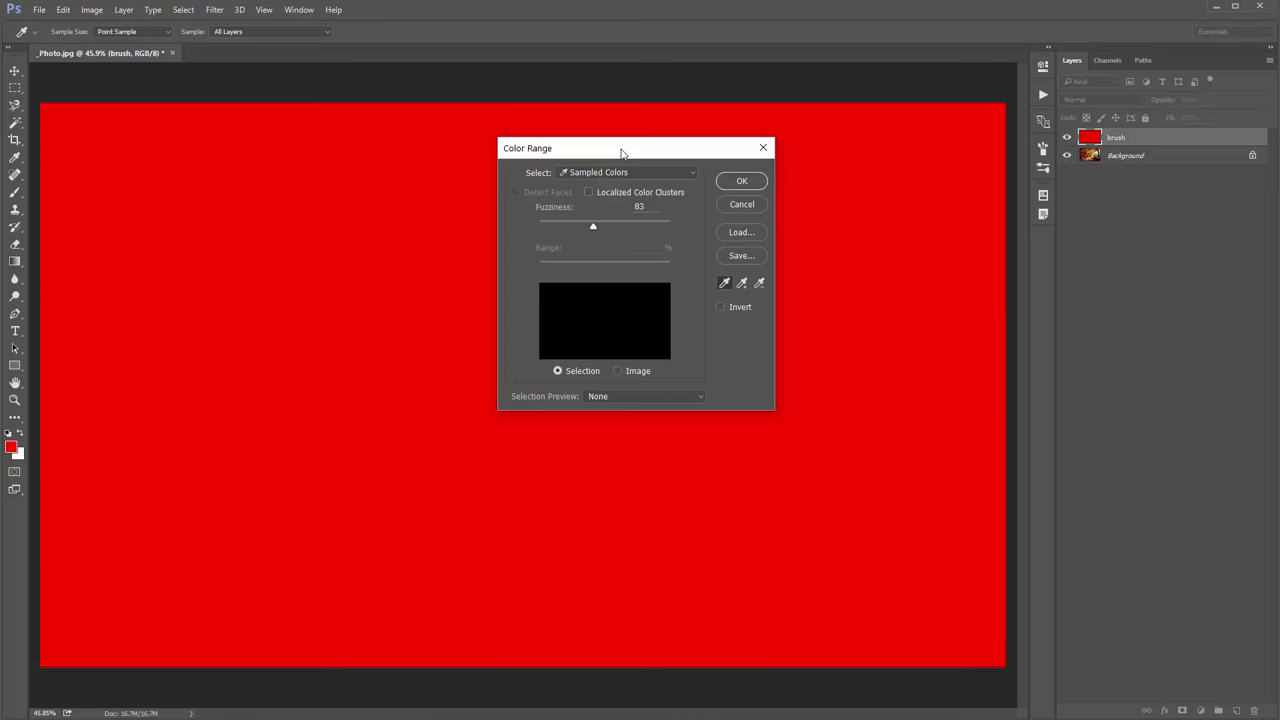
pyautogui.moveTo(621, 153); pyautogui.dragTo(657, 133)
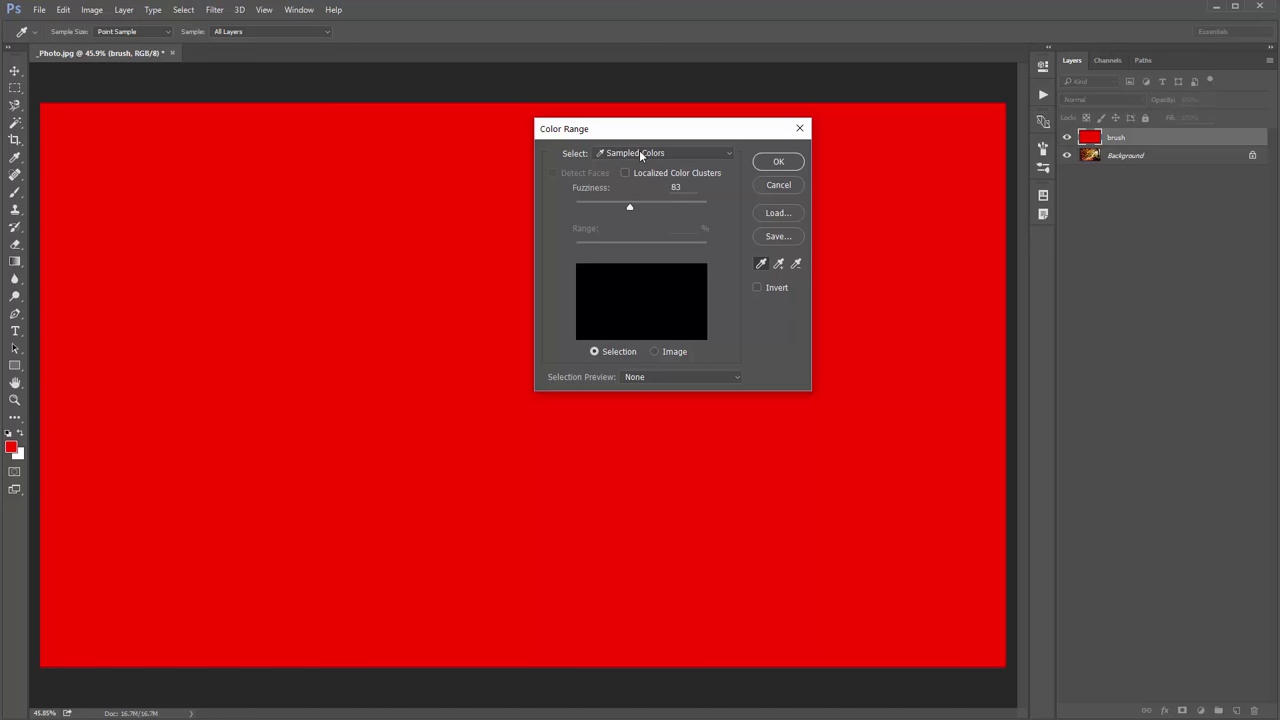
pyautogui.click(640, 154)
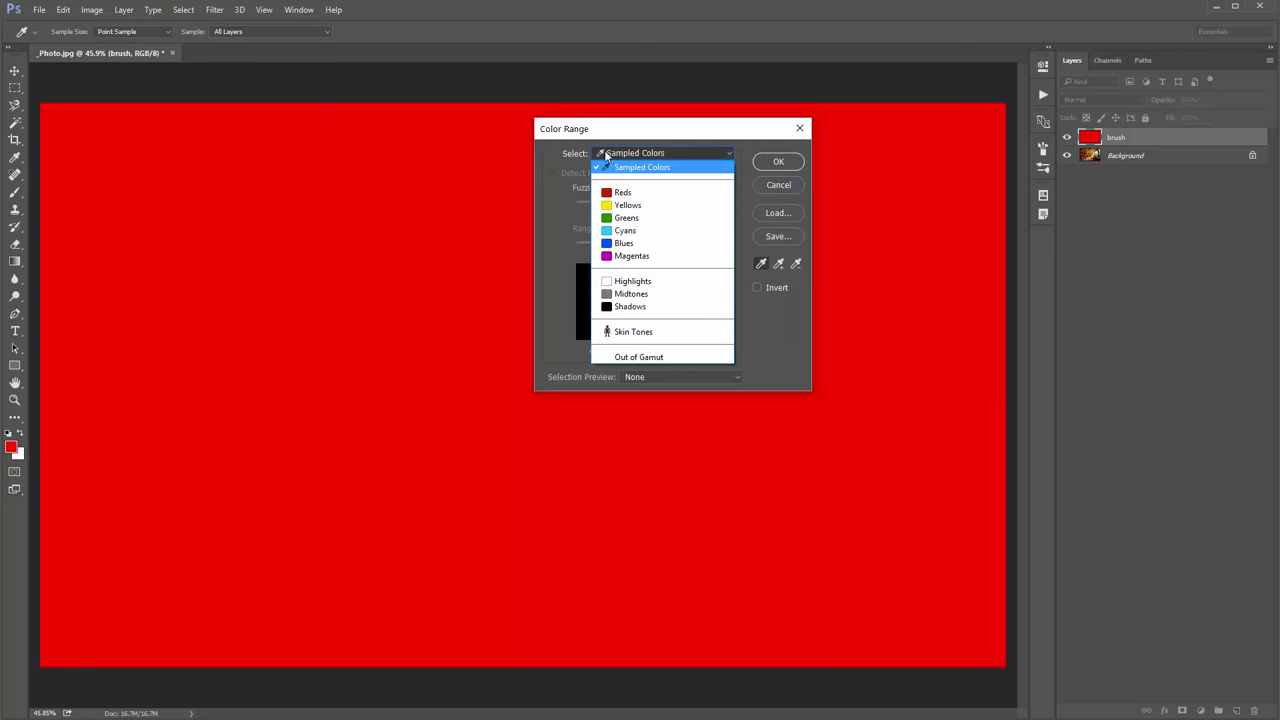
pyautogui.click(668, 282)
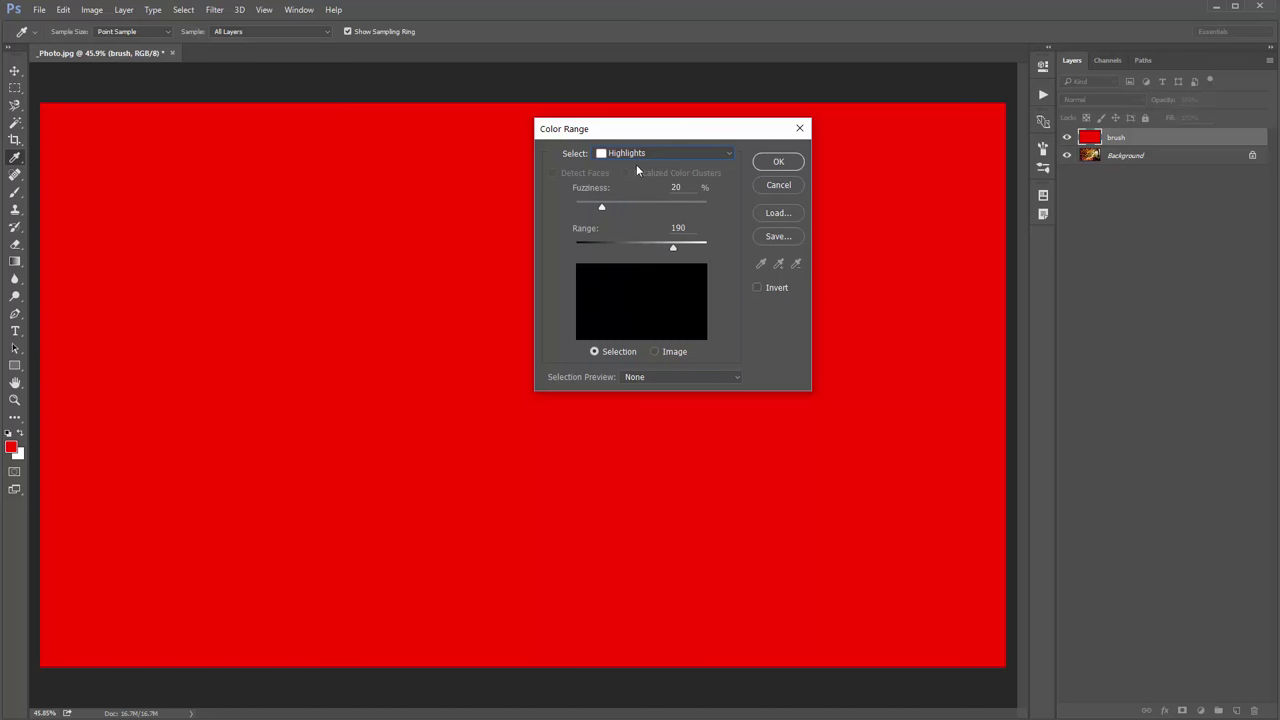
pyautogui.click(624, 156)
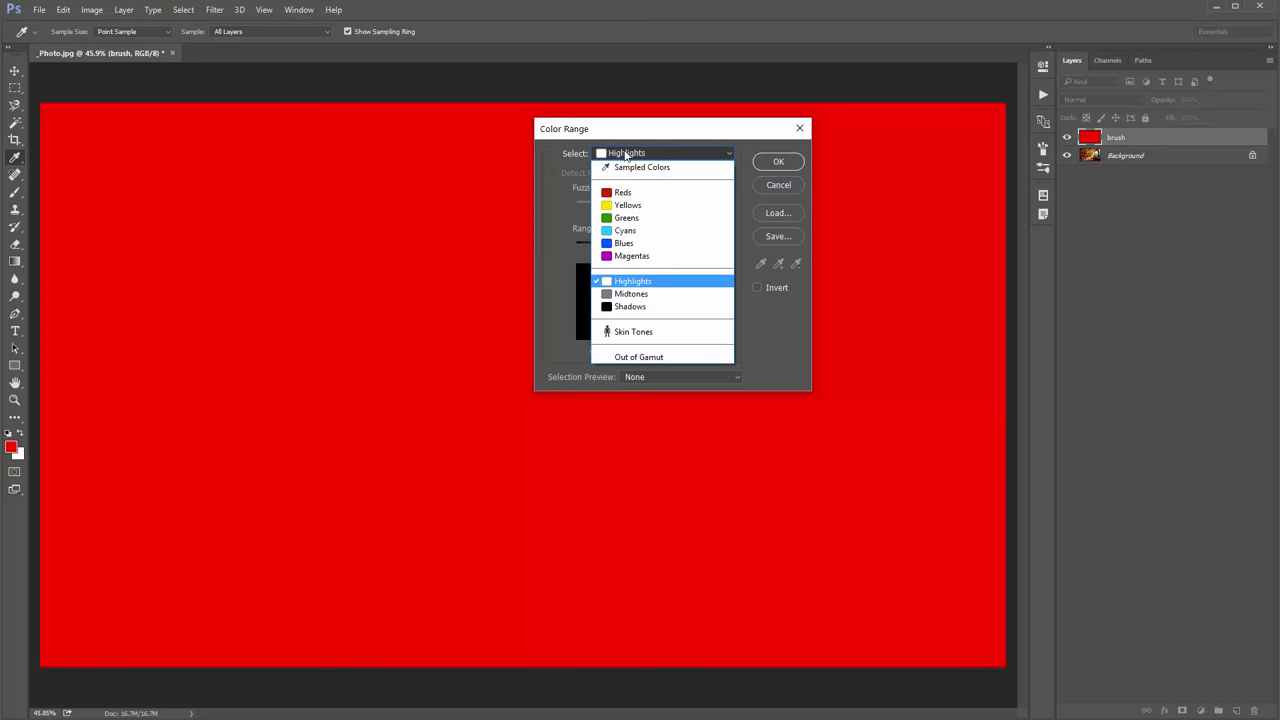
pyautogui.click(672, 170)
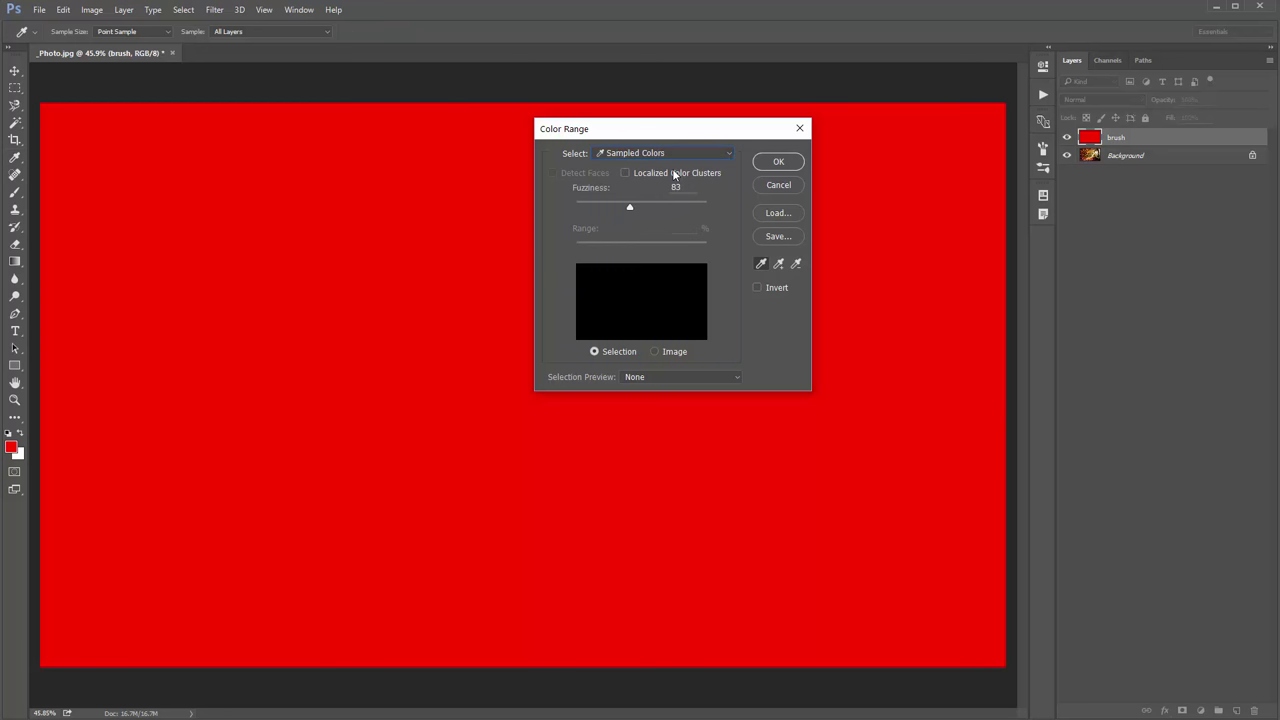
# Switch the Color Range source to Midtones and back to Sampled Colors, and accept the dialog
pyautogui.moveTo(640, 134); pyautogui.dragTo(669, 130)
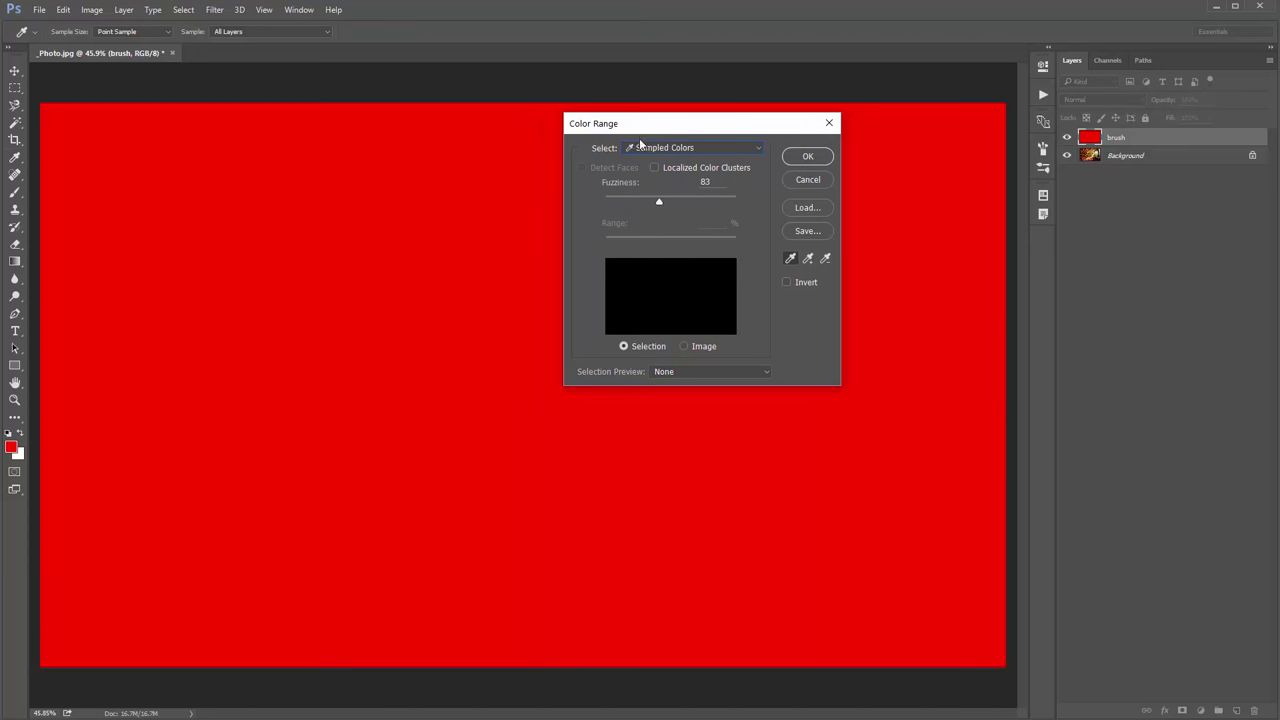
pyautogui.click(643, 148)
pyautogui.click(690, 288)
pyautogui.click(662, 149)
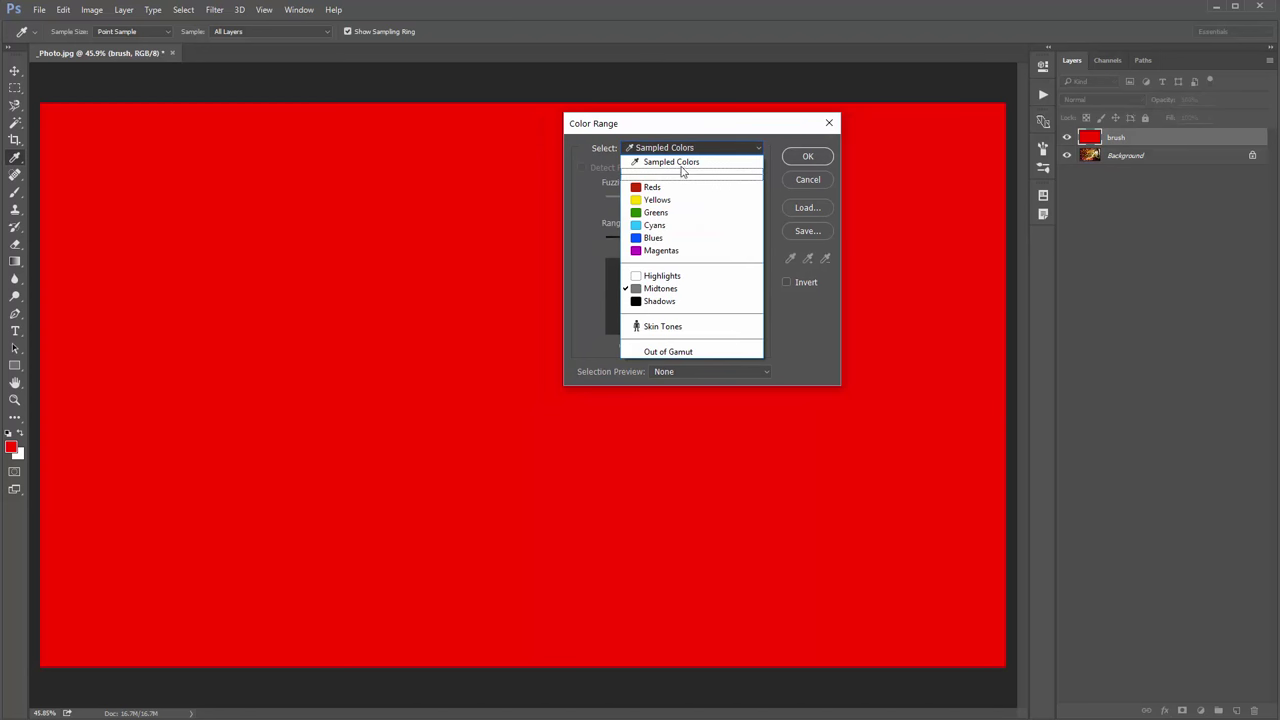
pyautogui.click(677, 164)
pyautogui.click(792, 160)
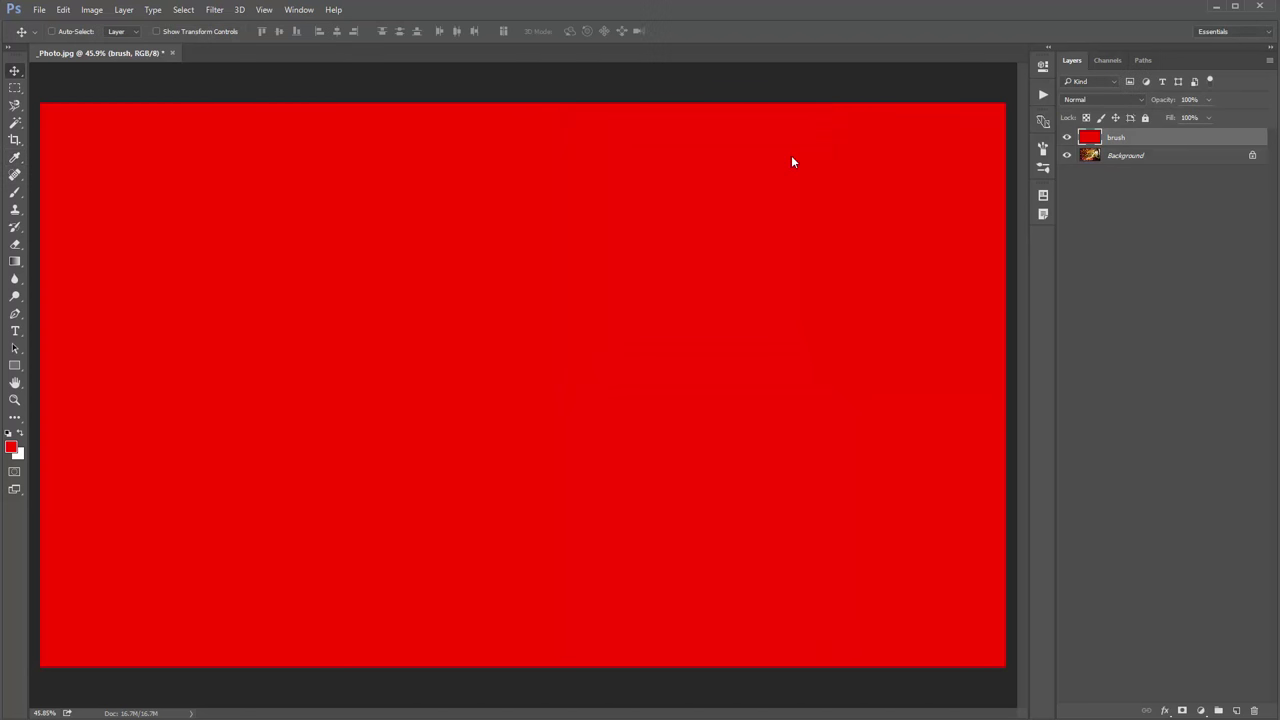
# Reopen Color Range to check that its source is Sampled Colors, and cancel the dialog
pyautogui.click(183, 9)
pyautogui.click(252, 151)
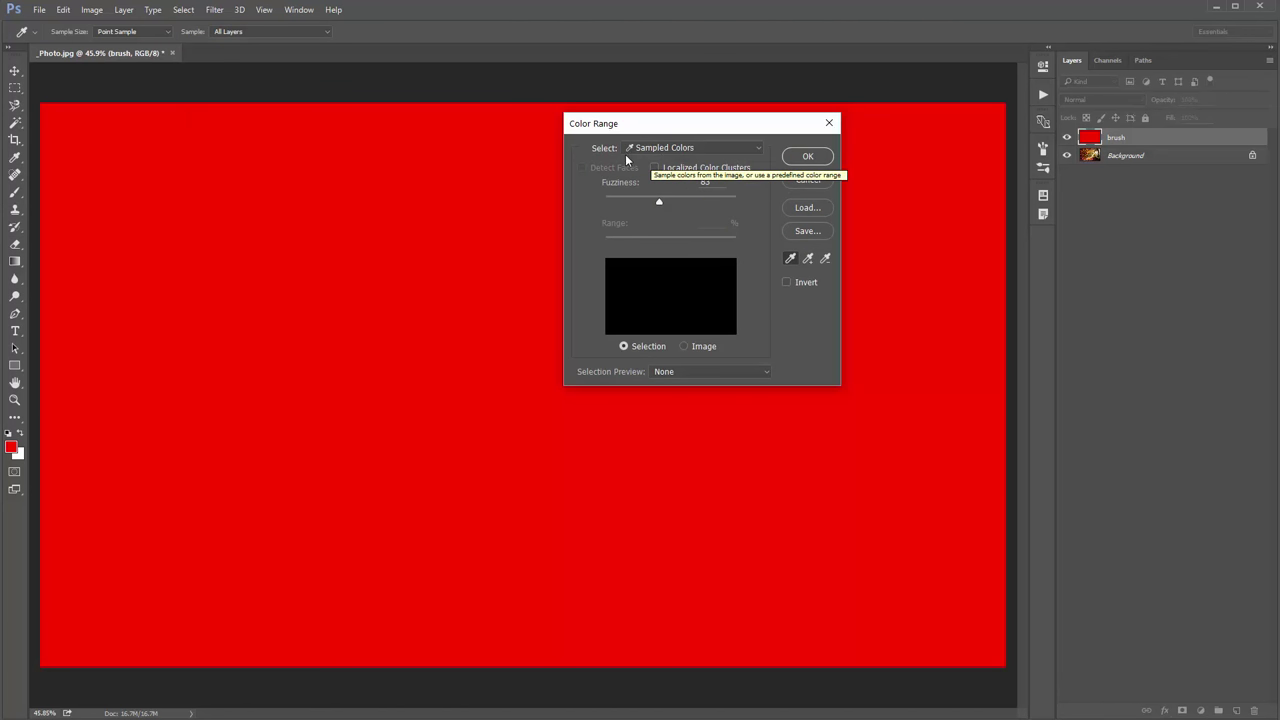
pyautogui.moveTo(619, 123); pyautogui.dragTo(579, 115)
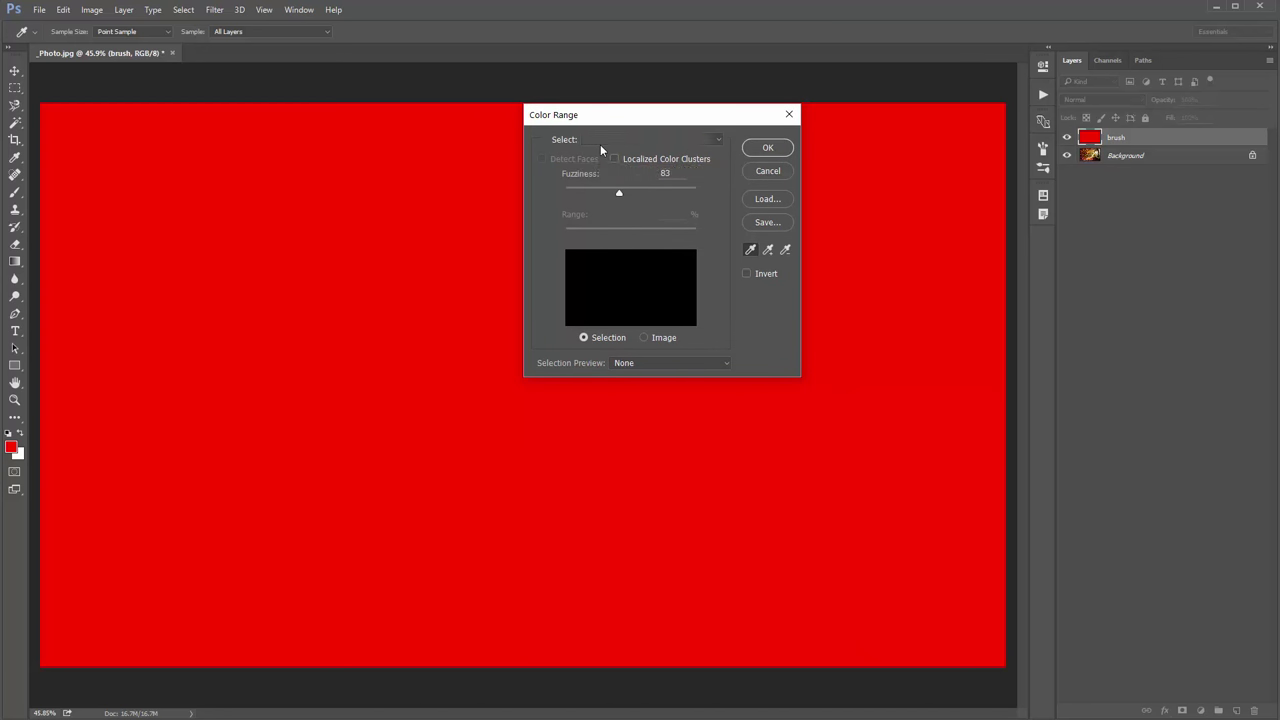
pyautogui.click(600, 144)
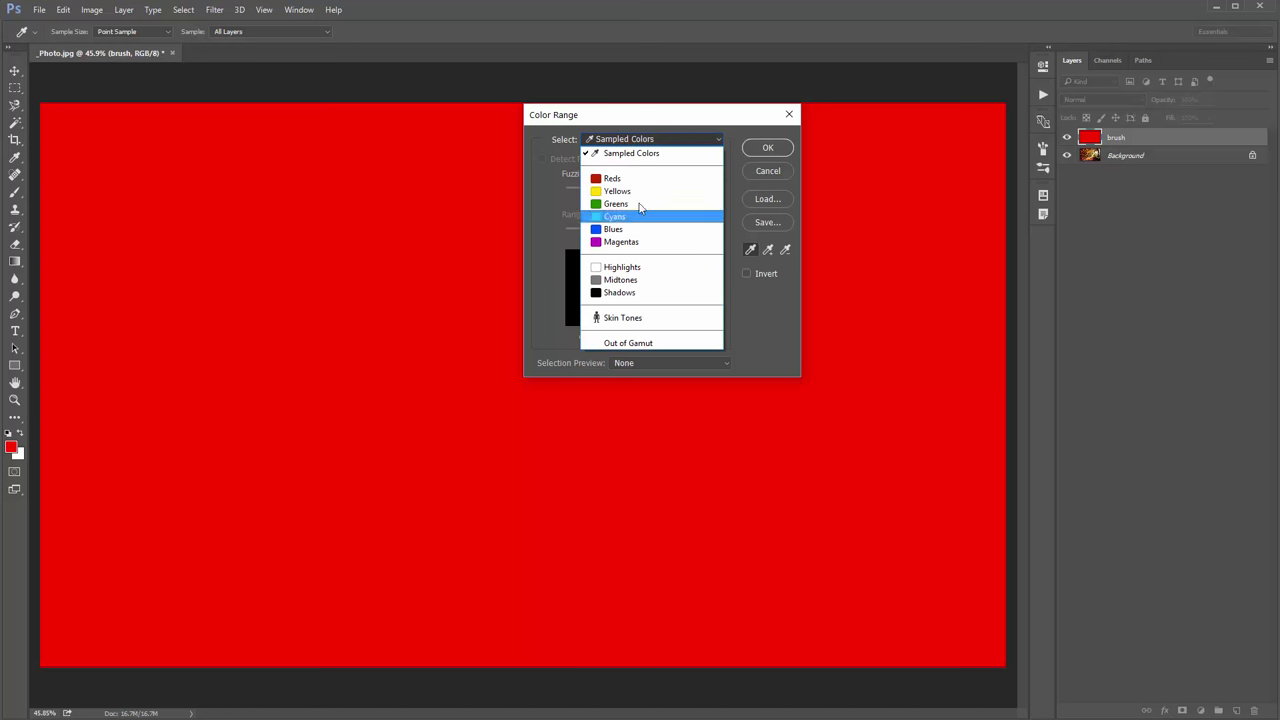
pyautogui.click(634, 163)
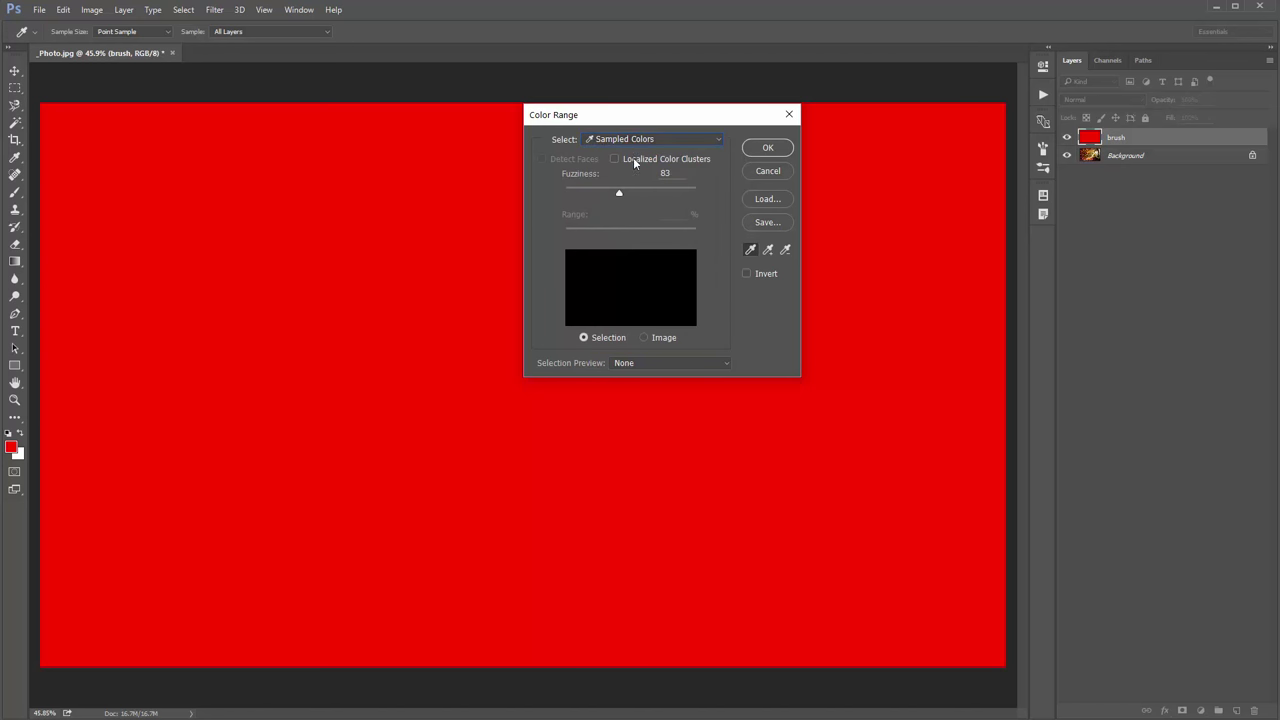
pyautogui.click(767, 172)
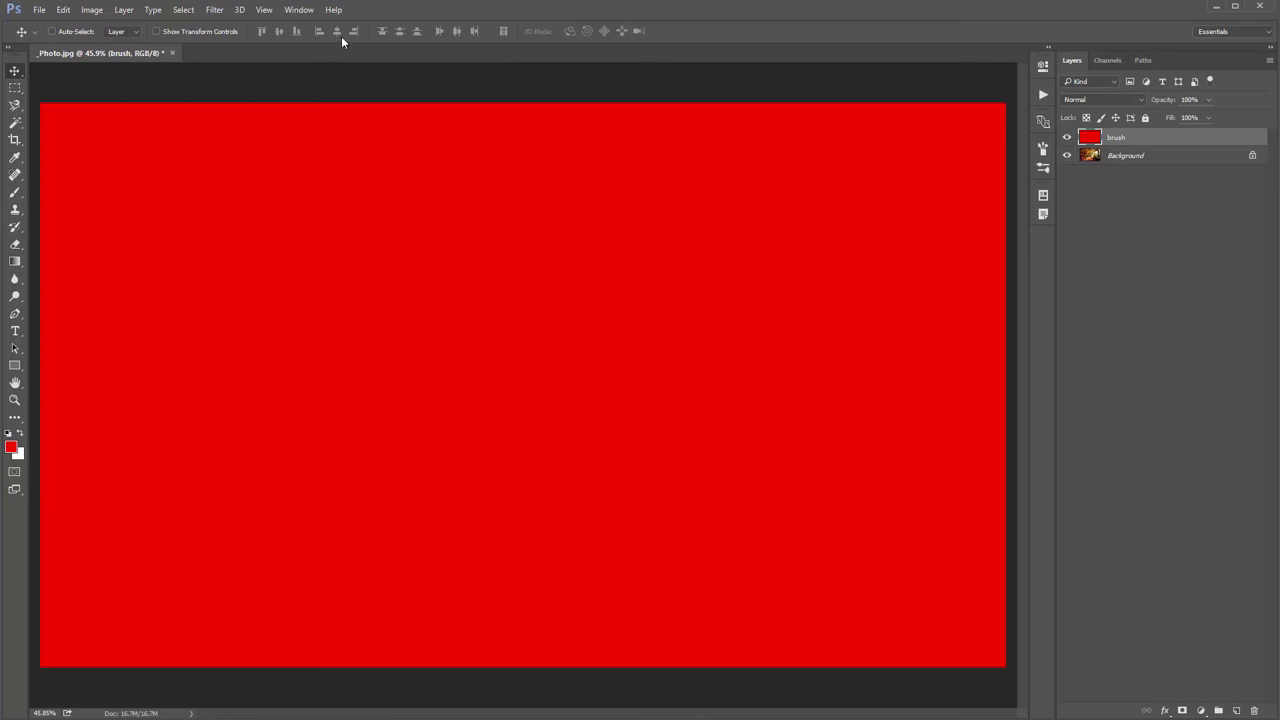
# Load the action file Oil Paint.atn from the Oil Paint folder and expand the loaded action set
pyautogui.click(298, 9)
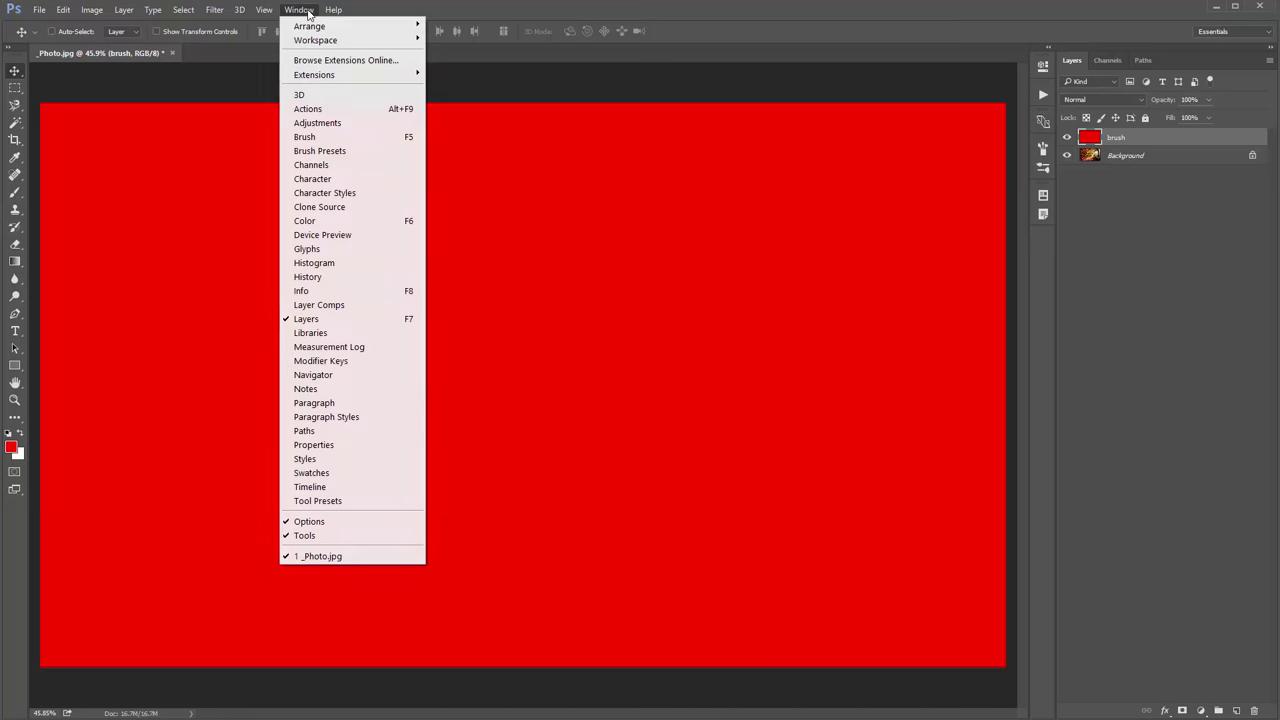
pyautogui.click(340, 108)
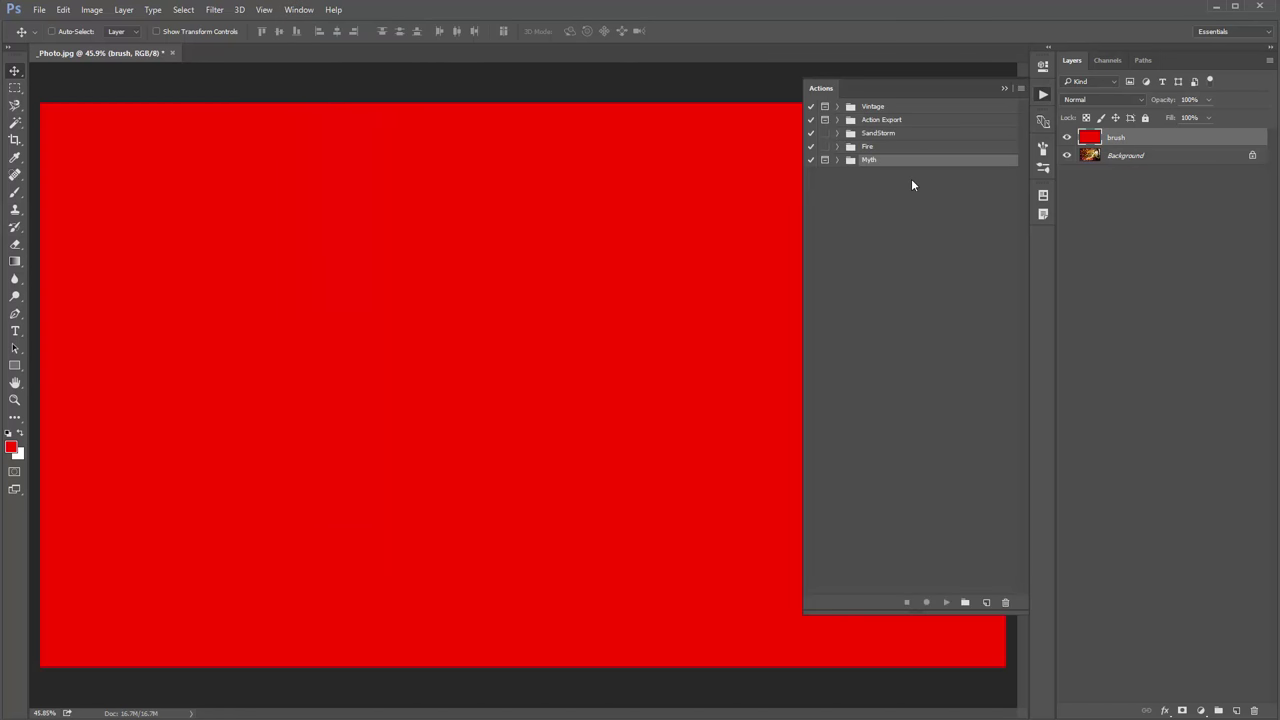
pyautogui.click(1020, 89)
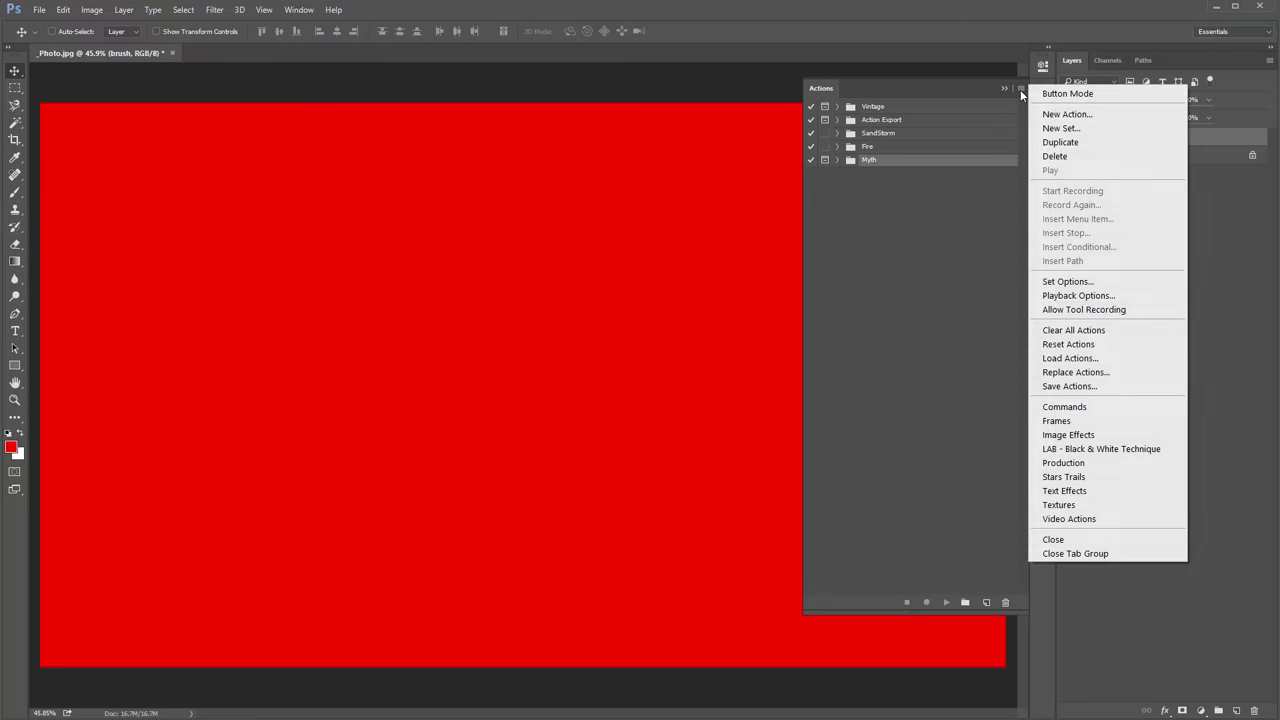
pyautogui.click(1084, 358)
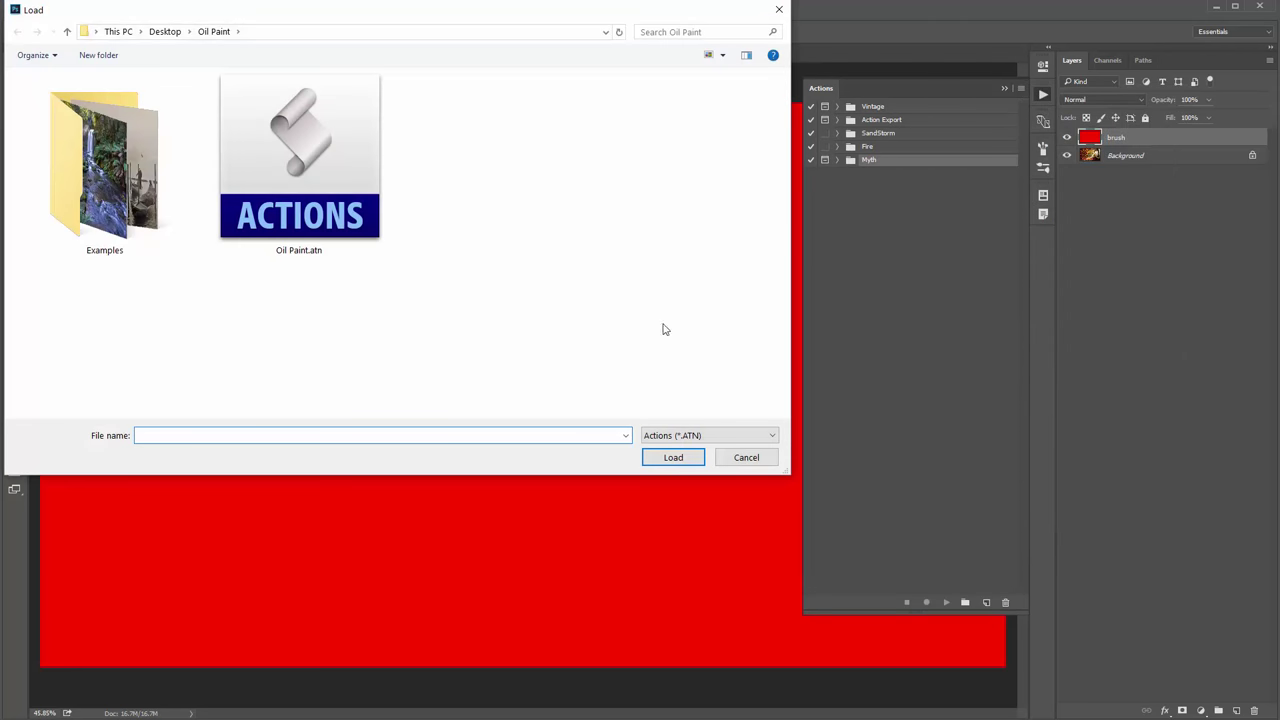
pyautogui.doubleClick(321, 180)
pyautogui.click(837, 174)
pyautogui.click(837, 174)
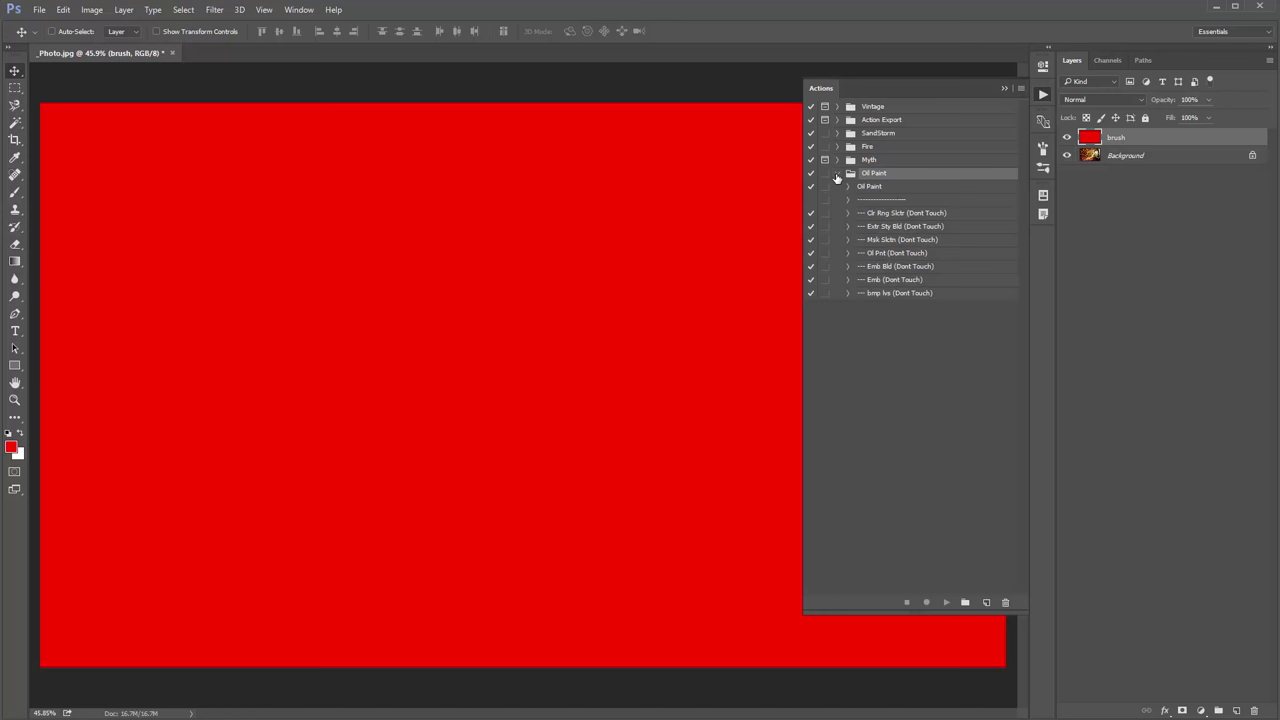
pyautogui.click(839, 174)
pyautogui.click(840, 174)
# Examine the actions in the Oil Paint set, distinguishing the main Oil Paint action from the "Dont Touch" helper actions
pyautogui.click(870, 187)
pyautogui.keyDown('shift'); pyautogui.click(910, 294); pyautogui.keyUp('shift')
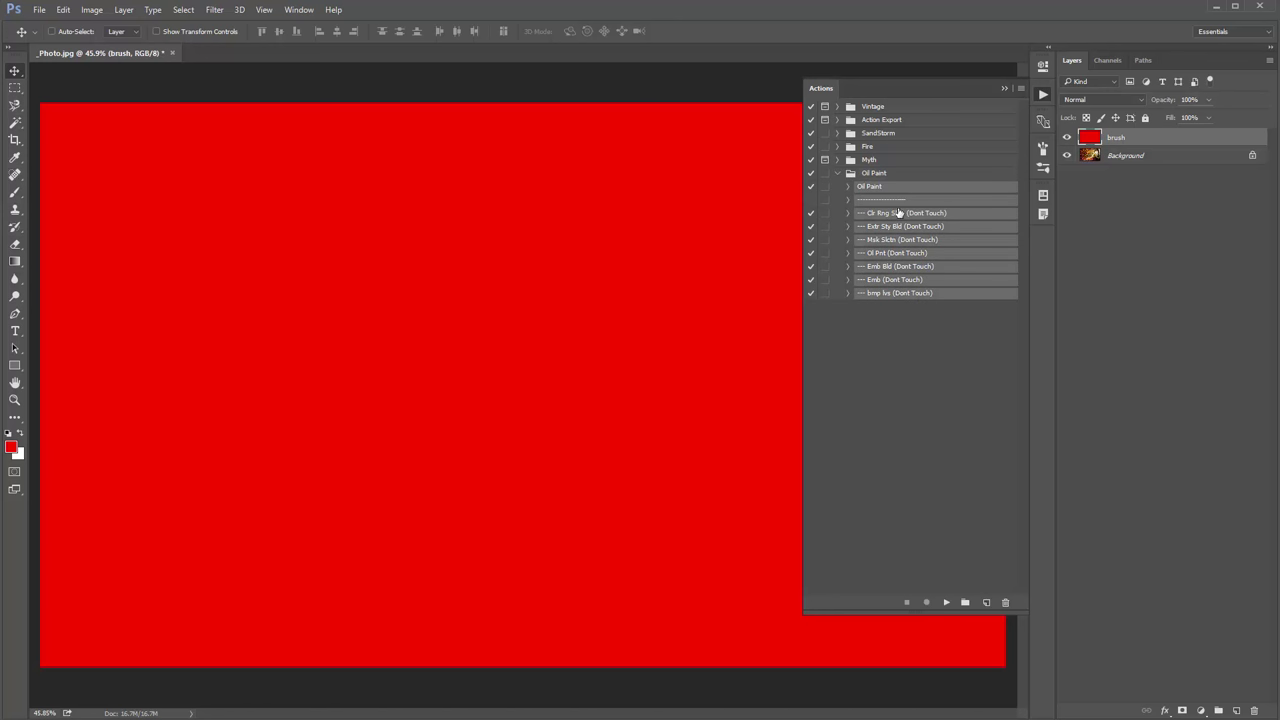
pyautogui.click(902, 213)
pyautogui.keyDown('shift'); pyautogui.click(920, 294); pyautogui.keyUp('shift')
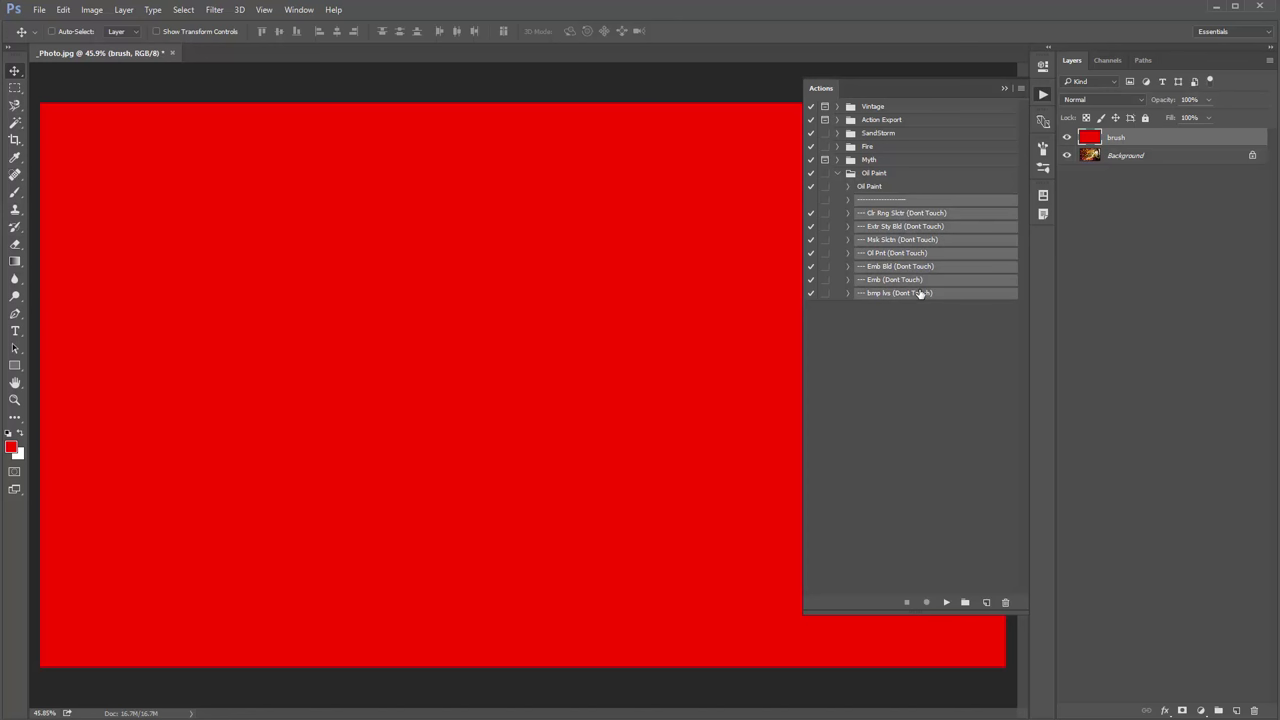
pyautogui.click(909, 214)
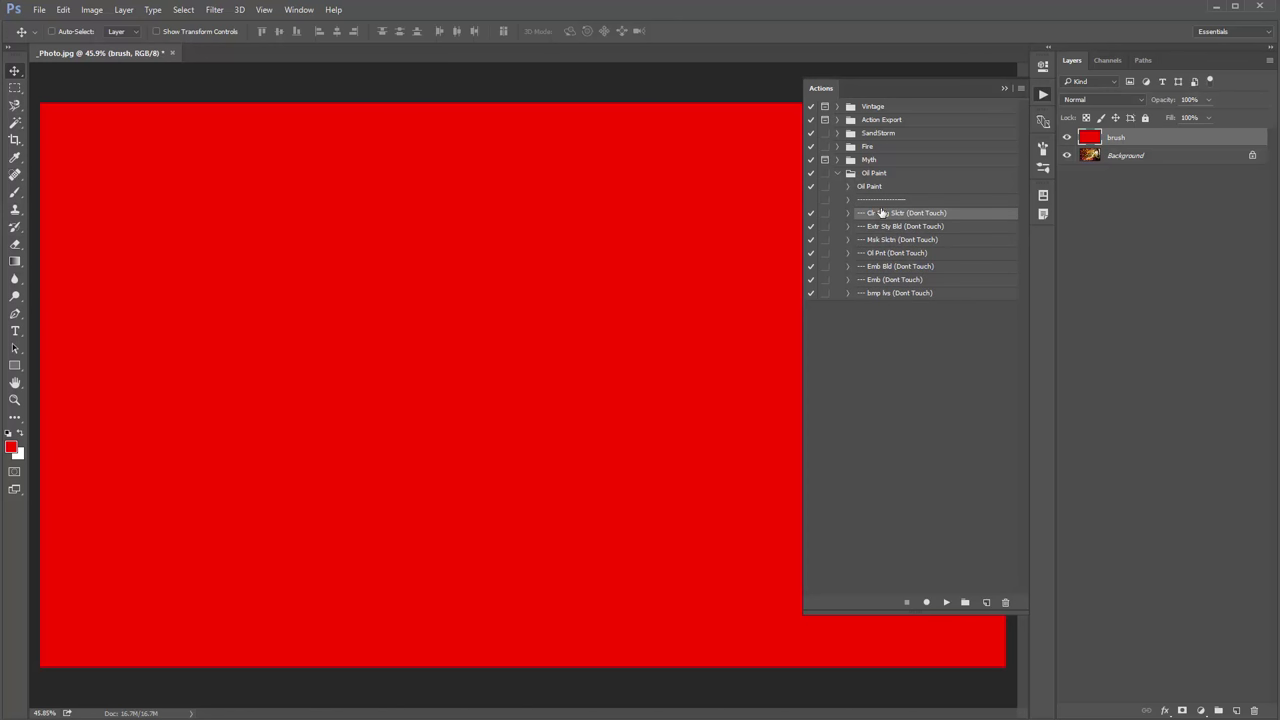
pyautogui.click(876, 189)
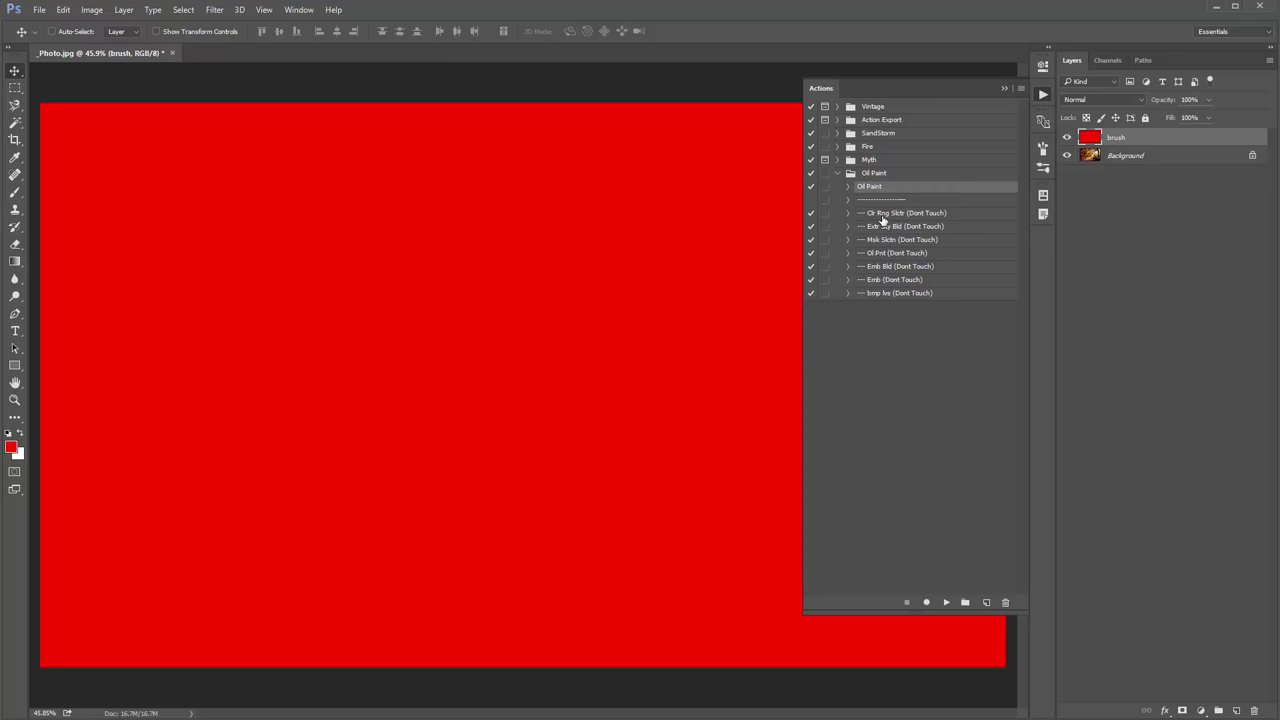
pyautogui.click(891, 230)
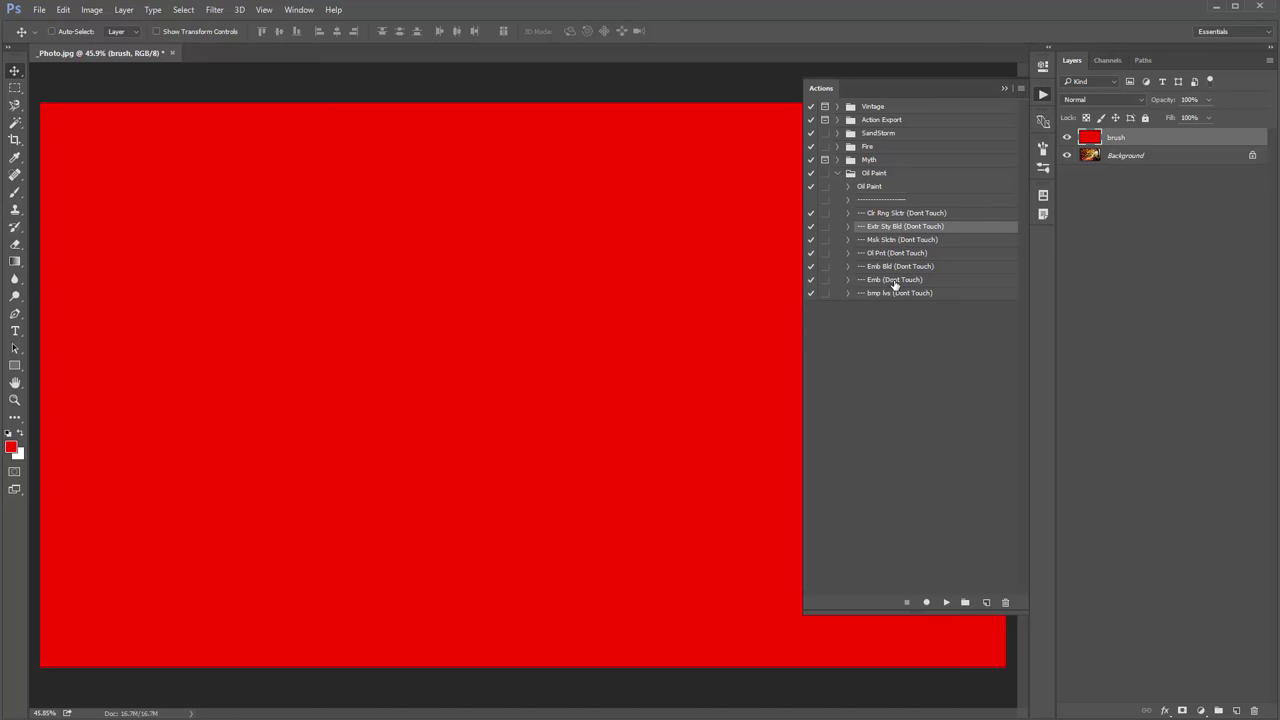
# Run the main Oil Paint action on the photo and collapse the Actions panel
pyautogui.click(894, 194)
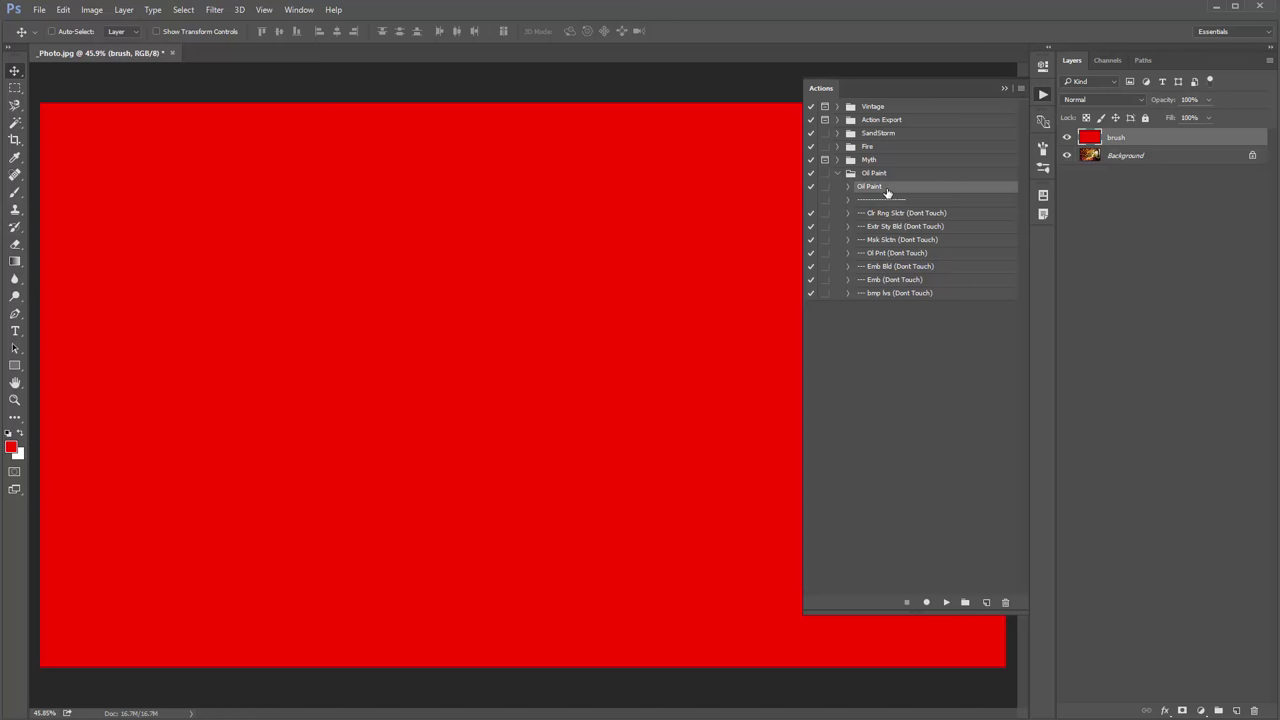
pyautogui.click(945, 603)
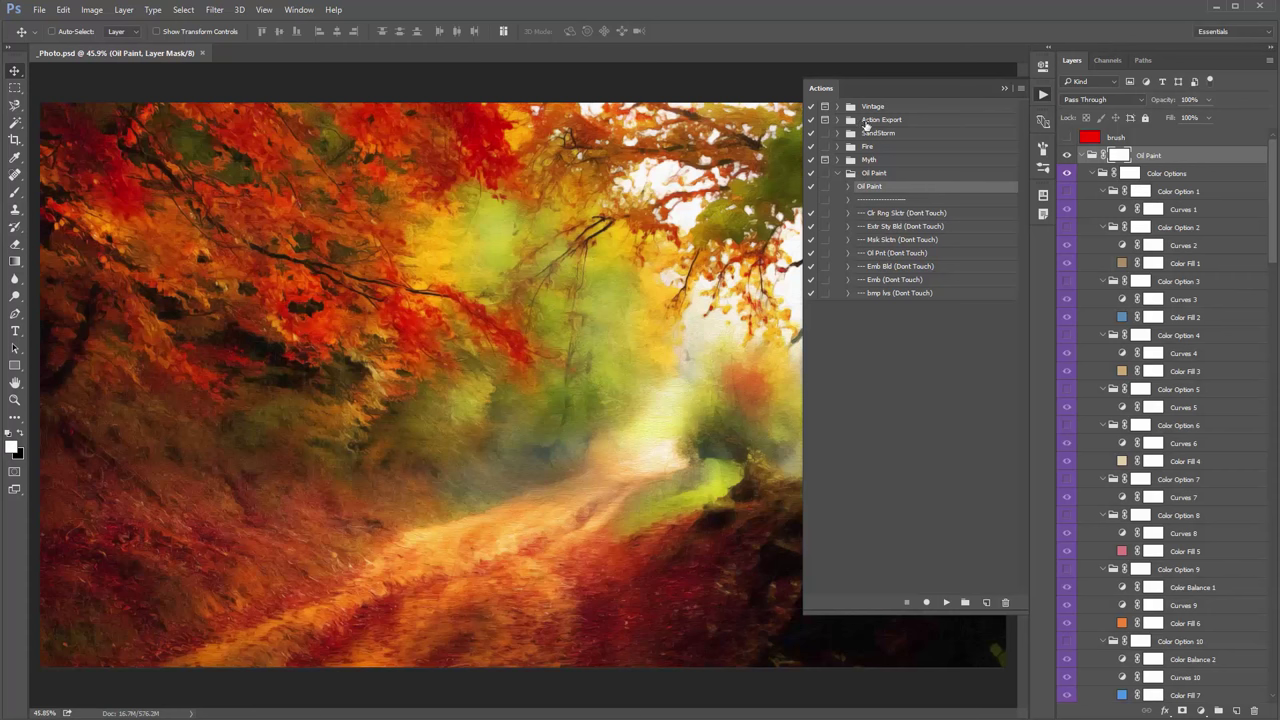
pyautogui.click(1006, 88)
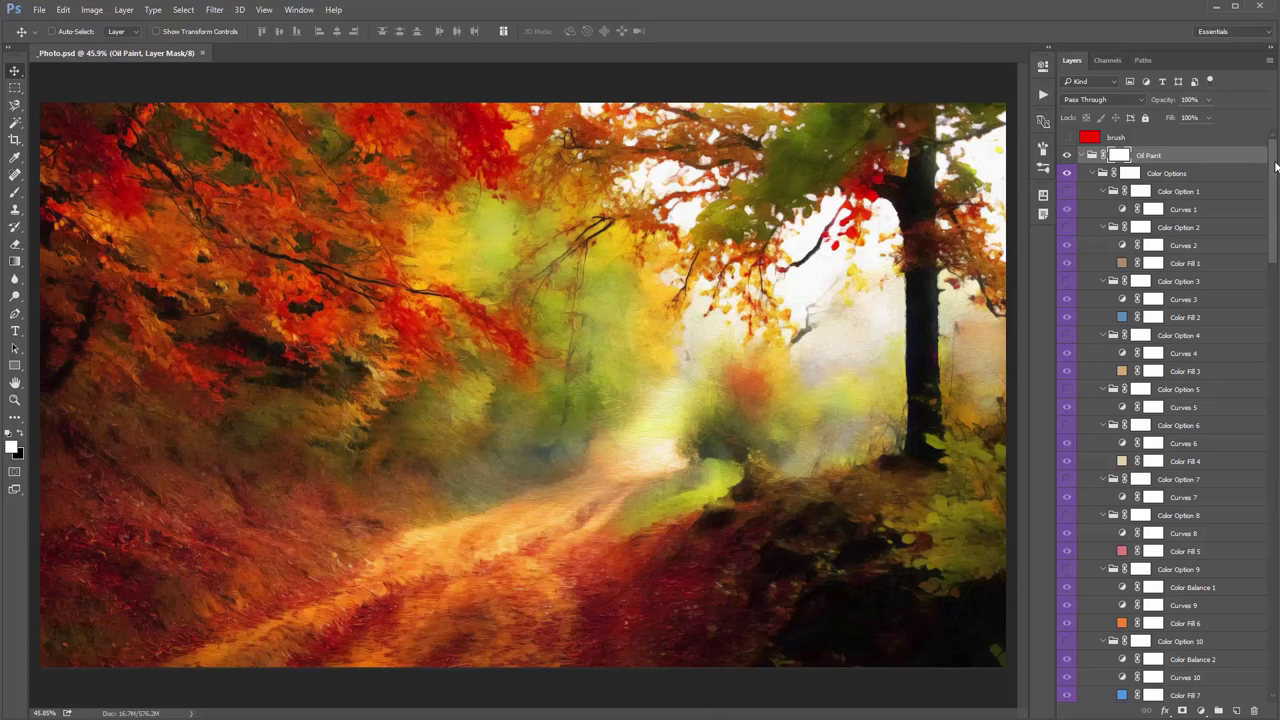
# Review the generated layers, collapse all groups nested inside the Oil Paint group, and leave the Oil Paint group closed
pyautogui.moveTo(1275, 165); pyautogui.dragTo(1275, 535)
pyautogui.scroll(10, 1094, 194)
pyautogui.click(1082, 157)
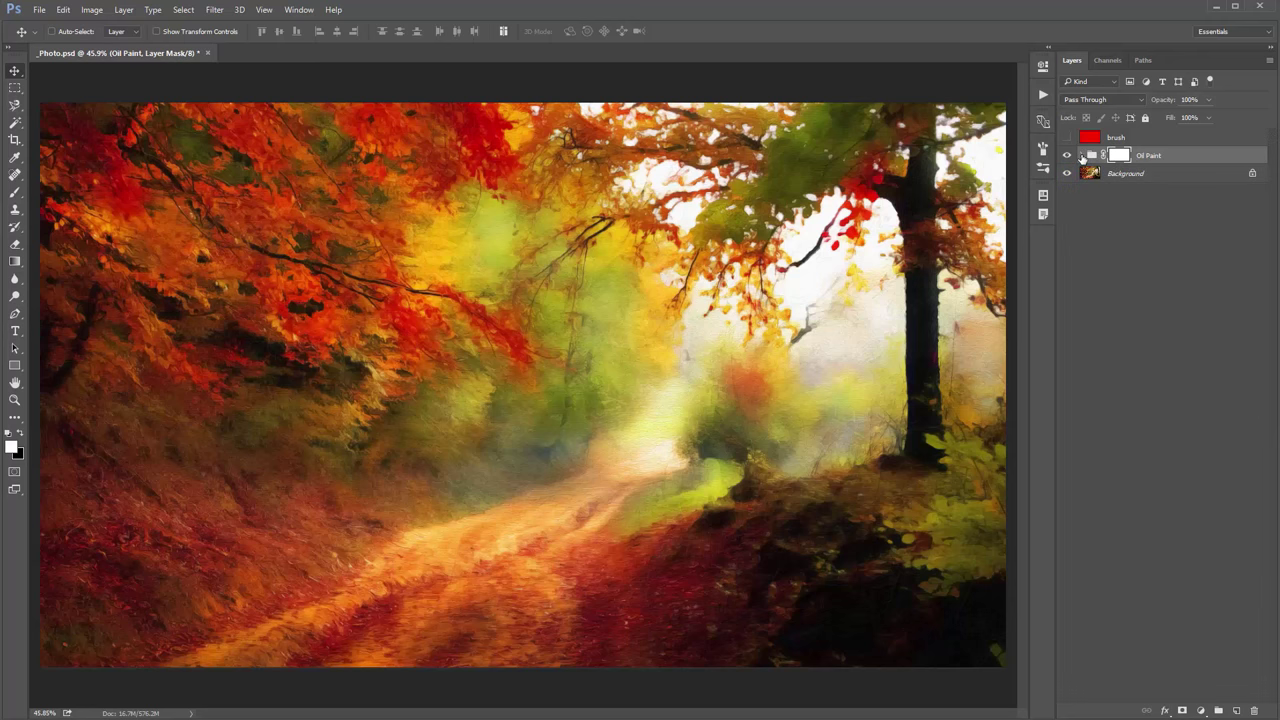
pyautogui.click(1082, 157)
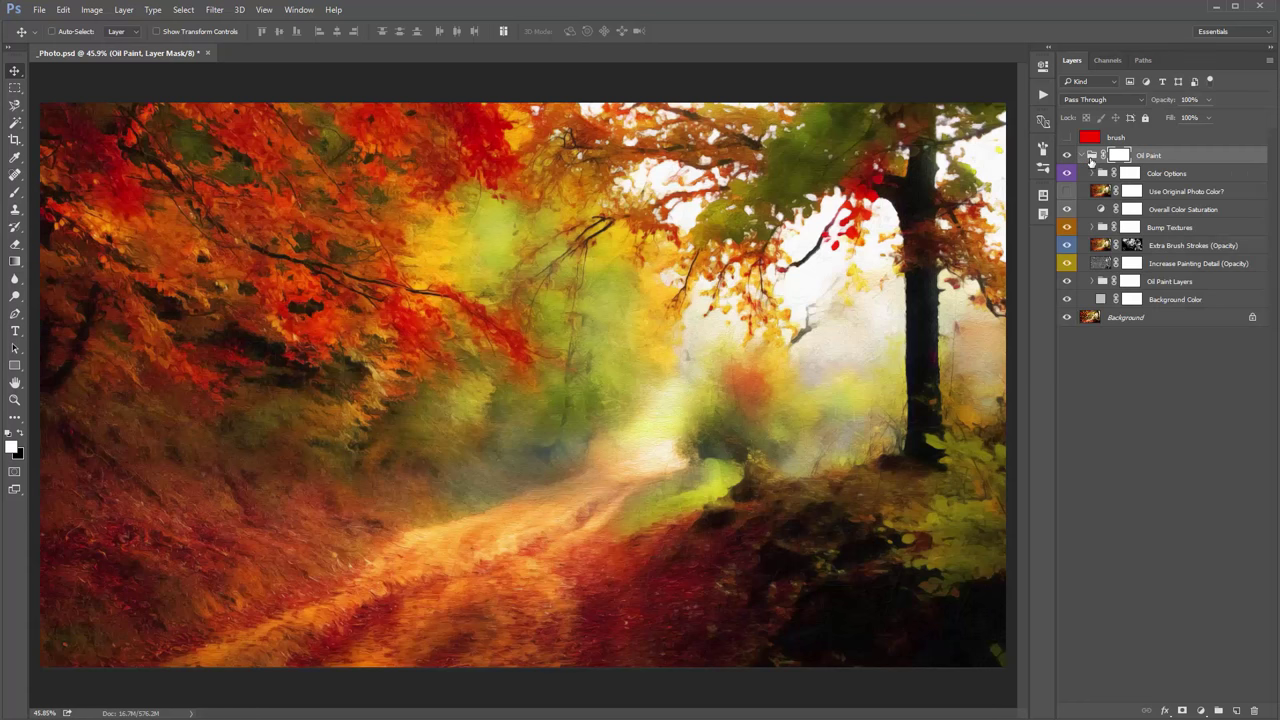
pyautogui.click(1083, 156)
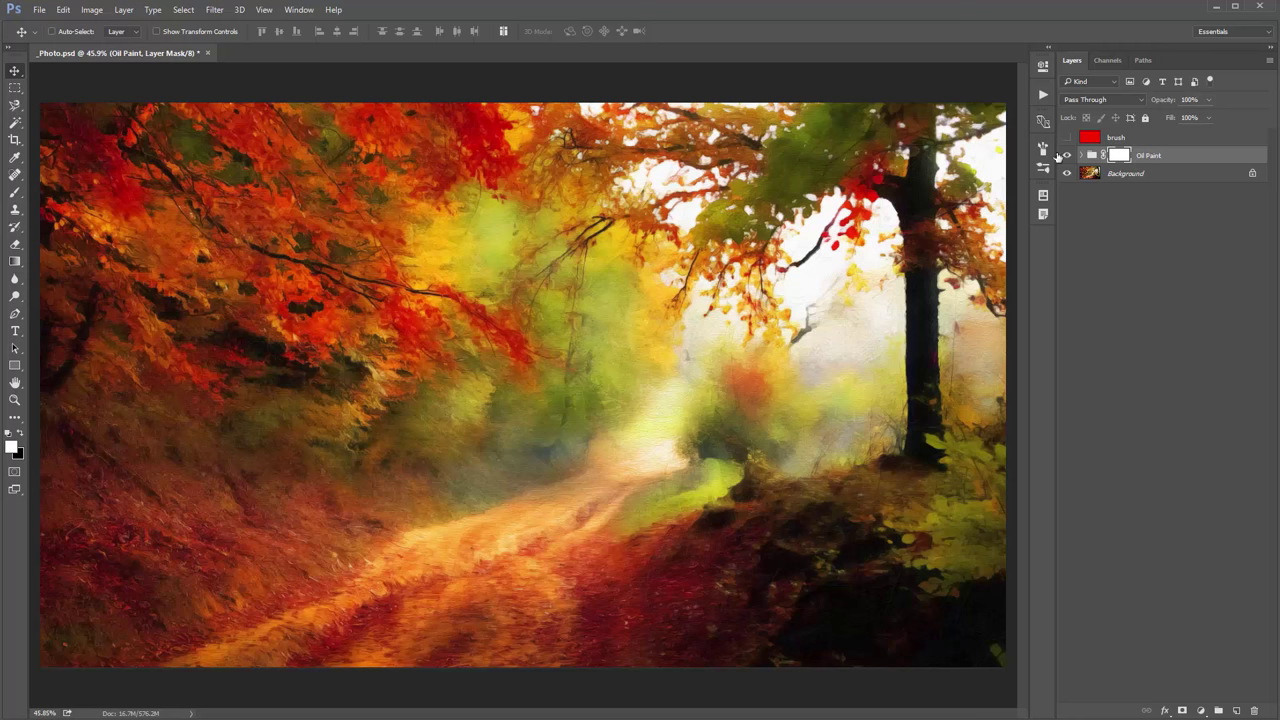
# Toggle the Oil Paint group's visibility to compare the painted result with the original photo
pyautogui.click(1067, 156)
pyautogui.click(1068, 156)
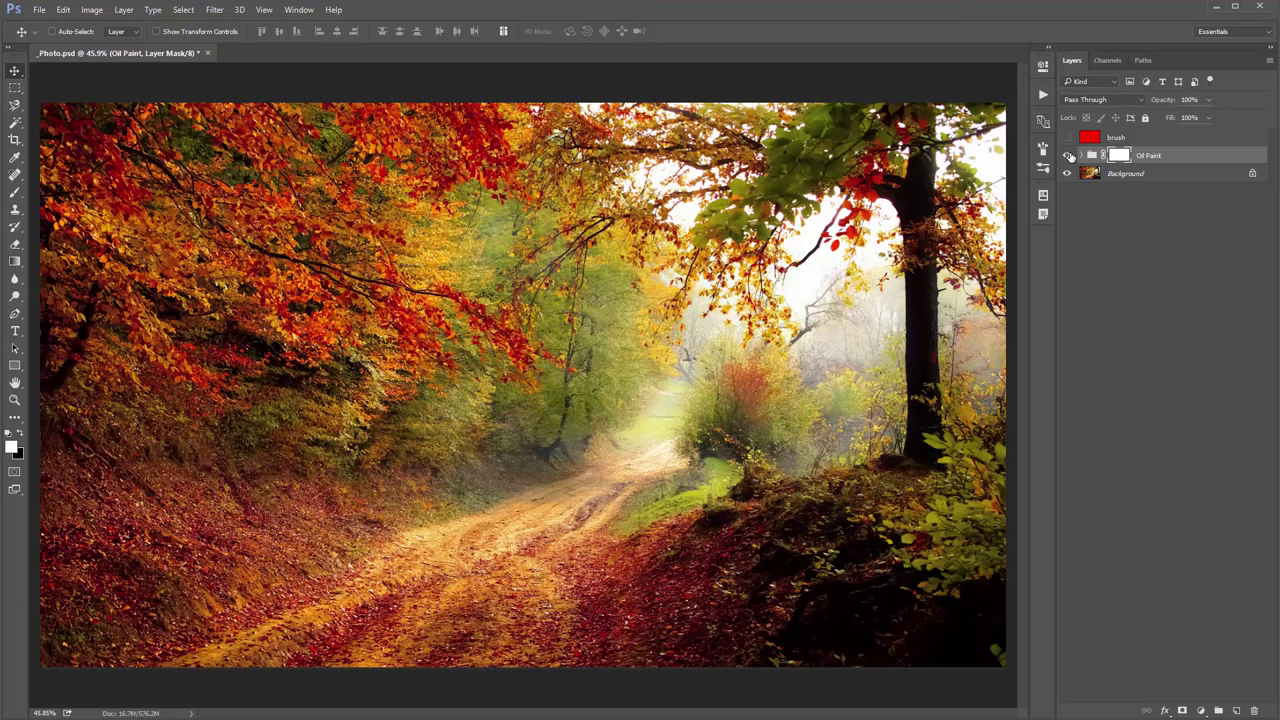
pyautogui.click(1069, 156)
pyautogui.click(1068, 156)
# Try deleting the Oil Paint group beneath the brush layer, and undo the deletion
pyautogui.click(1127, 141)
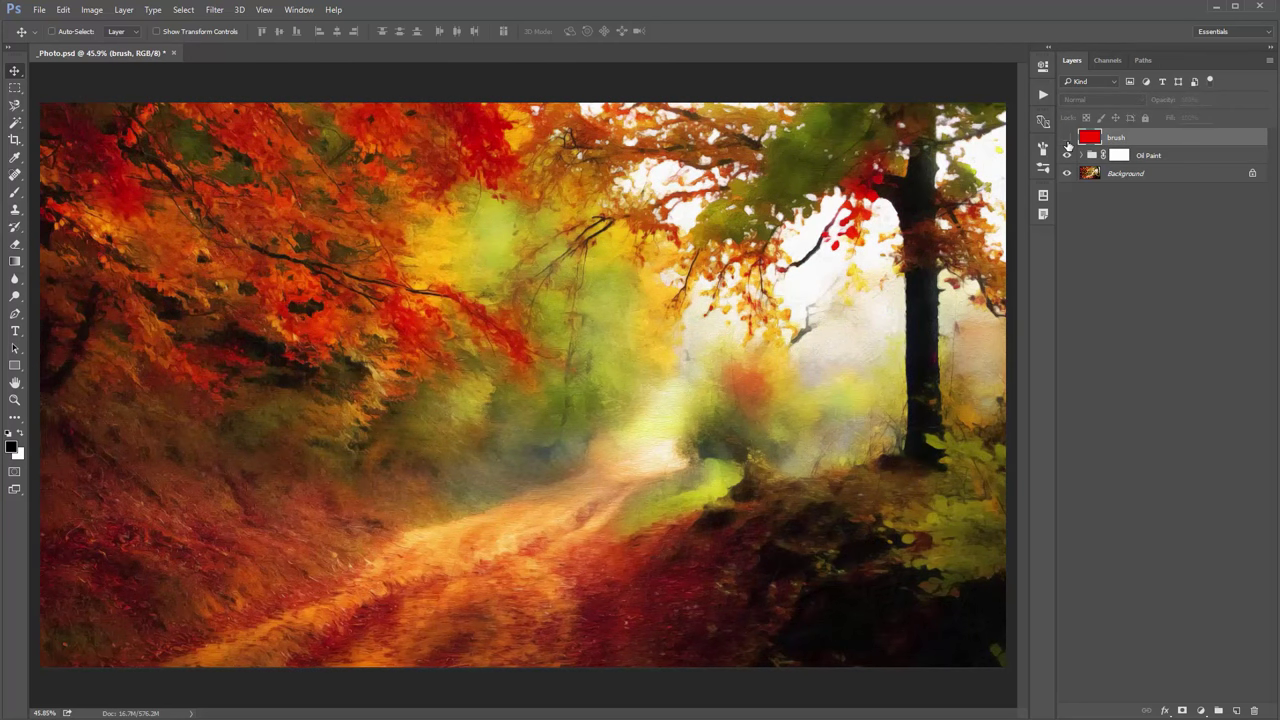
pyautogui.click(1067, 140)
pyautogui.click(1118, 156)
pyautogui.press('Delete')
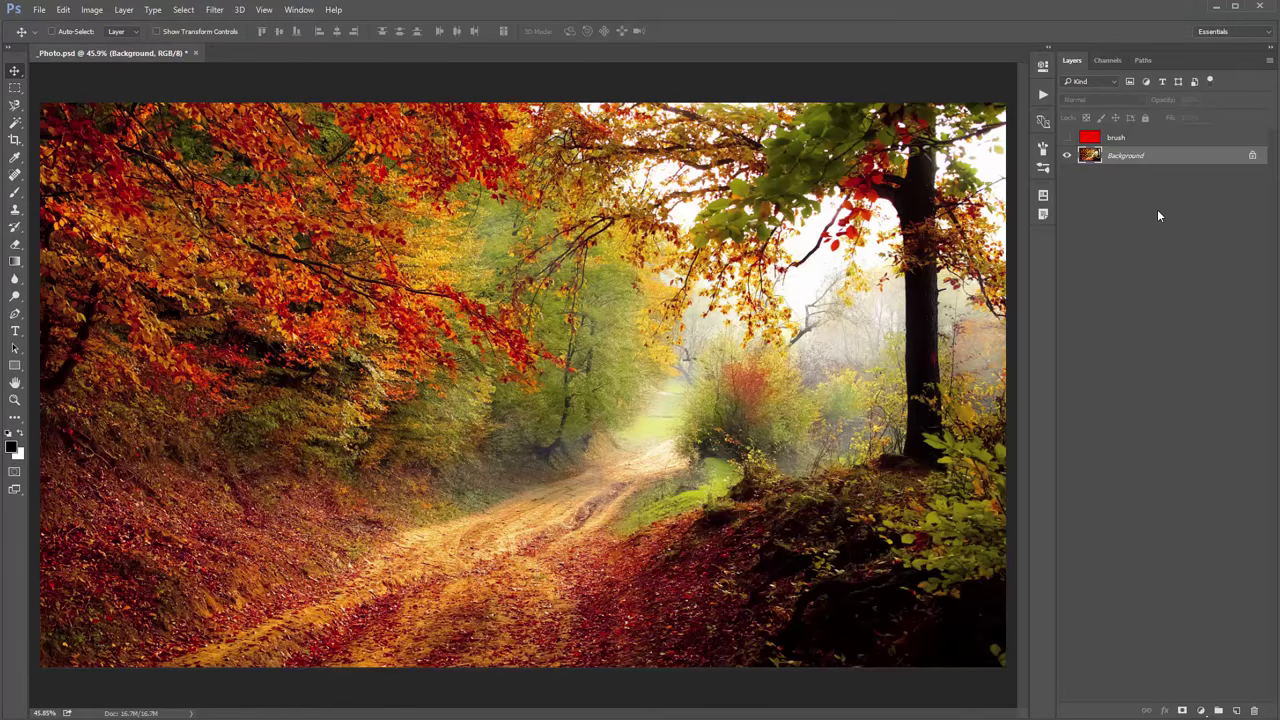
pyautogui.hotkey('ctrl', 'z')
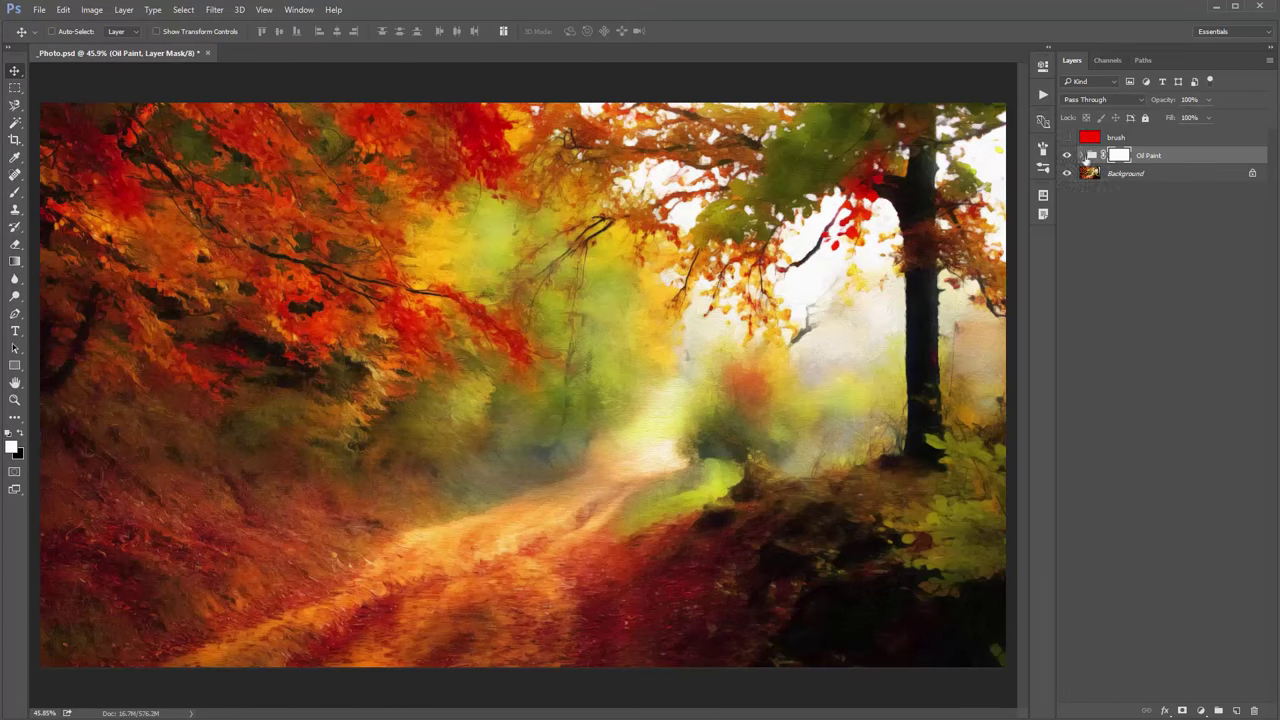
# Expand the Oil Paint group, try different opacities on the Increase Painting Detail (Opacity) layer, and set it to 0%
pyautogui.click(1081, 156)
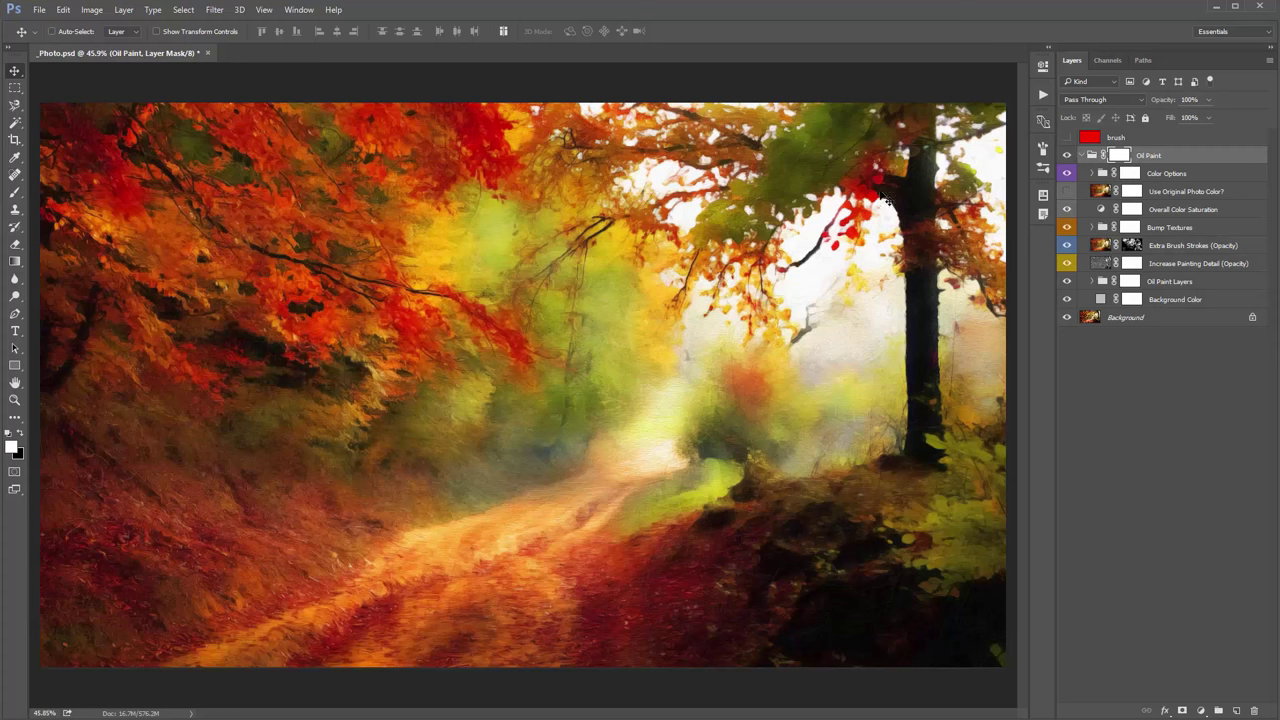
pyautogui.click(1193, 263)
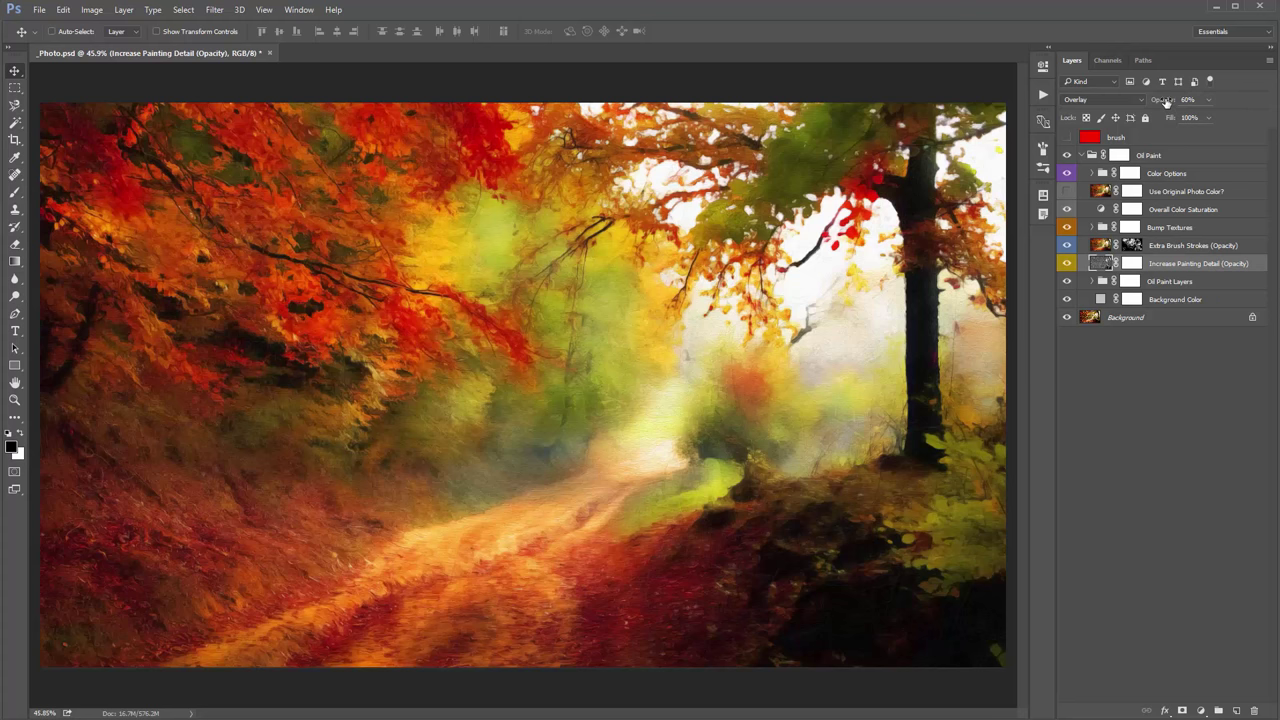
pyautogui.moveTo(1165, 103); pyautogui.dragTo(200, 137)
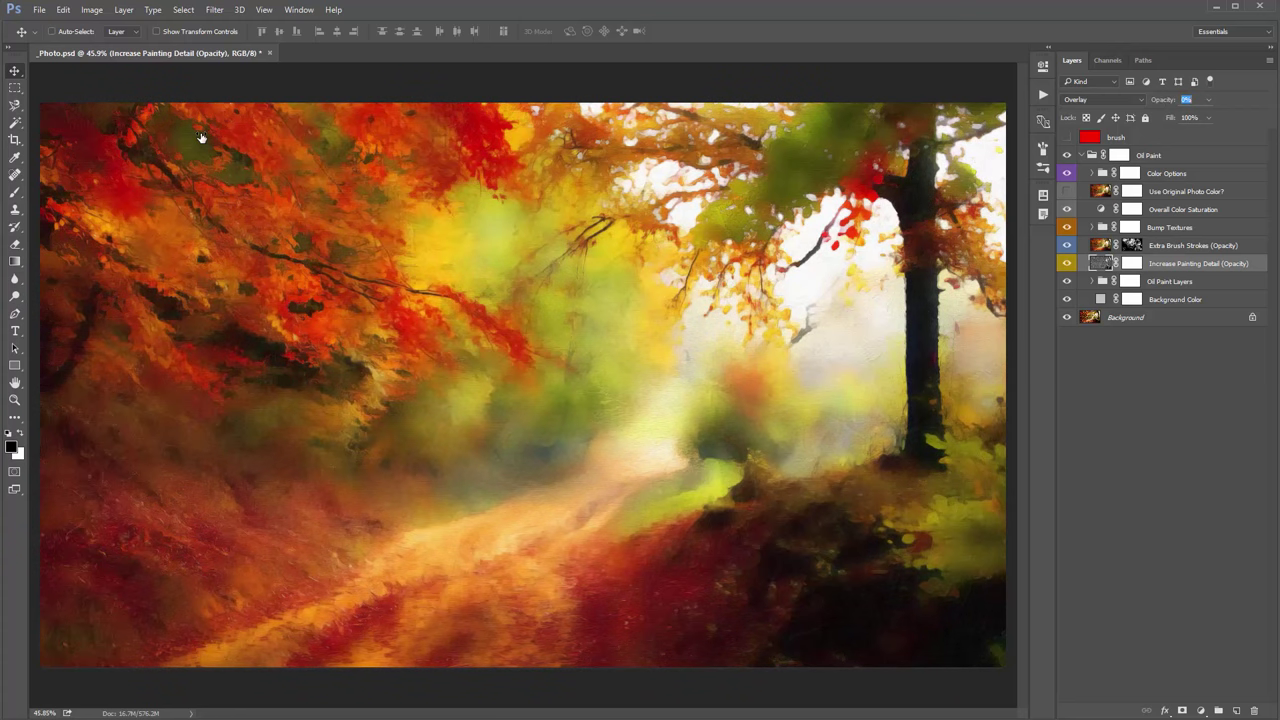
pyautogui.moveTo(200, 137); pyautogui.dragTo(828, 176)
pyautogui.press('Return')
pyautogui.press('6')
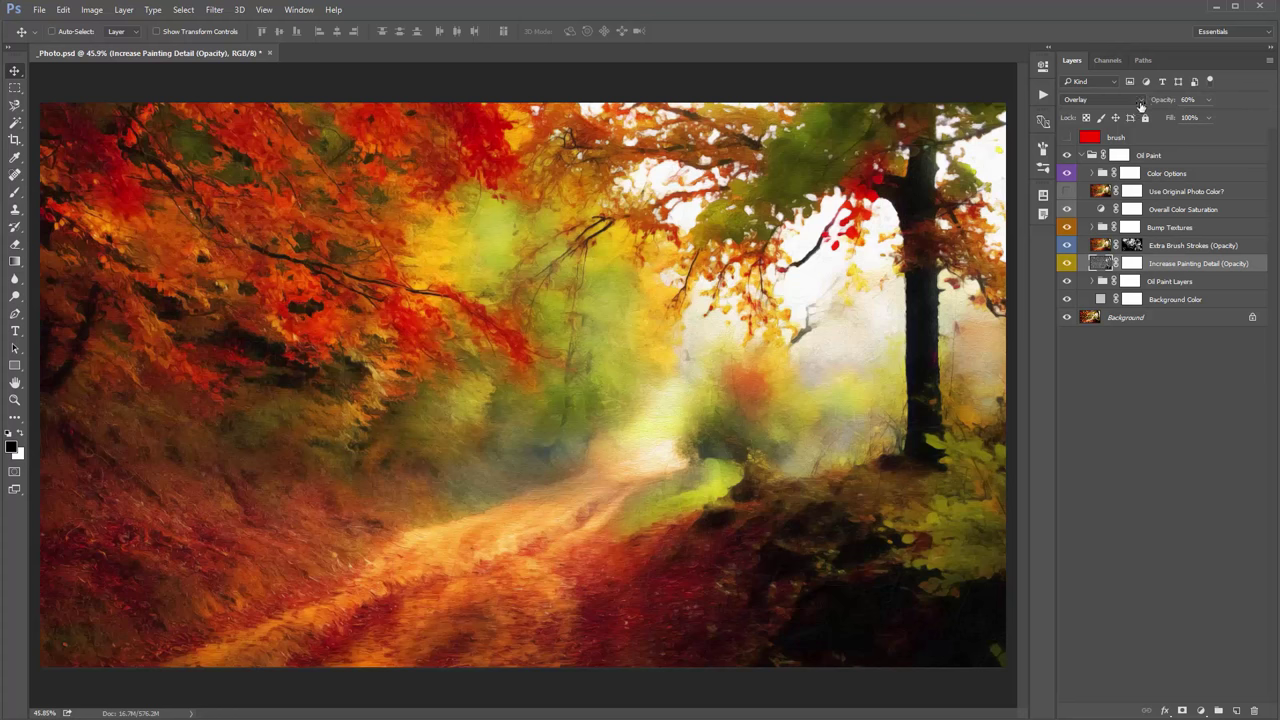
pyautogui.moveTo(1165, 103); pyautogui.dragTo(85, 167)
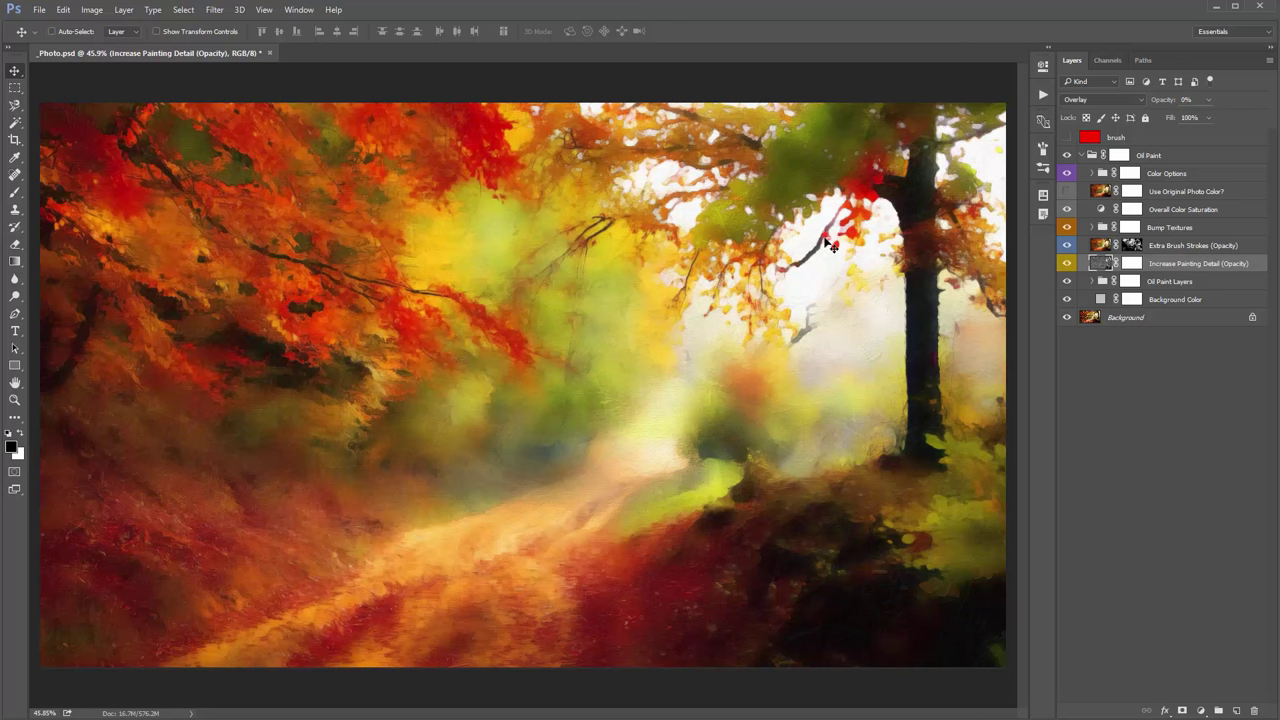
# Duplicate the Increase Painting Detail (Opacity) layer and set the copy's opacity to 100%
pyautogui.hotkey('ctrl', 'j')
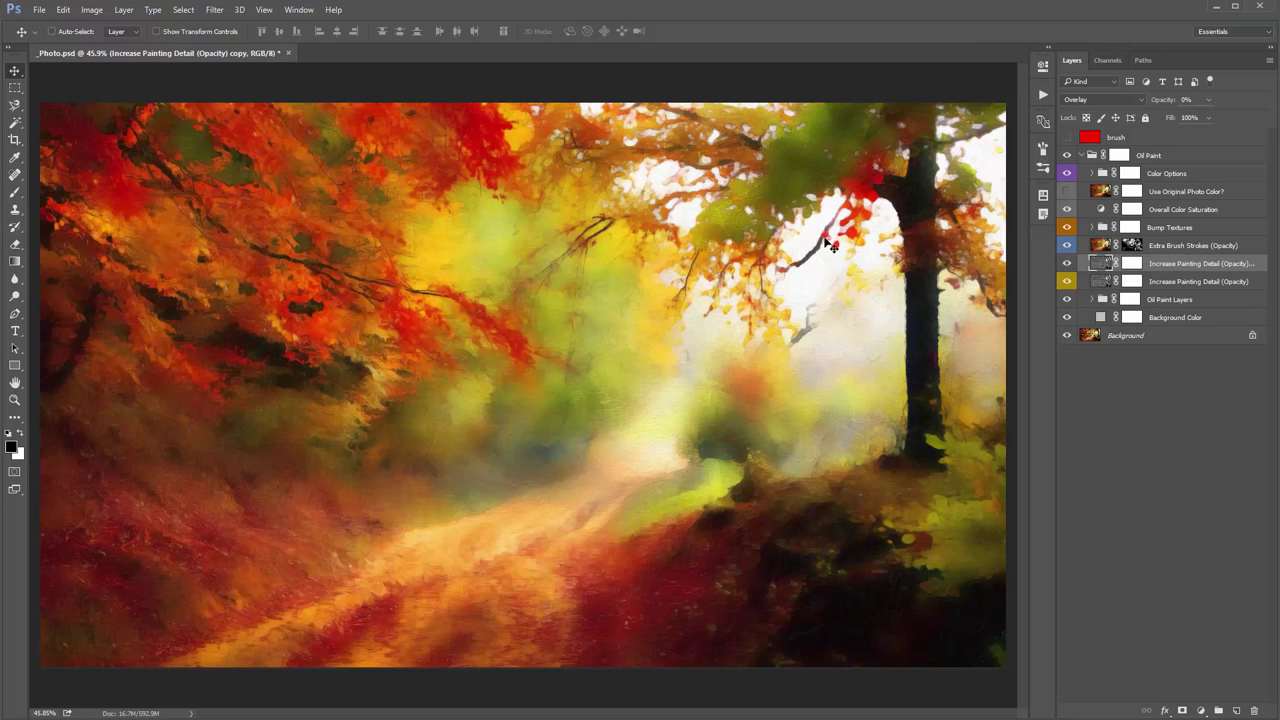
pyautogui.click(1131, 265)
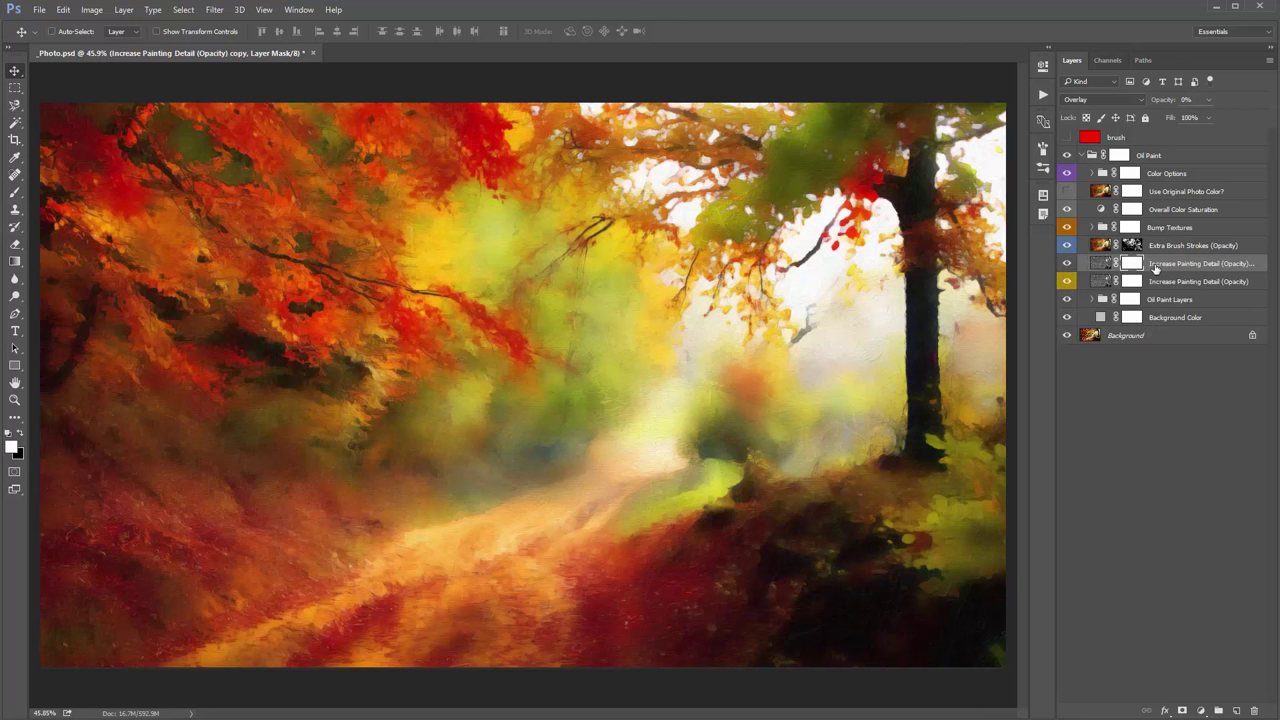
pyautogui.hotkey('ctrl', '2')
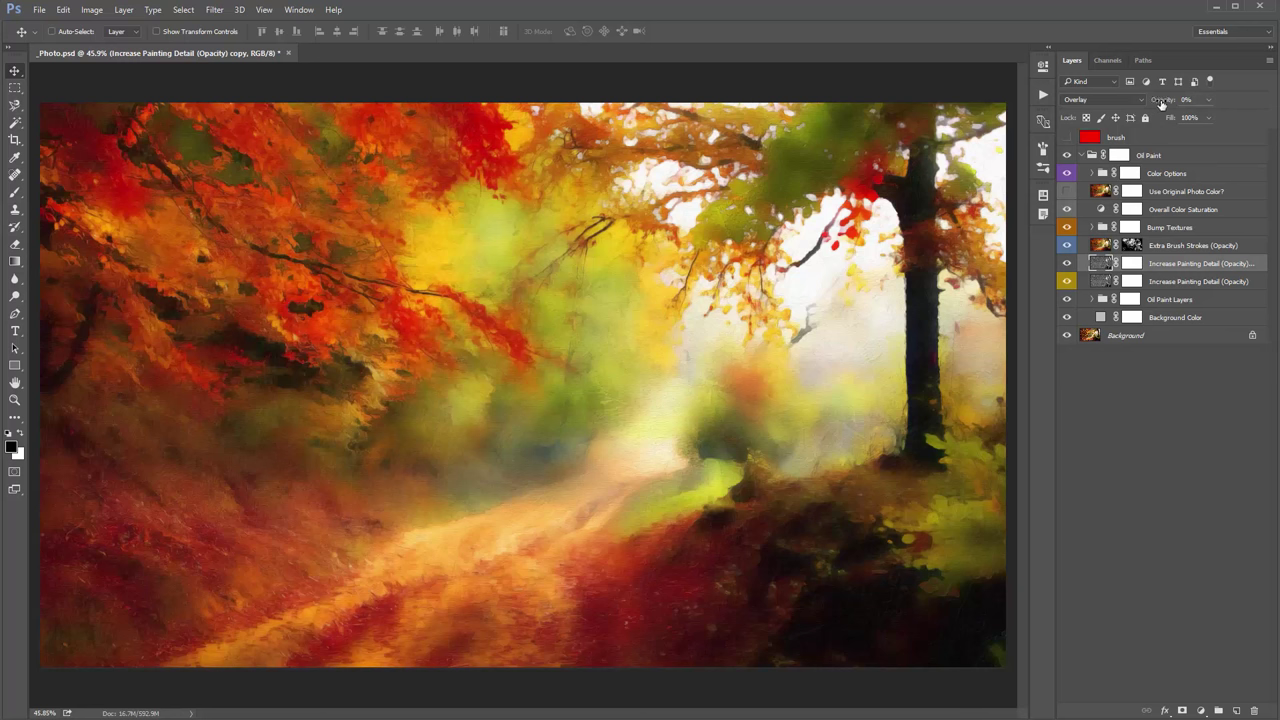
pyautogui.moveTo(1157, 103); pyautogui.dragTo(1230, 104)
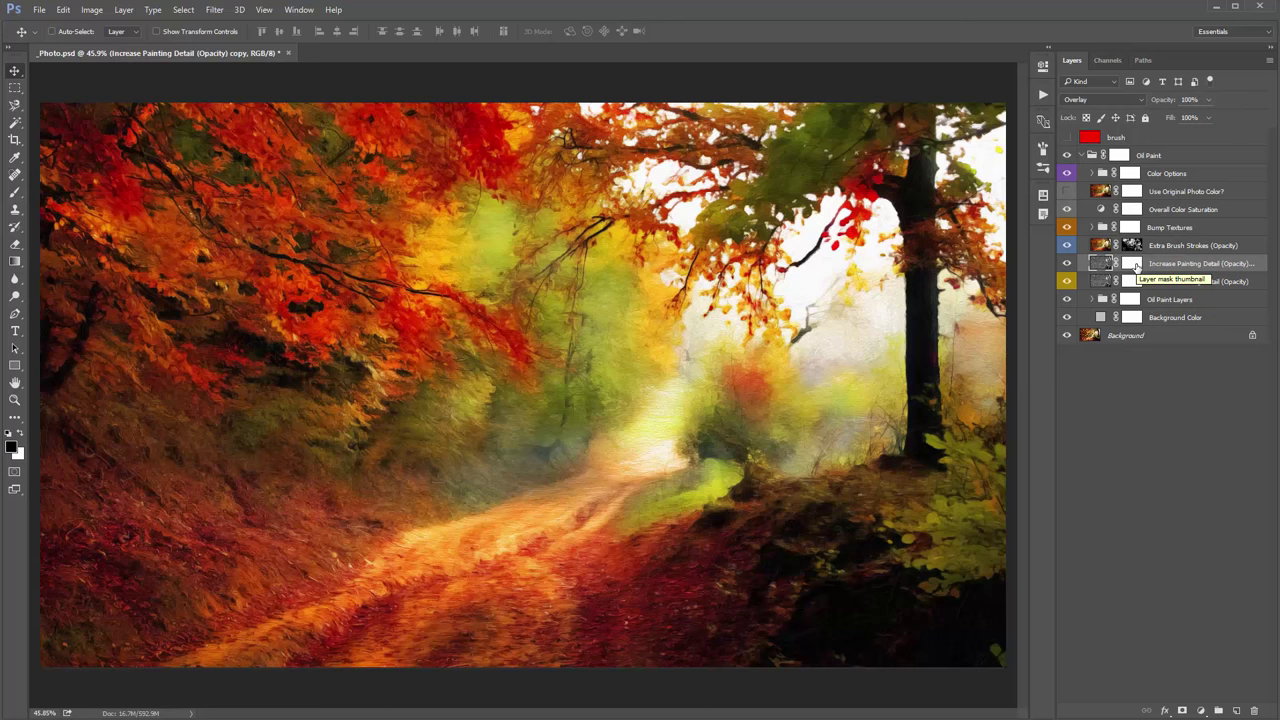
# Invert the copy's mask to black and paint white over the left foliage, foreground path and right tree with a soft 500 px brush
pyautogui.click(1134, 264)
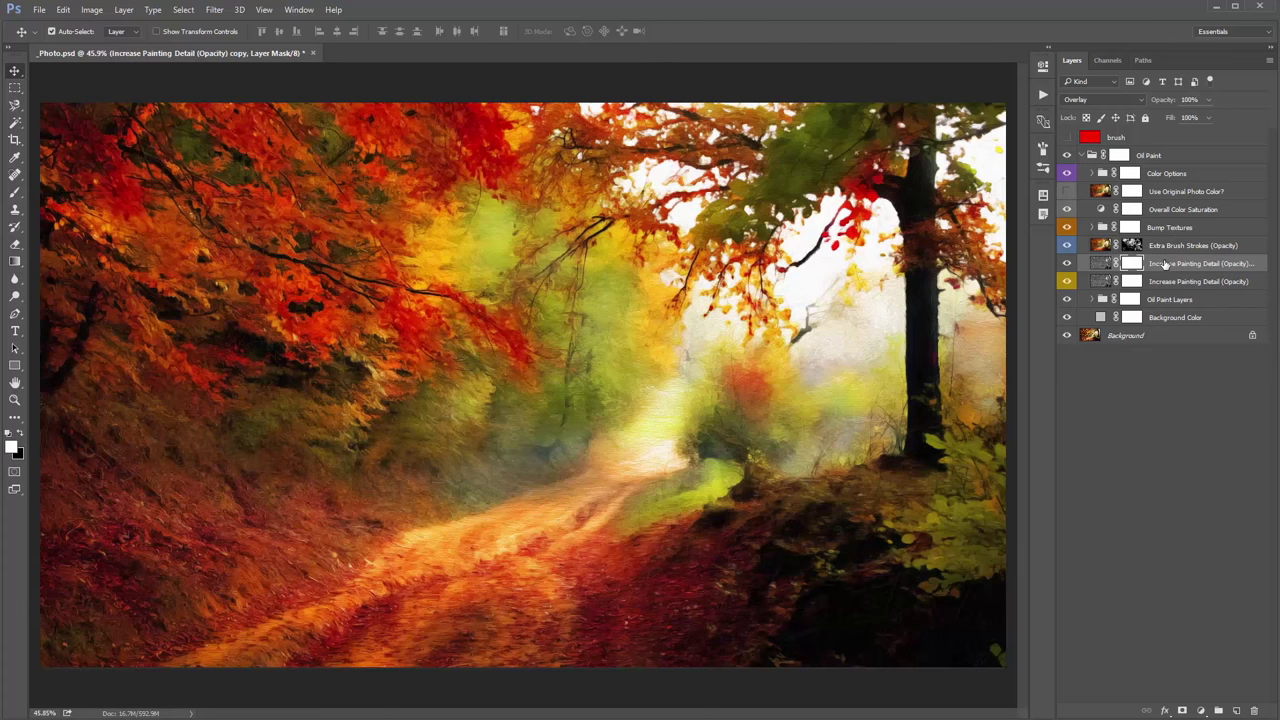
pyautogui.hotkey('ctrl', 'i')
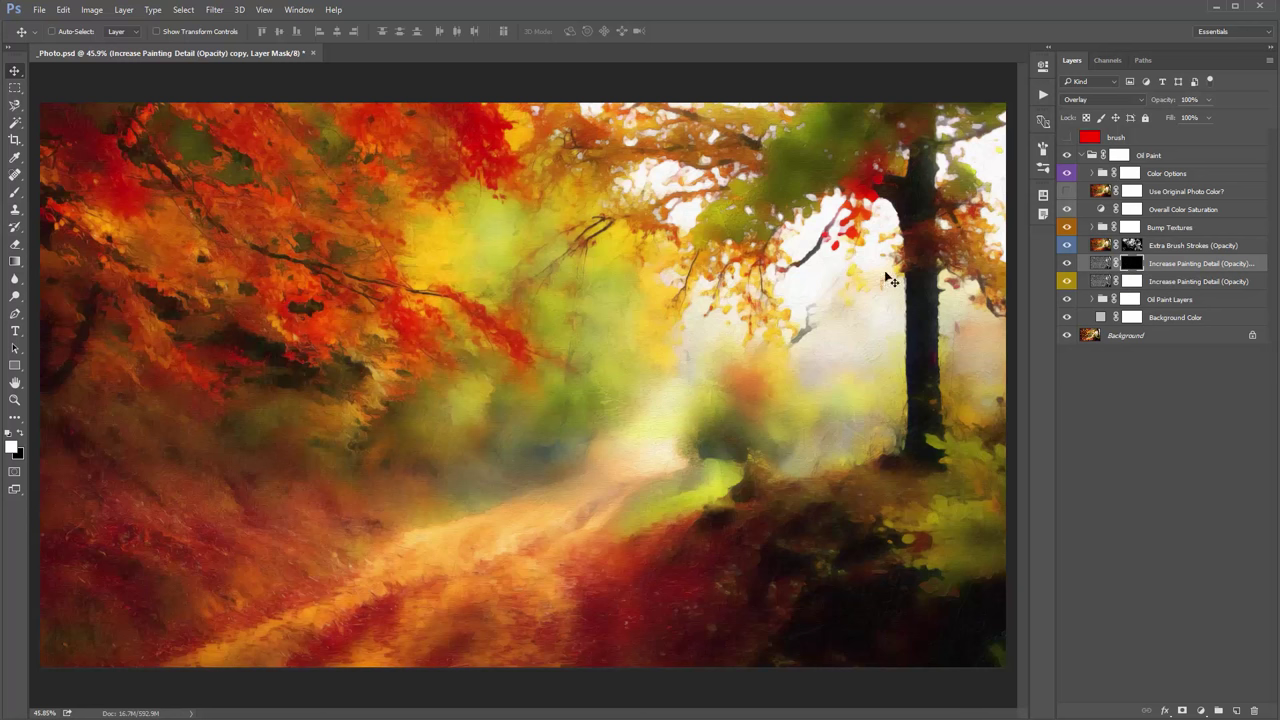
pyautogui.press('b')
pyautogui.rightClick(190, 156)
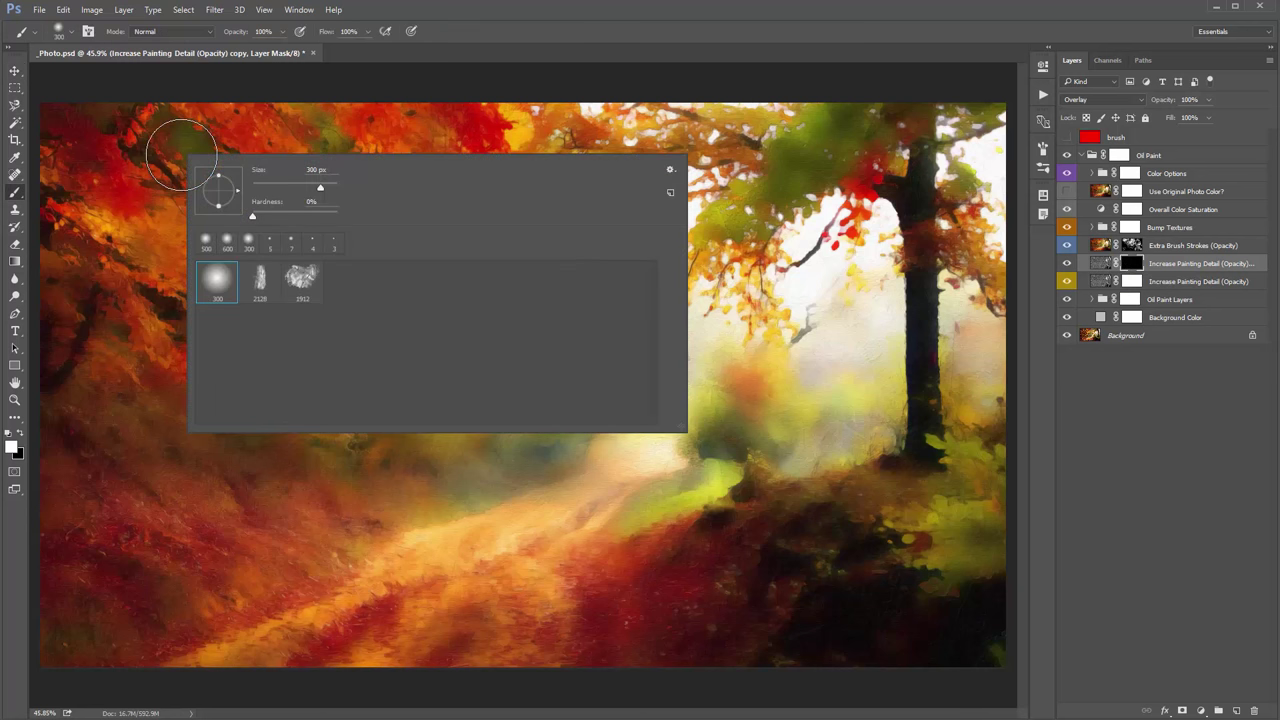
pyautogui.doubleClick(212, 286)
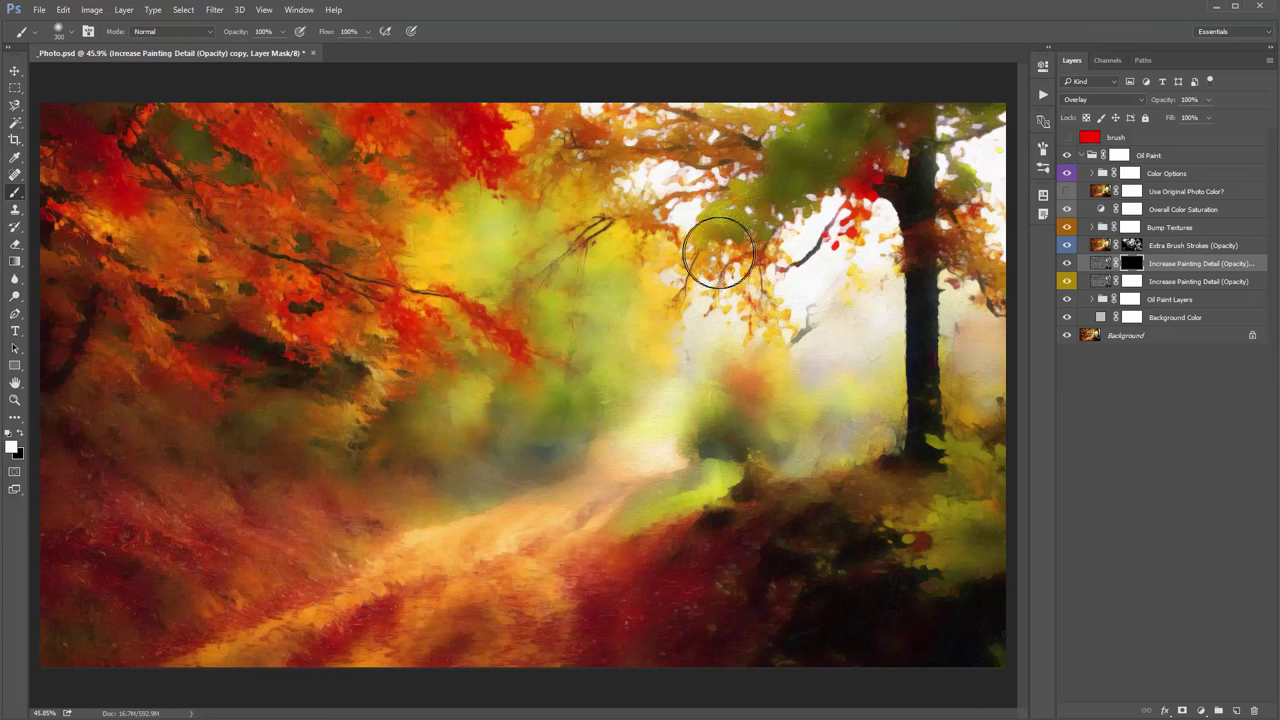
pyautogui.press(']')
pyautogui.press(']')
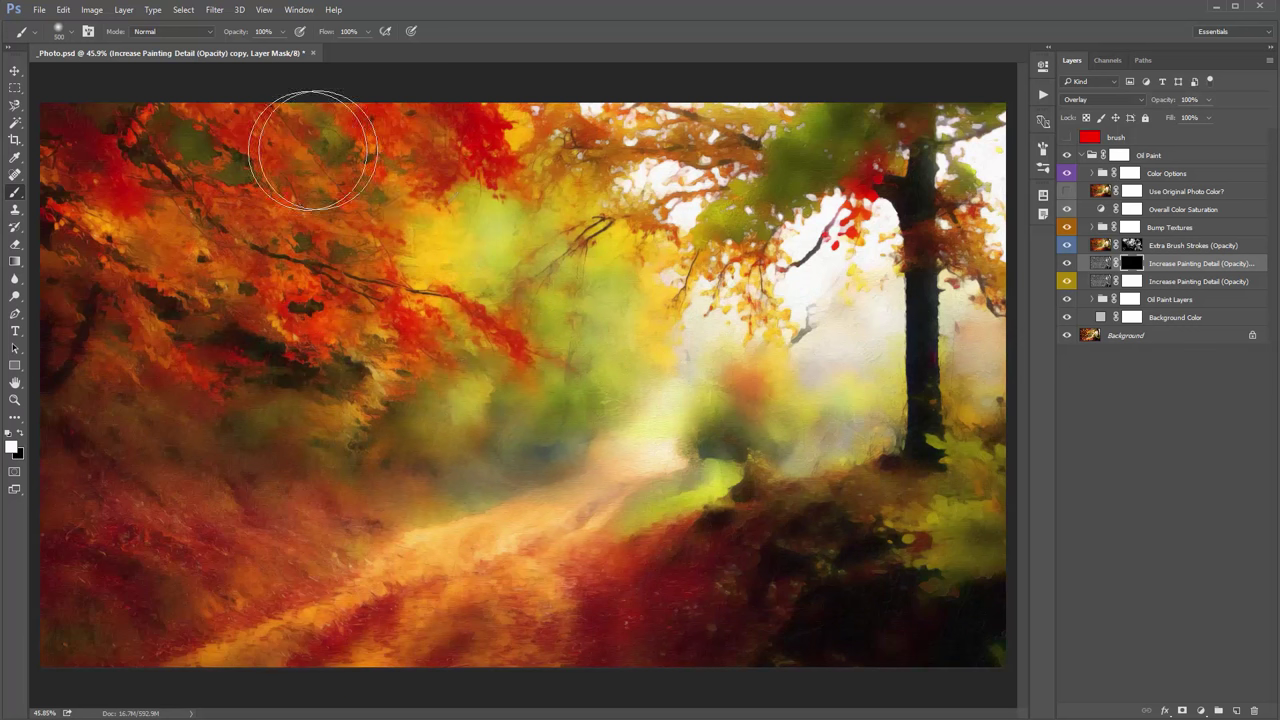
pyautogui.moveTo(313, 150)
pyautogui.mouseDown()
pyautogui.moveTo(412, 156)
pyautogui.moveTo(236, 156)
pyautogui.moveTo(396, 172)
pyautogui.moveTo(136, 238)
pyautogui.moveTo(409, 307)
pyautogui.moveTo(190, 304)
pyautogui.moveTo(436, 340)
pyautogui.moveTo(159, 476)
pyautogui.moveTo(45, 634)
pyautogui.moveTo(335, 637)
pyautogui.moveTo(535, 621)
pyautogui.moveTo(421, 641)
pyautogui.moveTo(606, 608)
pyautogui.moveTo(828, 646)
pyautogui.moveTo(920, 510)
pyautogui.mouseUp()
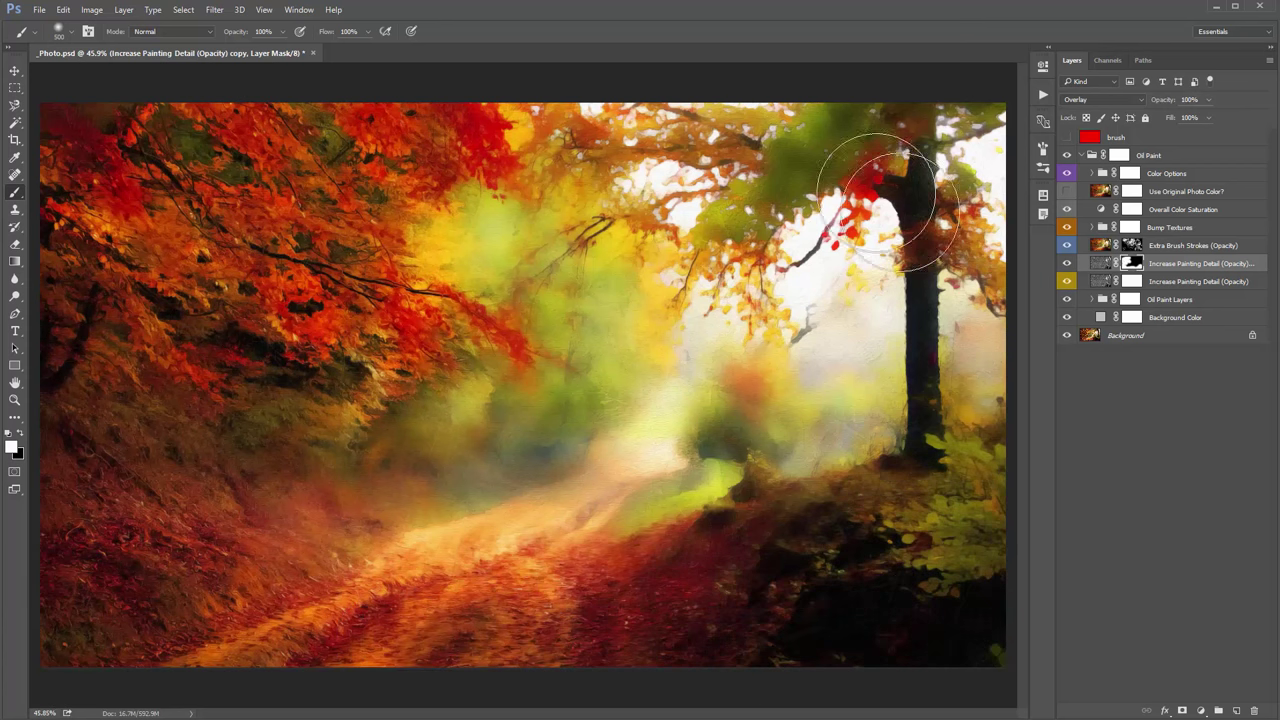
pyautogui.moveTo(878, 200)
pyautogui.mouseDown()
pyautogui.moveTo(840, 135)
pyautogui.moveTo(890, 130)
pyautogui.moveTo(972, 275)
pyautogui.moveTo(928, 500)
pyautogui.moveTo(890, 592)
pyautogui.mouseUp()
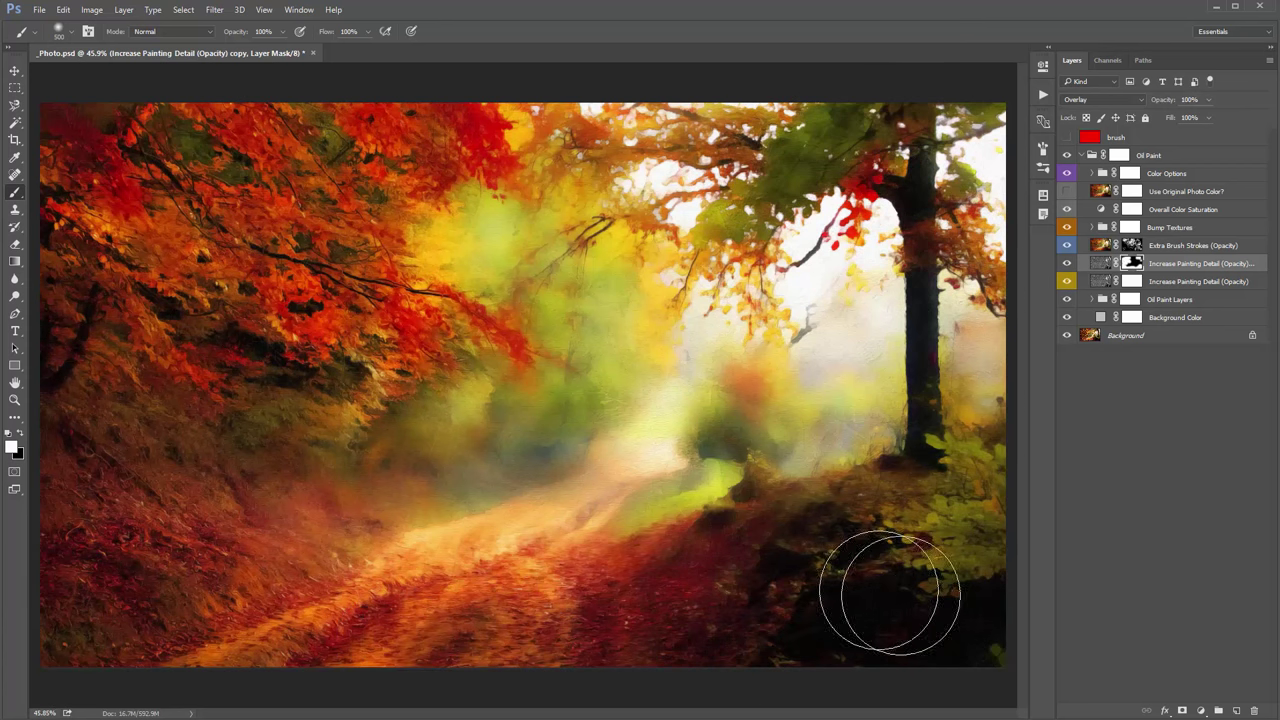
pyautogui.press('v')
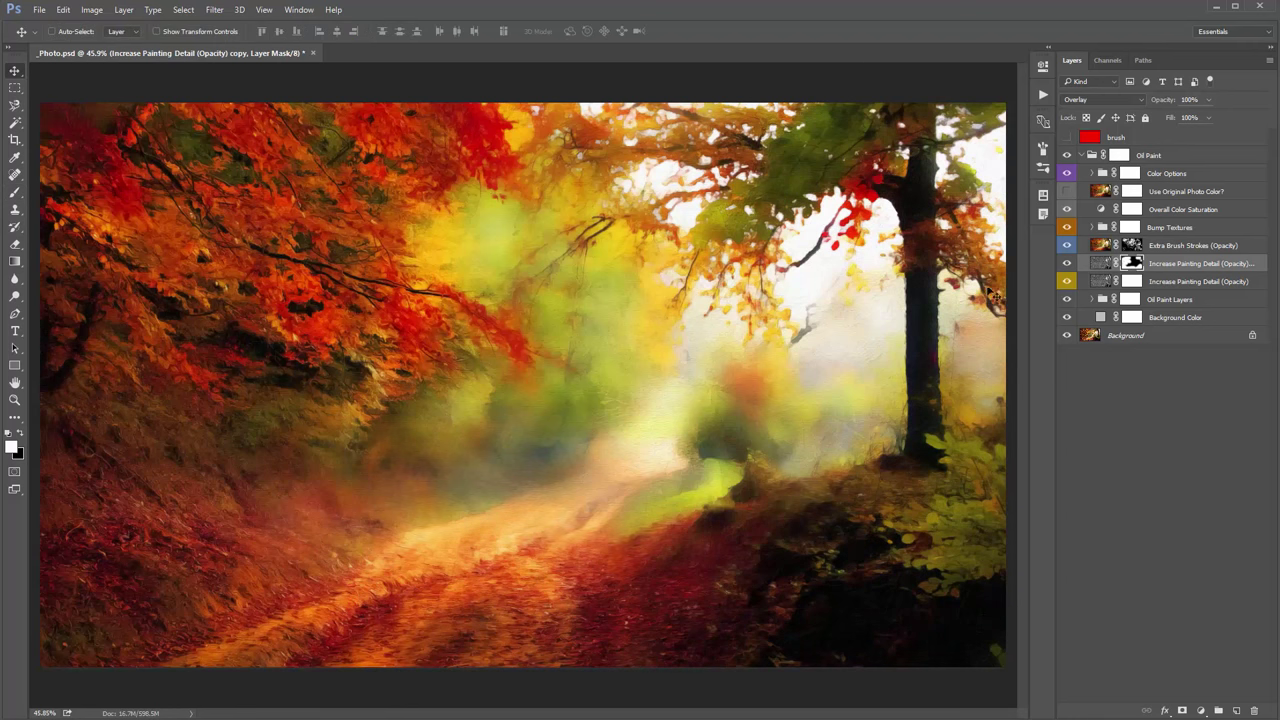
# Toggle the visibility of the masked Increase Painting Detail copy to compare the image with and without the painted-in detail
pyautogui.click(1067, 263)
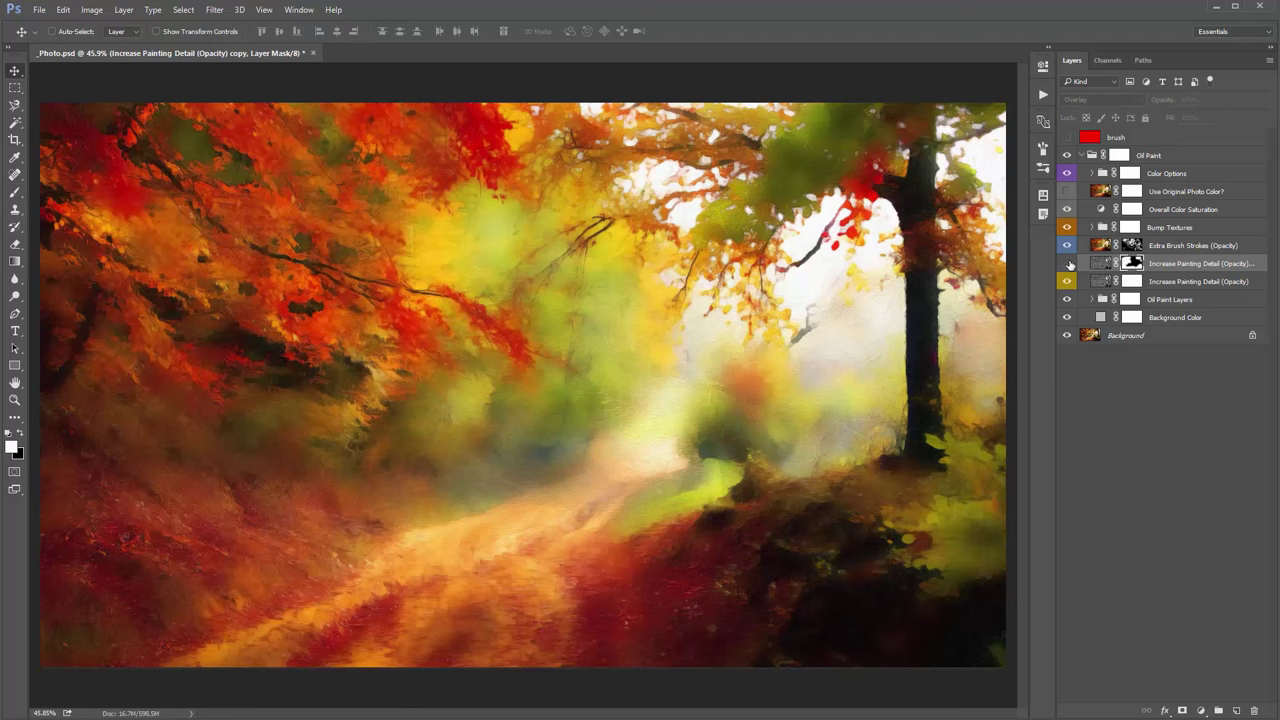
pyautogui.click(1067, 263)
pyautogui.click(1068, 263)
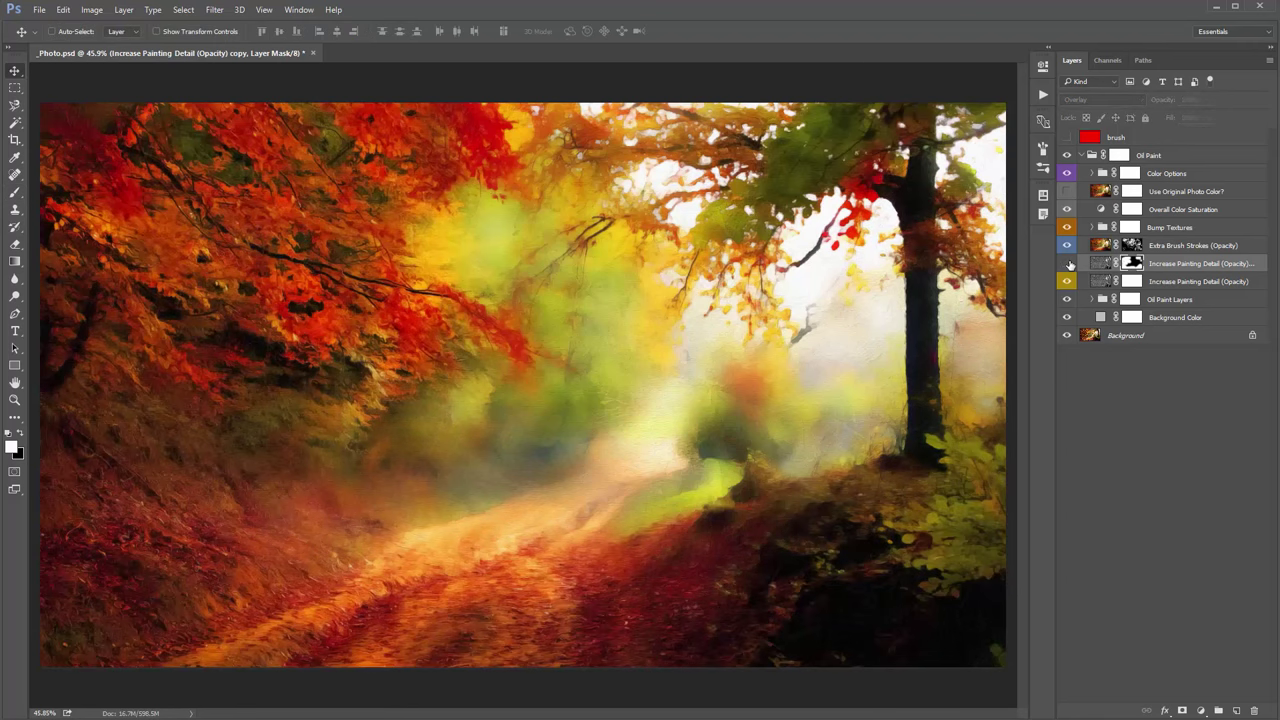
pyautogui.click(1068, 263)
pyautogui.click(1068, 263)
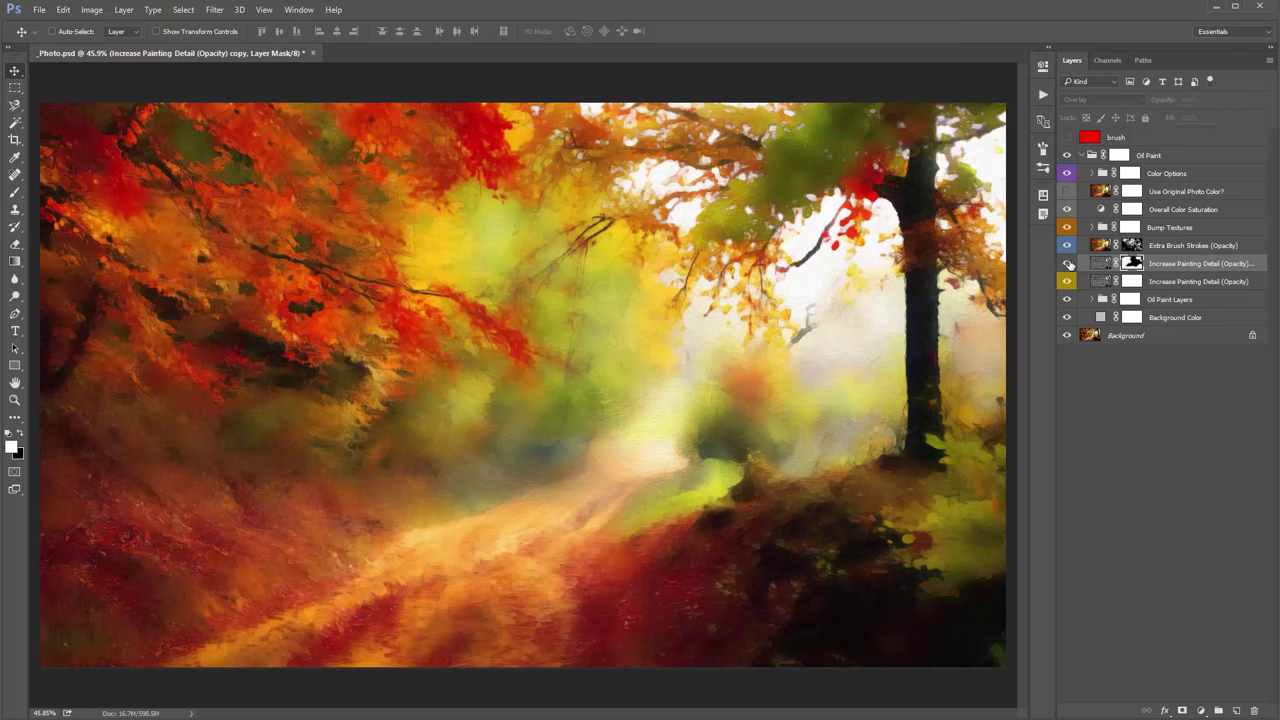
pyautogui.click(1068, 263)
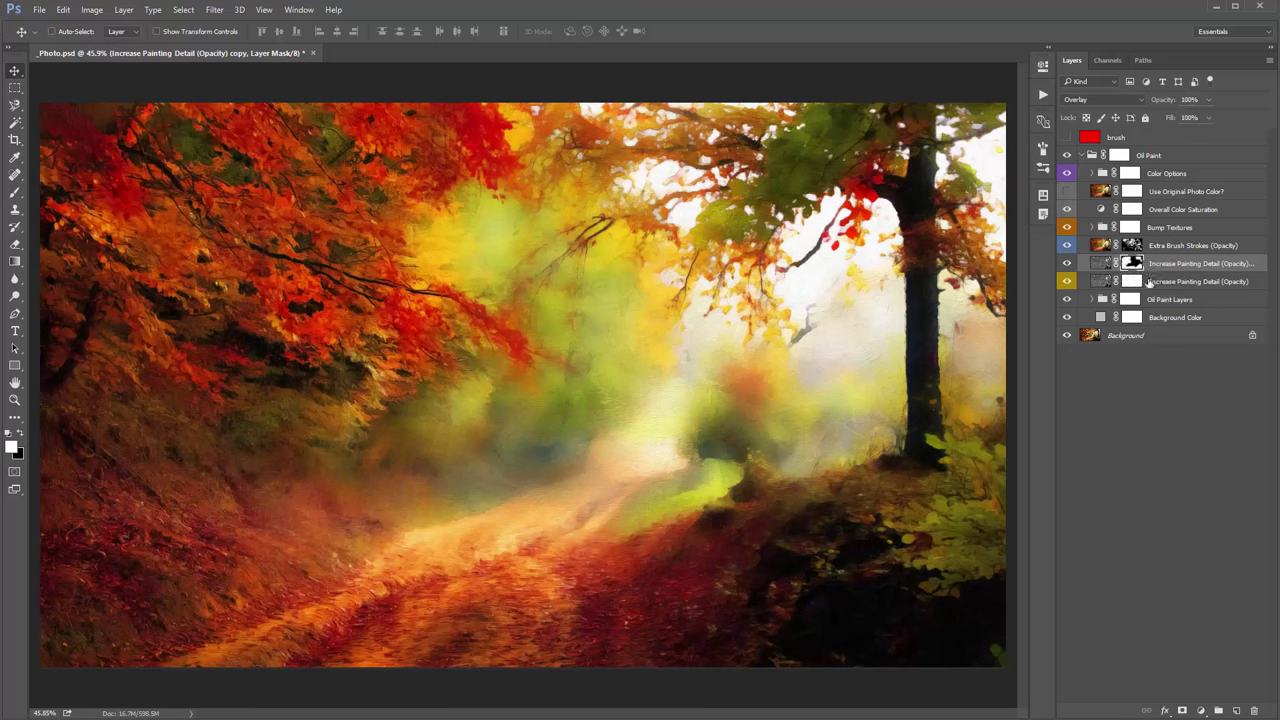
# Try the opacity of both Increase Painting Detail layers, setting the masked copy to 38% and leaving the original layer at 0%
pyautogui.click(1148, 282)
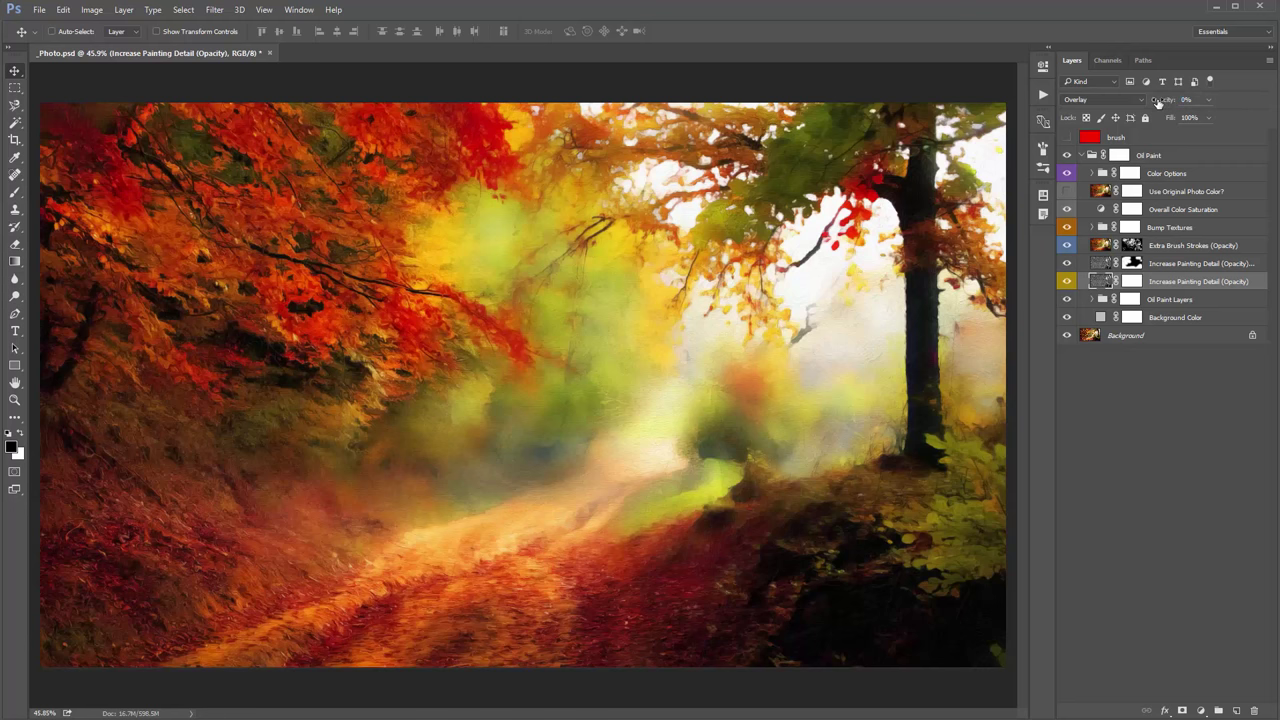
pyautogui.moveTo(1160, 102)
pyautogui.mouseDown()
pyautogui.moveTo(1213, 106)
pyautogui.moveTo(1148, 103)
pyautogui.mouseUp()
pyautogui.click(1174, 265)
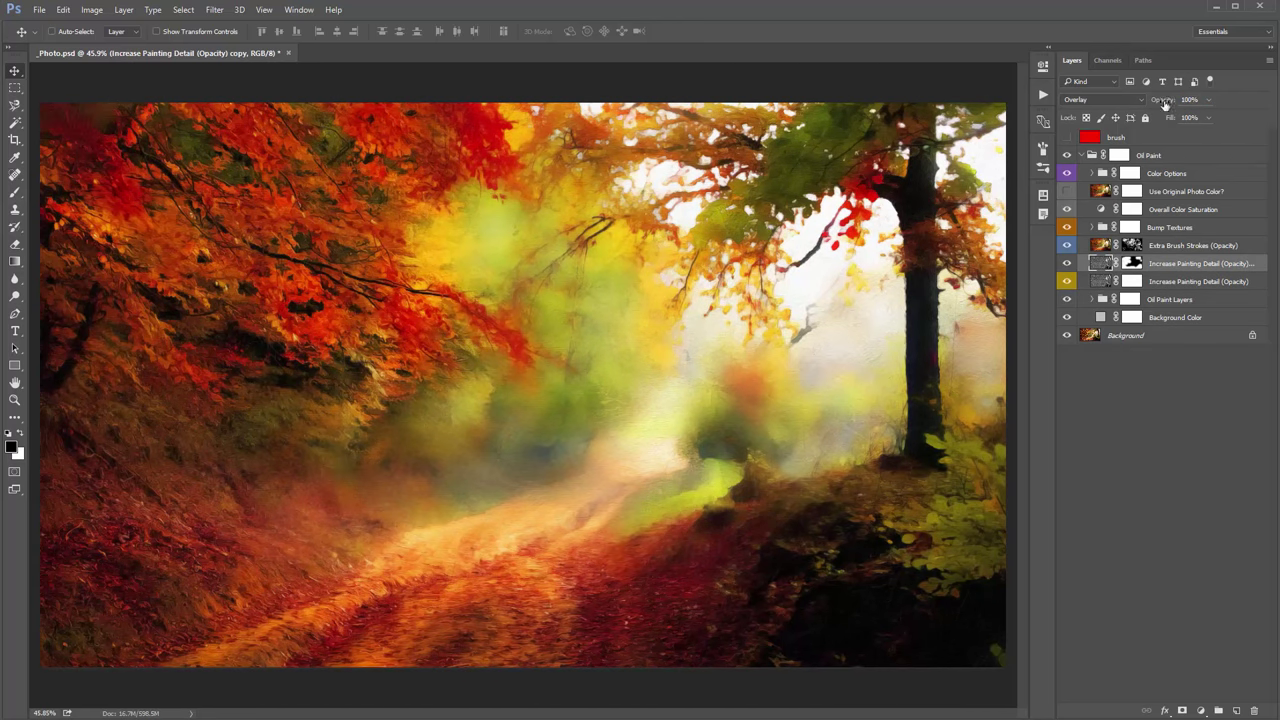
pyautogui.moveTo(1164, 104); pyautogui.dragTo(1105, 101)
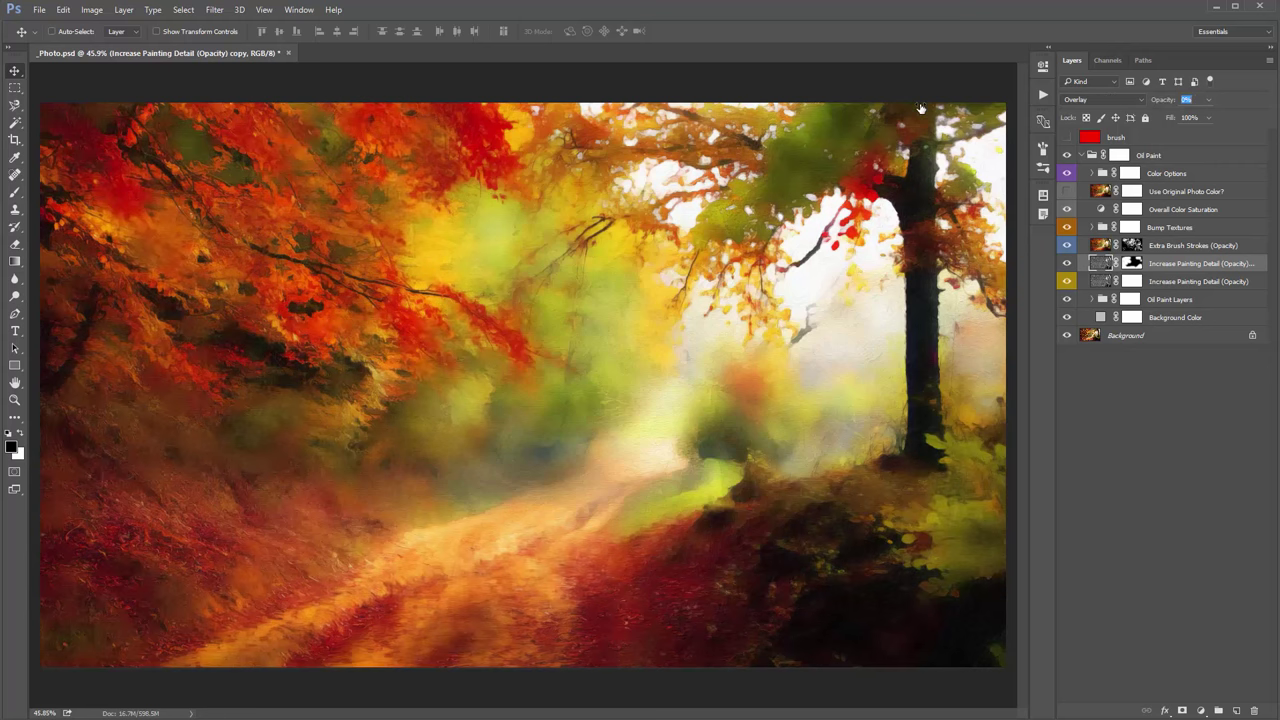
pyautogui.moveTo(920, 108); pyautogui.dragTo(946, 109)
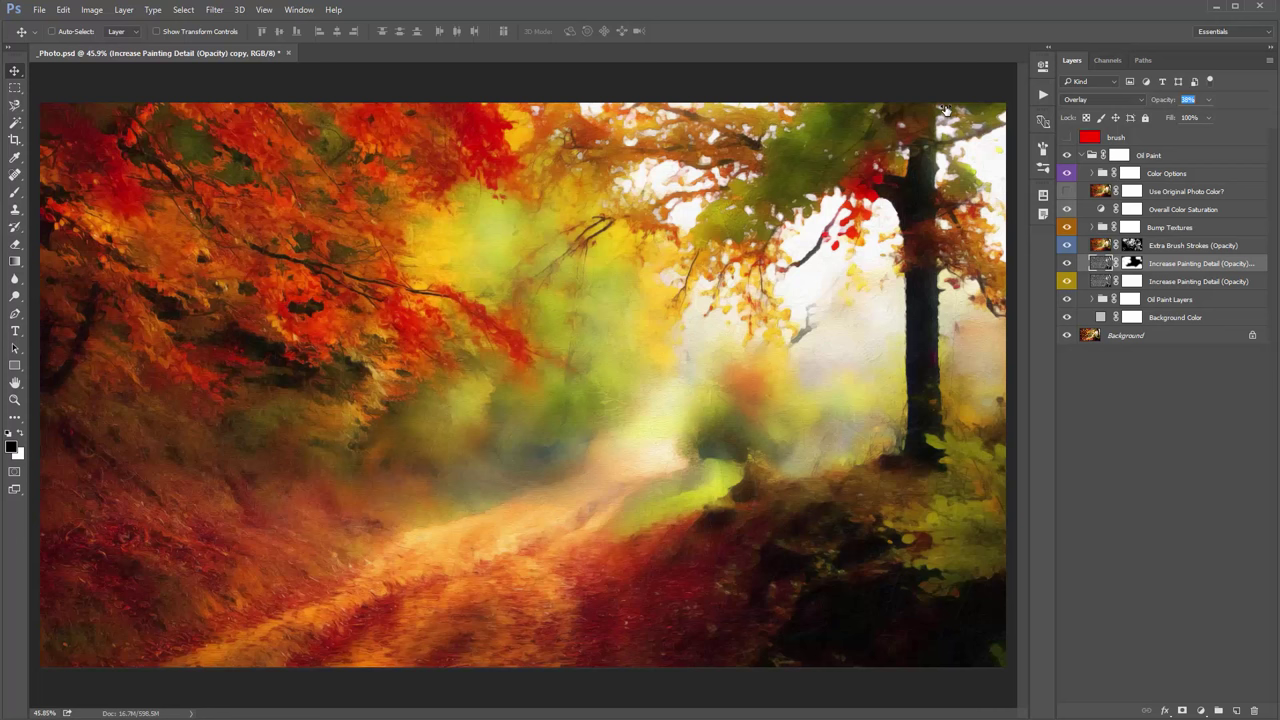
pyautogui.click(1180, 284)
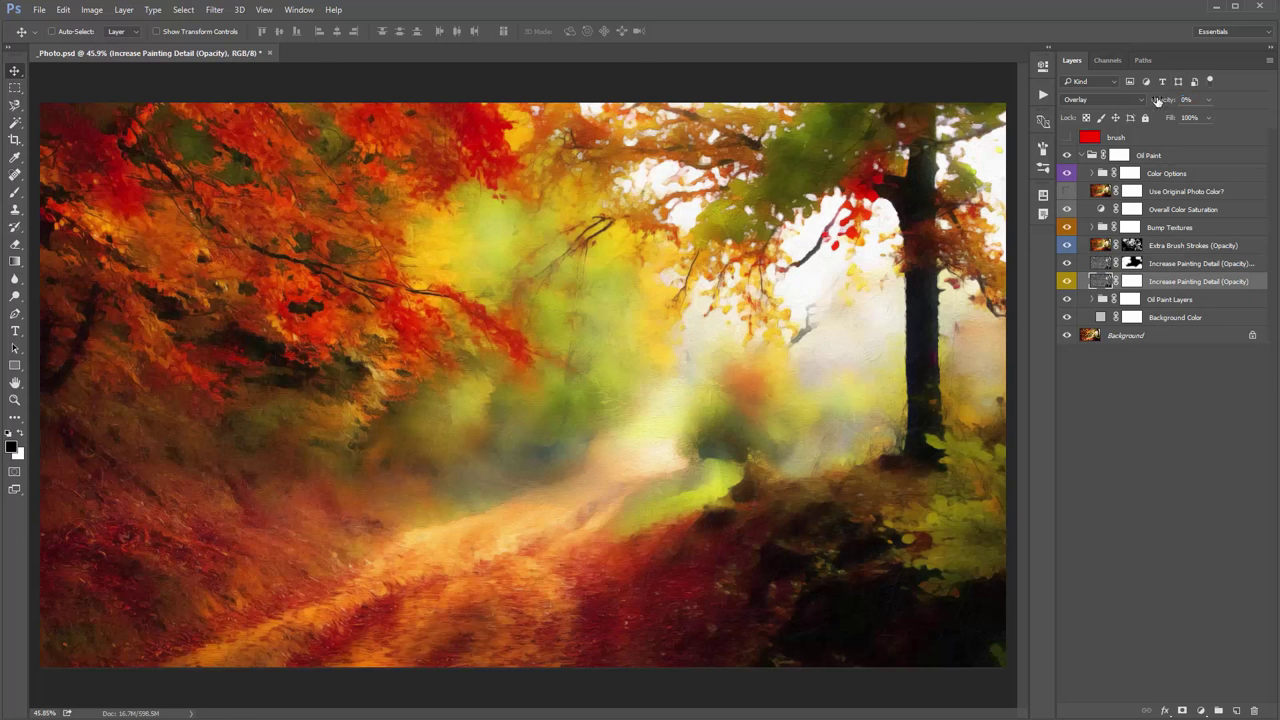
pyautogui.moveTo(1157, 100); pyautogui.dragTo(1162, 104)
pyautogui.click(1155, 260)
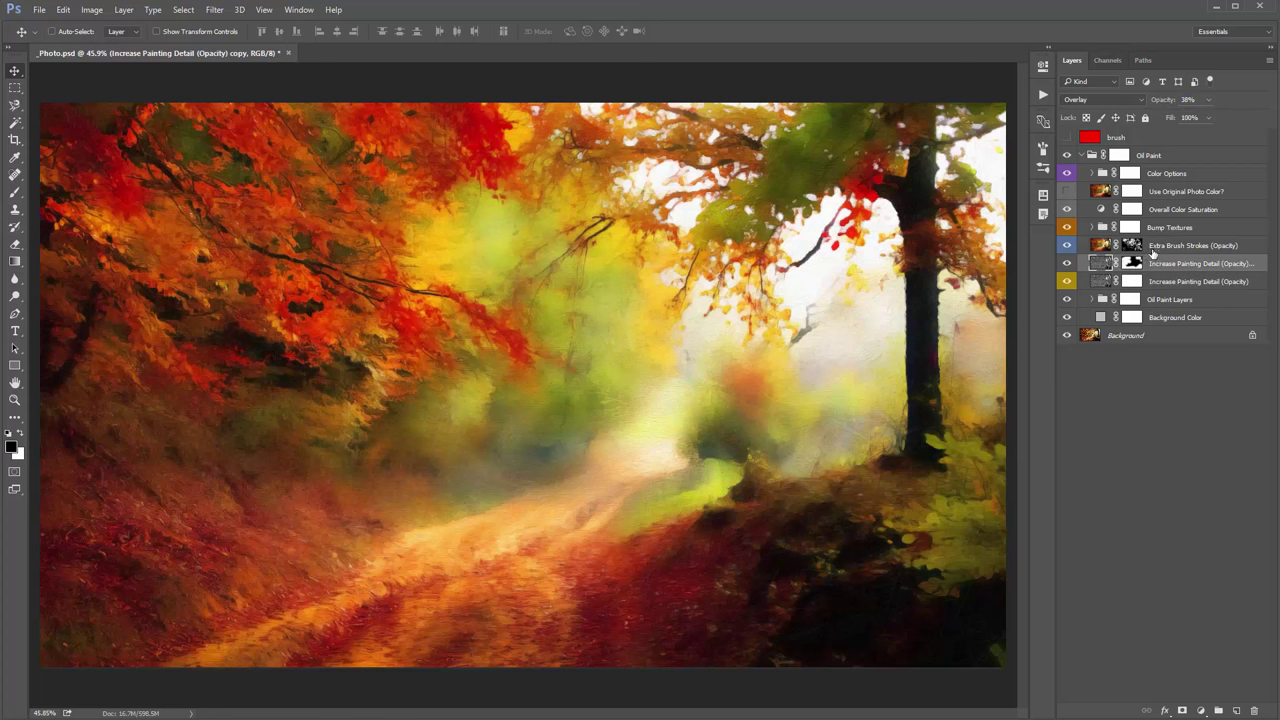
# Expand the Color Options group, show Color Option 3, and set its opacity to 56%
pyautogui.click(1172, 180)
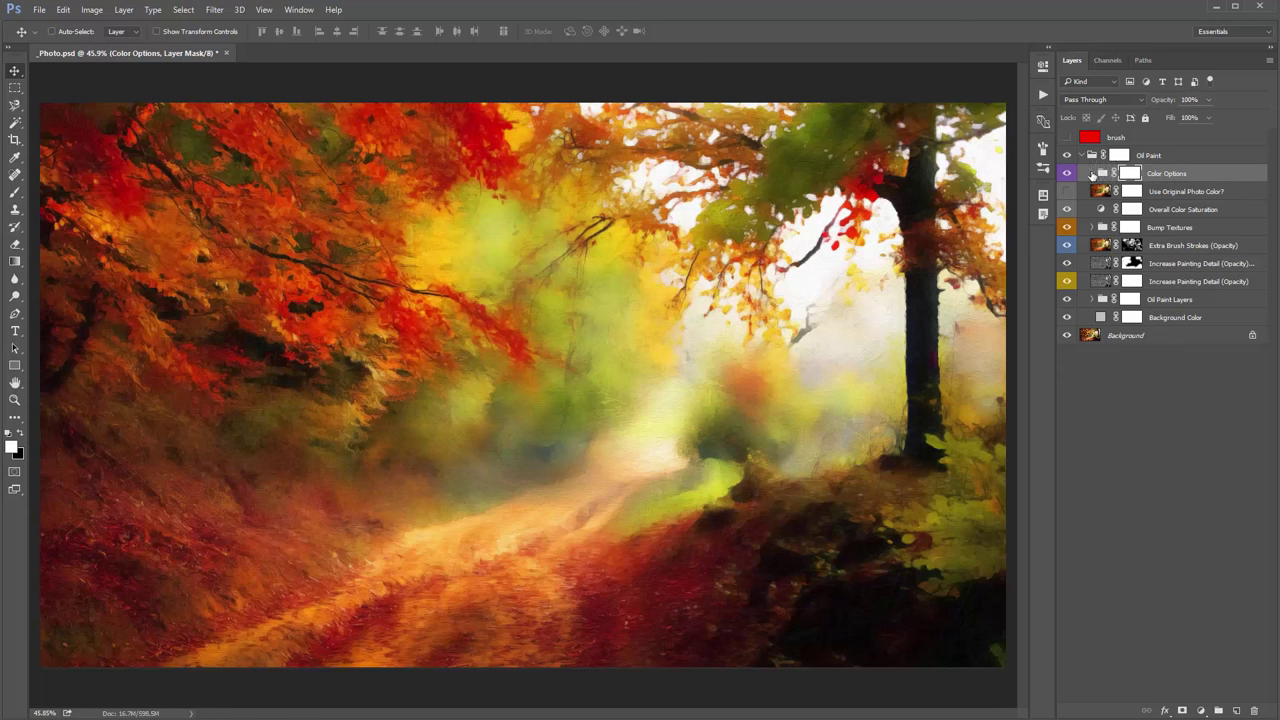
pyautogui.click(1093, 174)
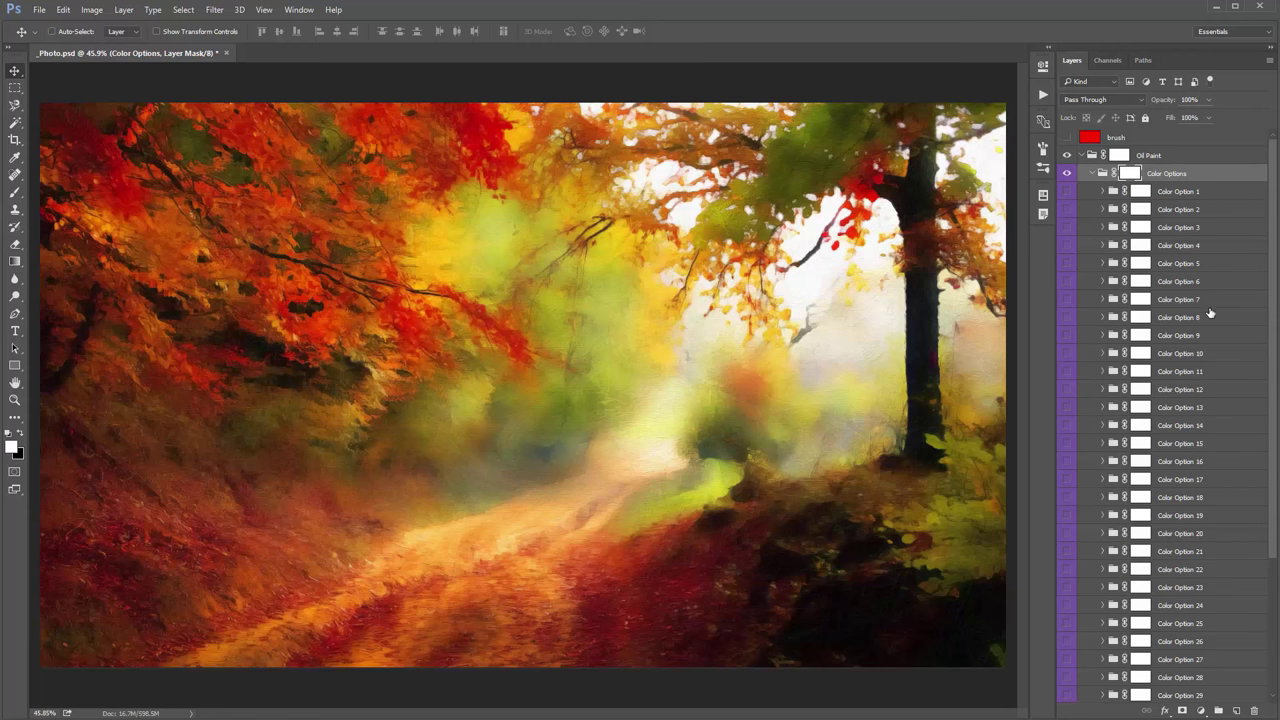
pyautogui.scroll(-3, 1210, 315)
pyautogui.scroll(3, 1205, 530)
pyautogui.click(1067, 229)
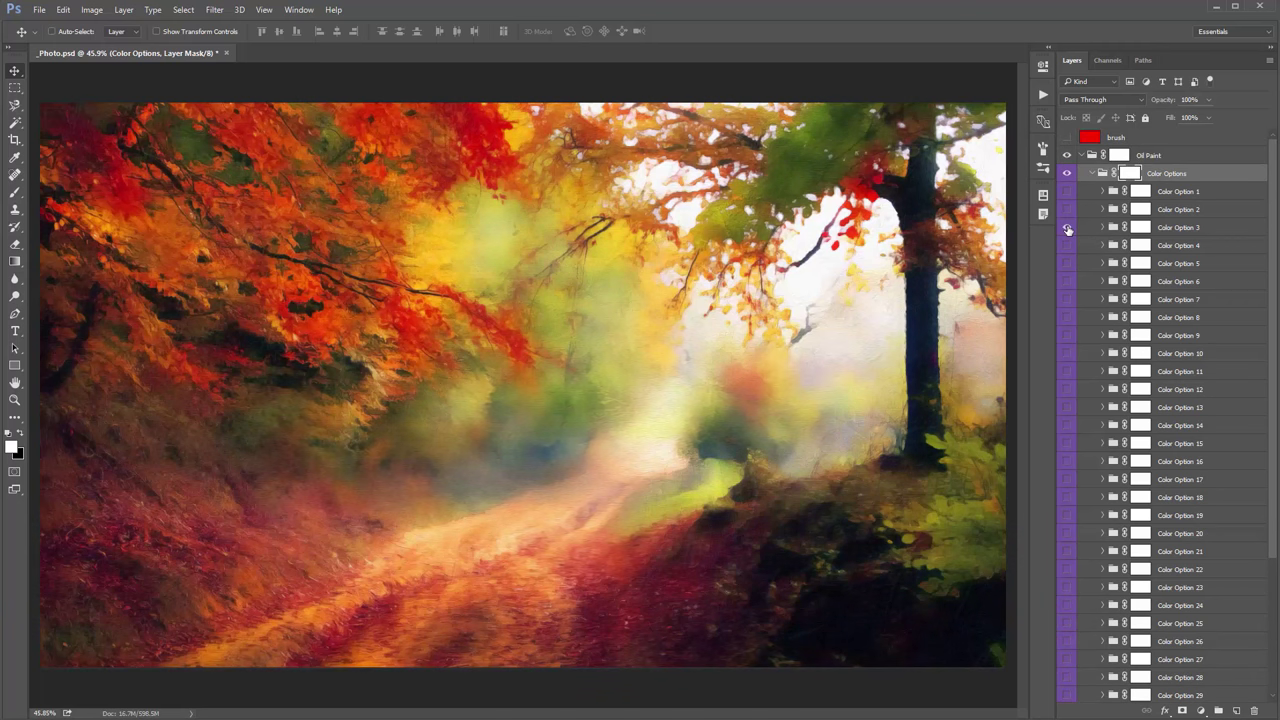
pyautogui.click(1195, 230)
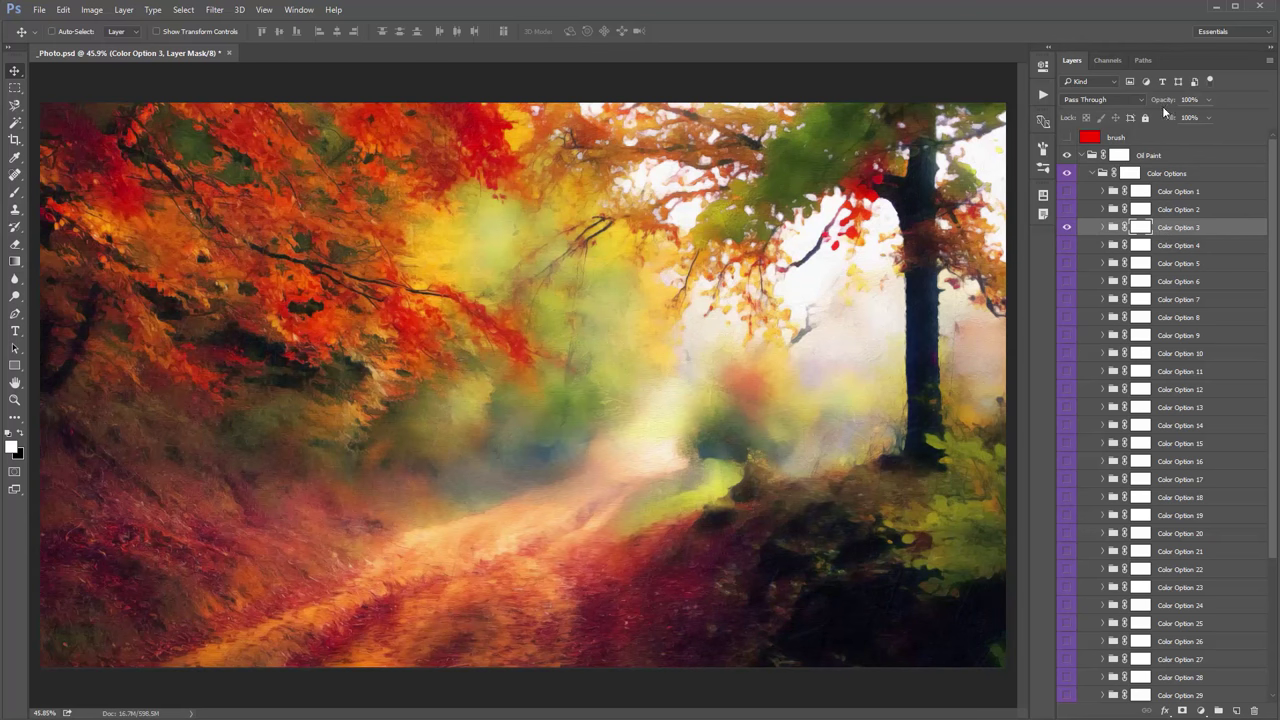
pyautogui.press('5')
pyautogui.press('6')
# Show Color Option 5 at 63% opacity and collapse the Color Options group
pyautogui.click(1066, 265)
pyautogui.click(1220, 266)
pyautogui.click(1188, 99)
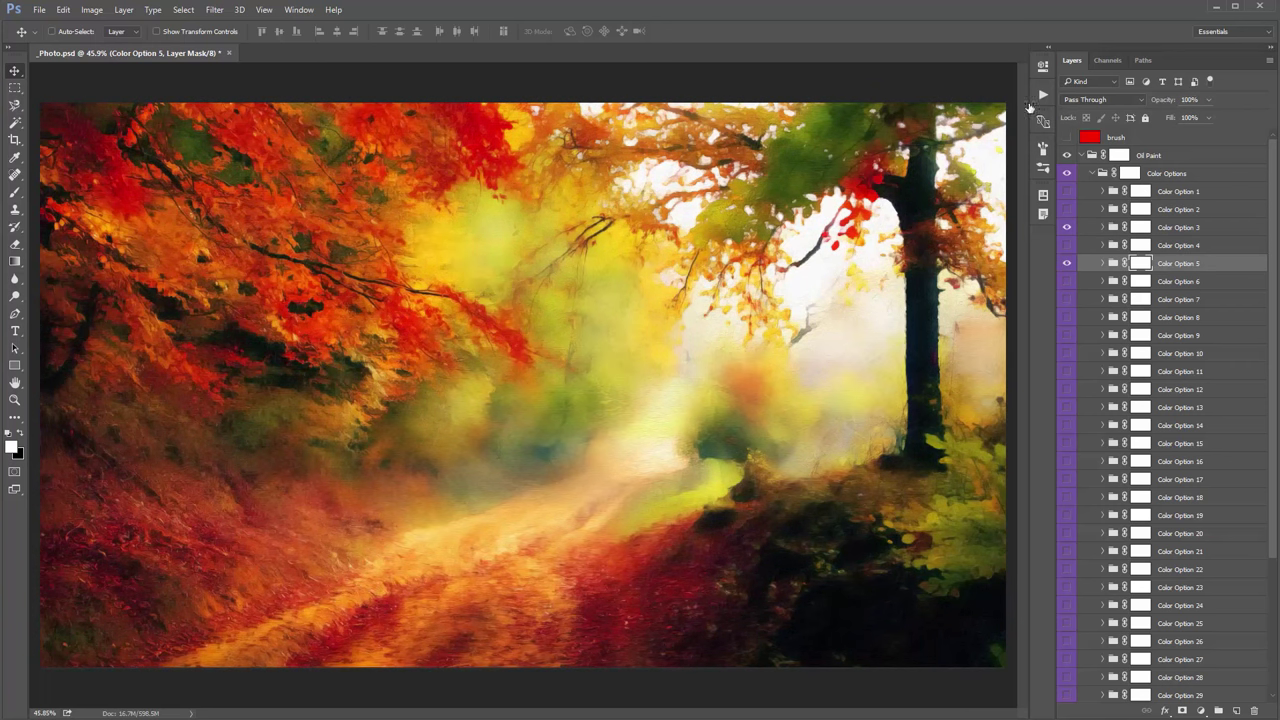
pyautogui.write('63')
pyautogui.press('Return')
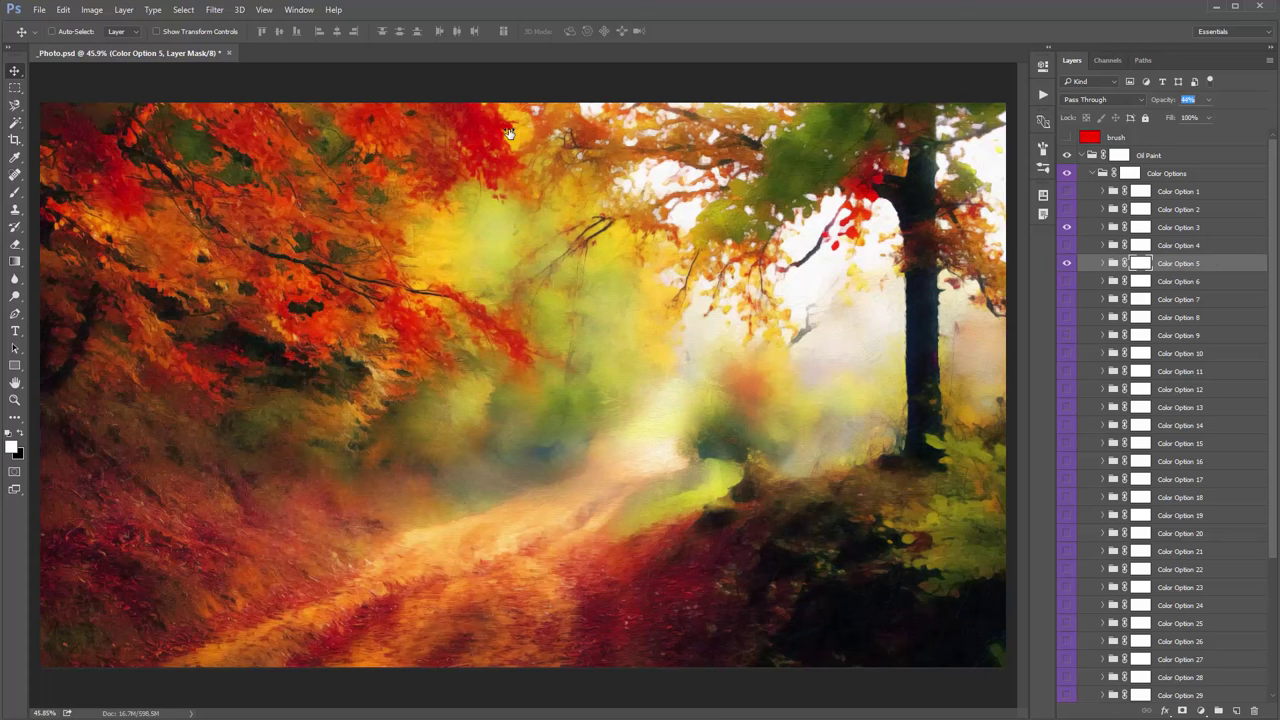
pyautogui.click(1094, 174)
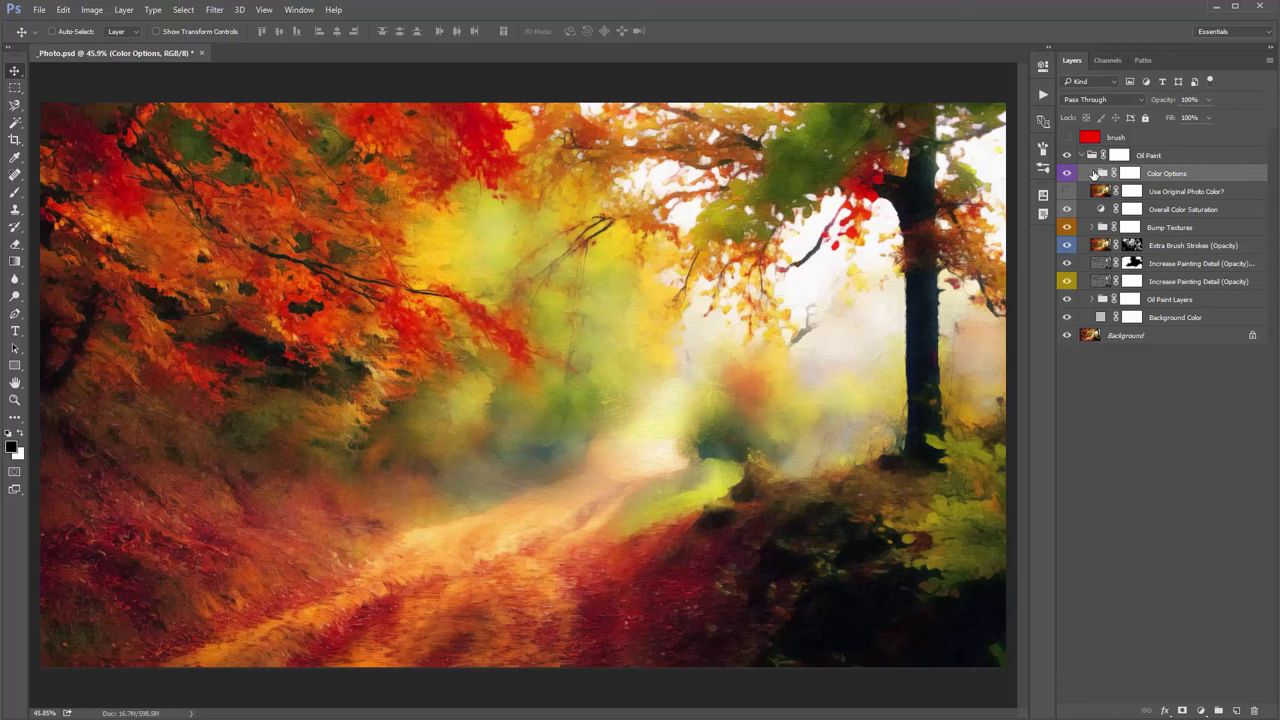
# Toggle the visibility of the Use Original Photo Color? layer to compare the colors, leaving the layer hidden
pyautogui.click(1172, 192)
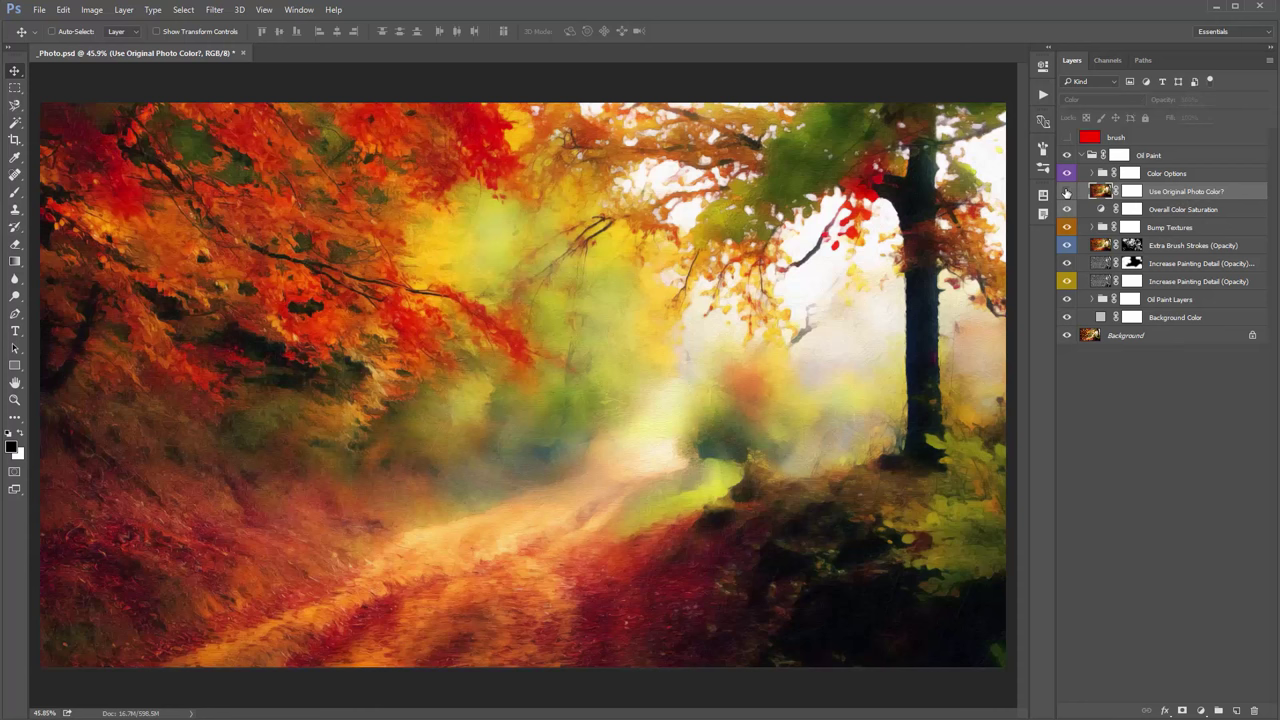
pyautogui.click(1066, 192)
pyautogui.click(1066, 192)
pyautogui.click(1066, 192)
pyautogui.click(1066, 191)
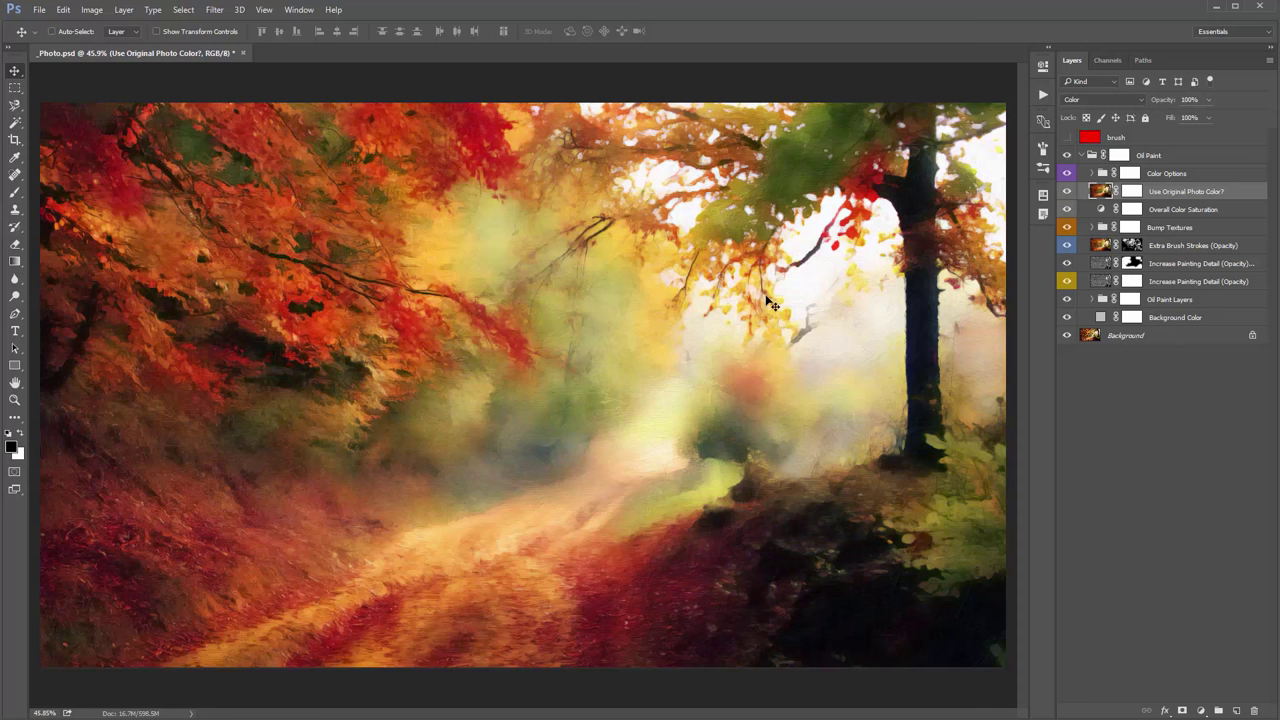
pyautogui.click(1067, 192)
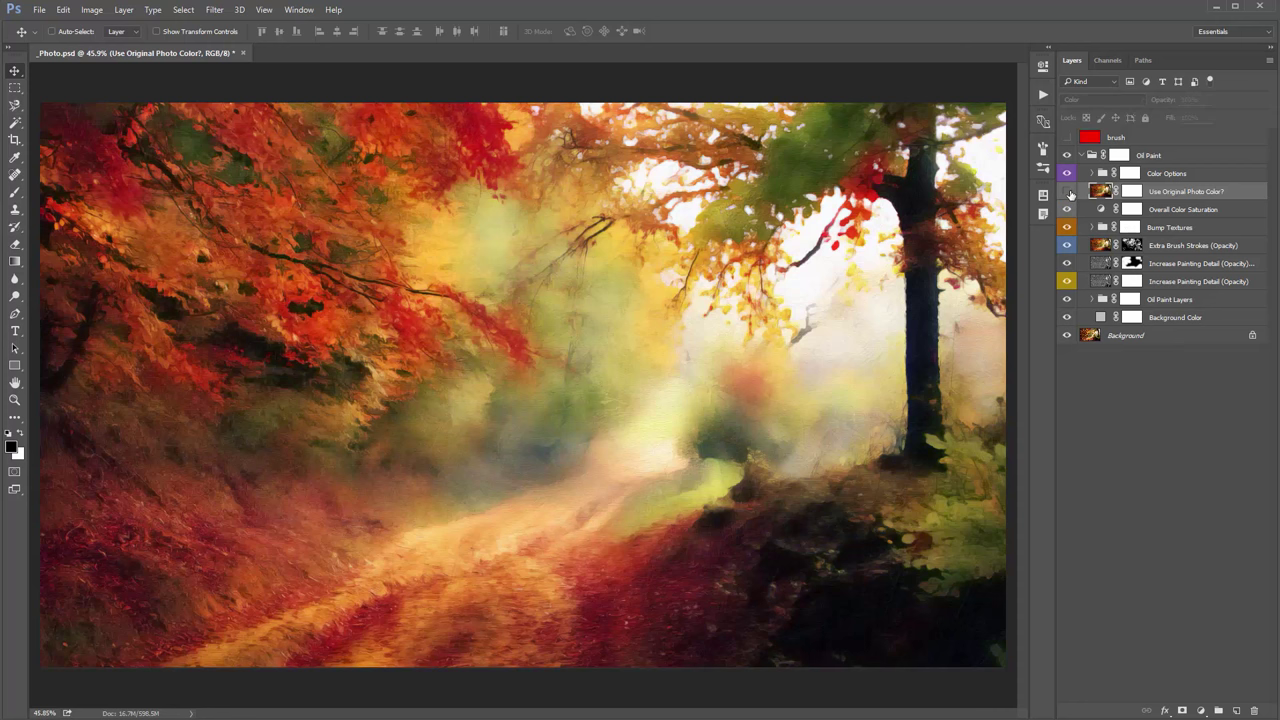
# Adjust the saturation of the Overall Color Saturation layer, trying values such as +30 and +3, and close its properties
pyautogui.click(1131, 209)
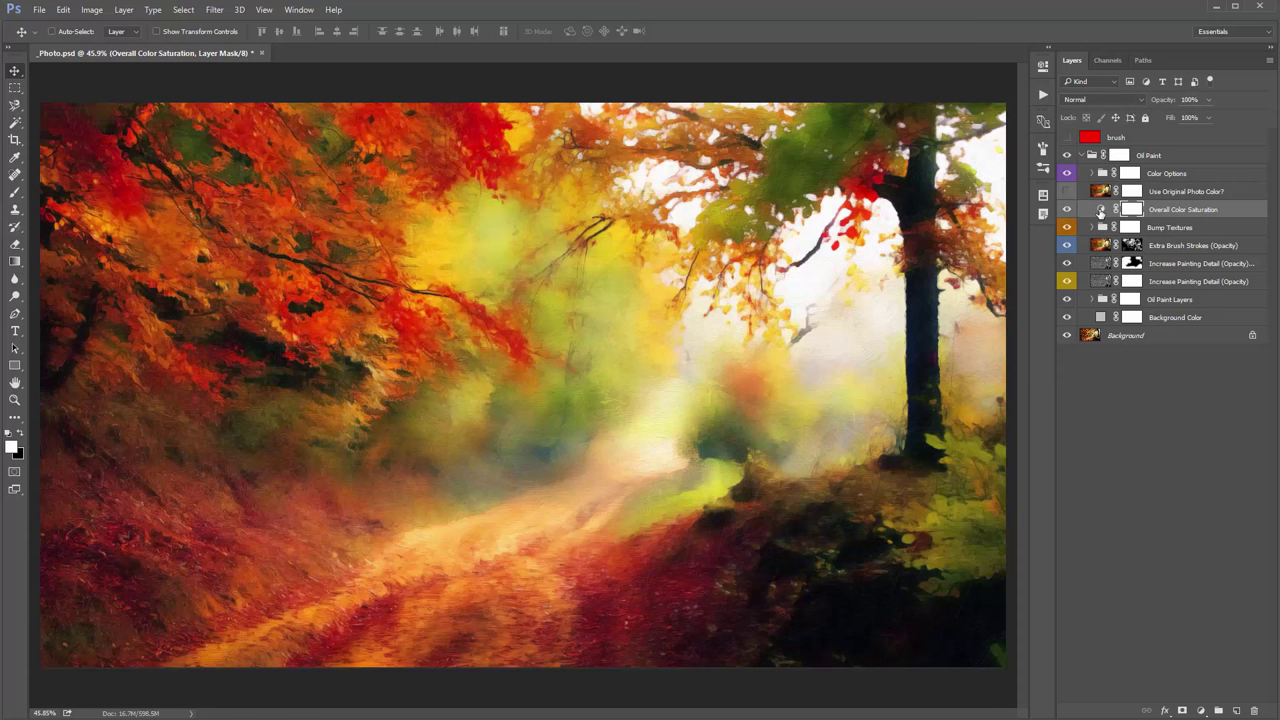
pyautogui.doubleClick(1100, 210)
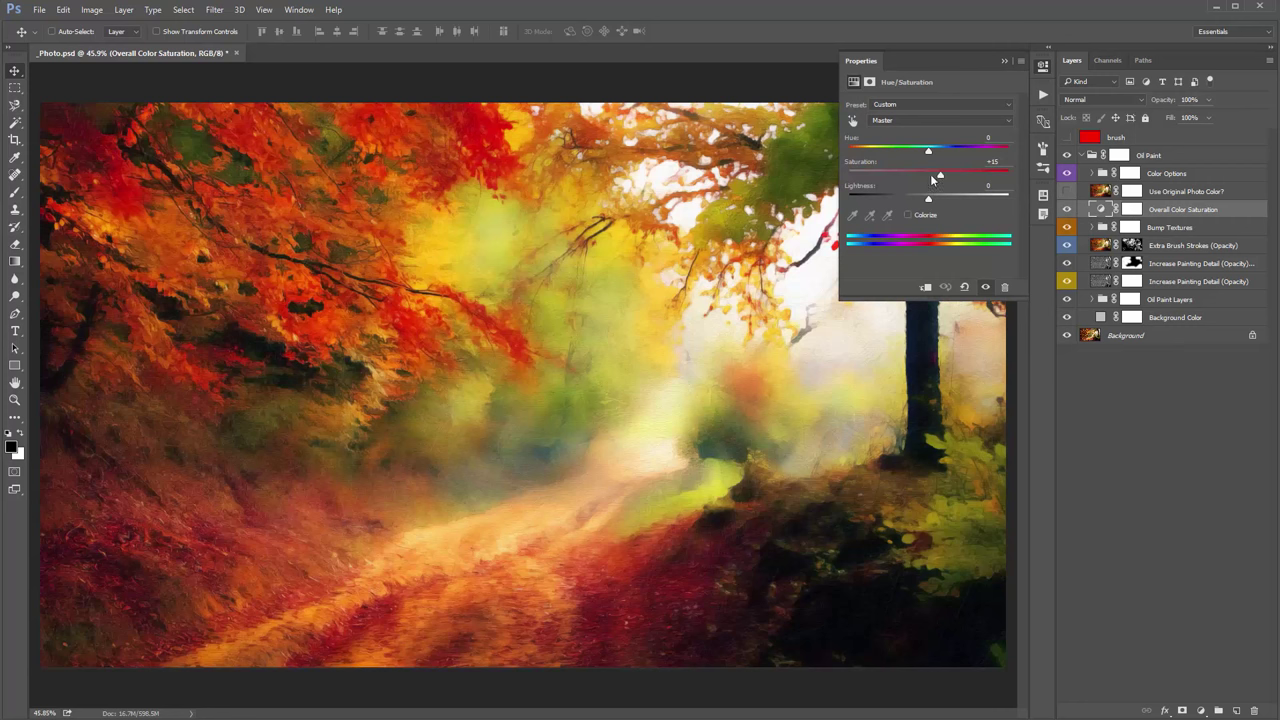
pyautogui.moveTo(924, 176); pyautogui.dragTo(908, 178)
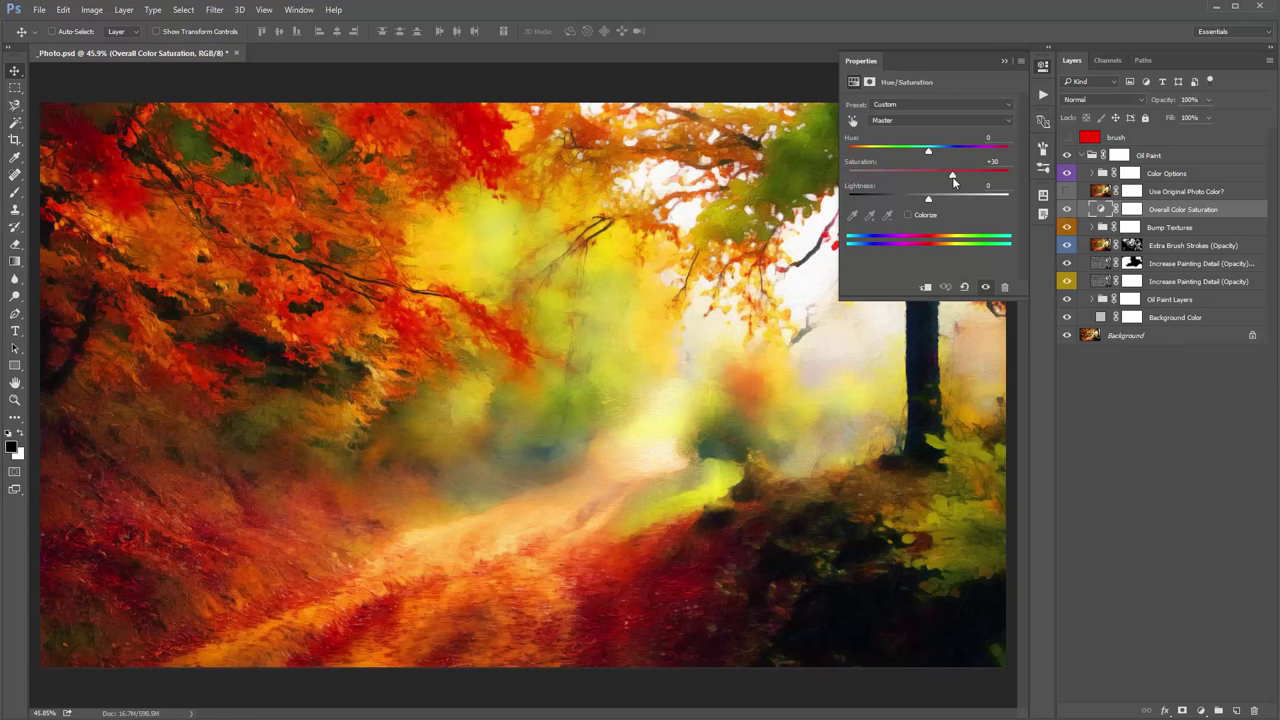
pyautogui.moveTo(944, 175); pyautogui.dragTo(926, 174)
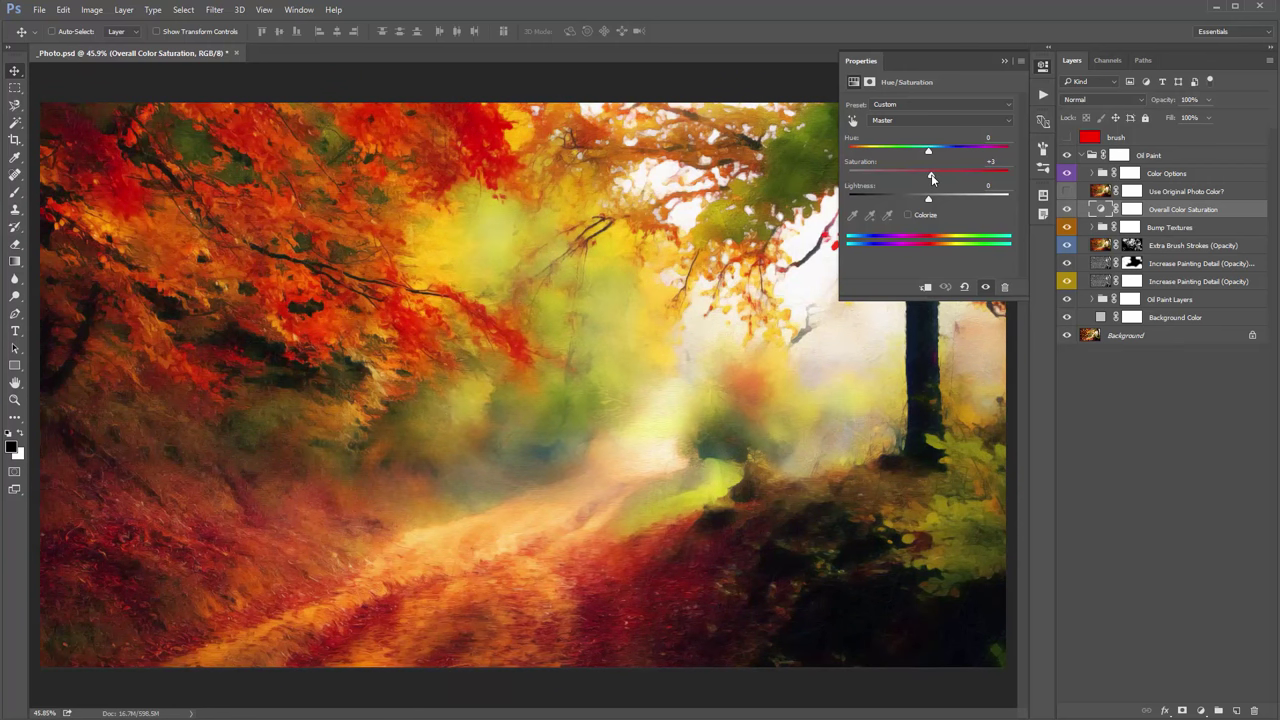
pyautogui.moveTo(931, 174); pyautogui.dragTo(937, 175)
pyautogui.click(1003, 61)
# Toggle the visibility of the Bump Textures group to compare the painting with and without its textures
pyautogui.click(1178, 229)
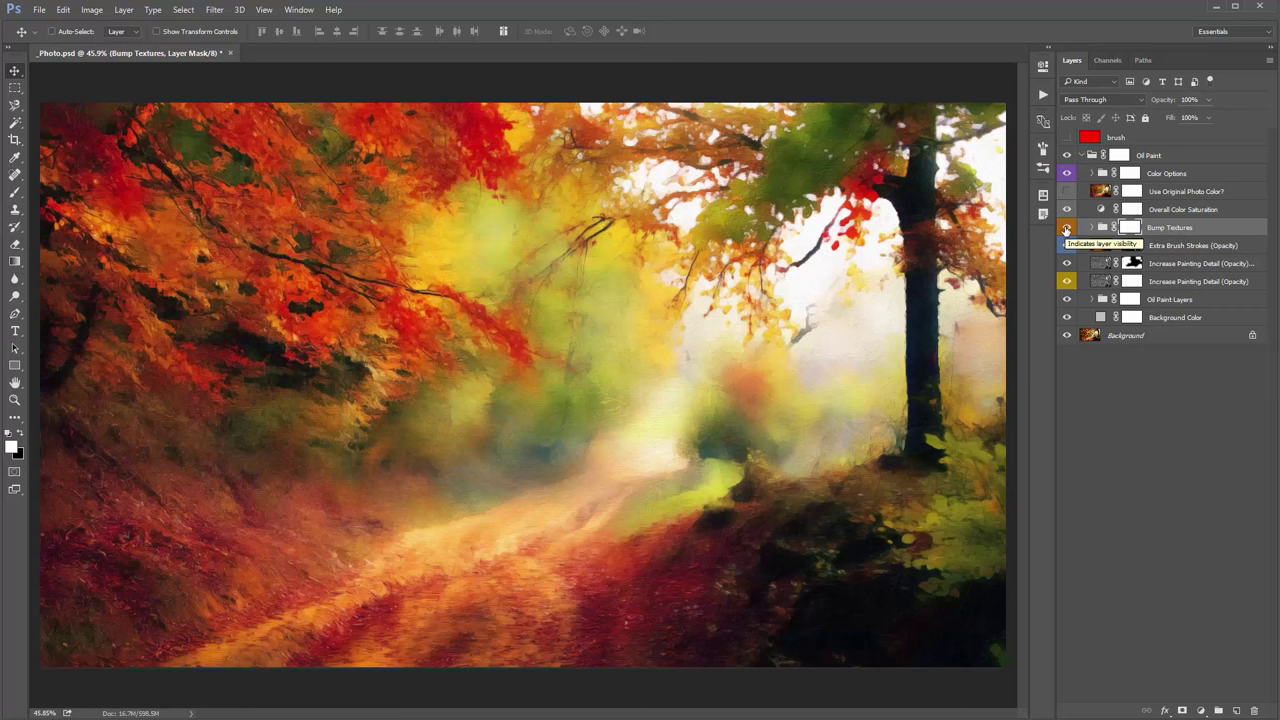
pyautogui.click(1066, 229)
pyautogui.click(1066, 229)
pyautogui.click(1066, 229)
pyautogui.click(1066, 229)
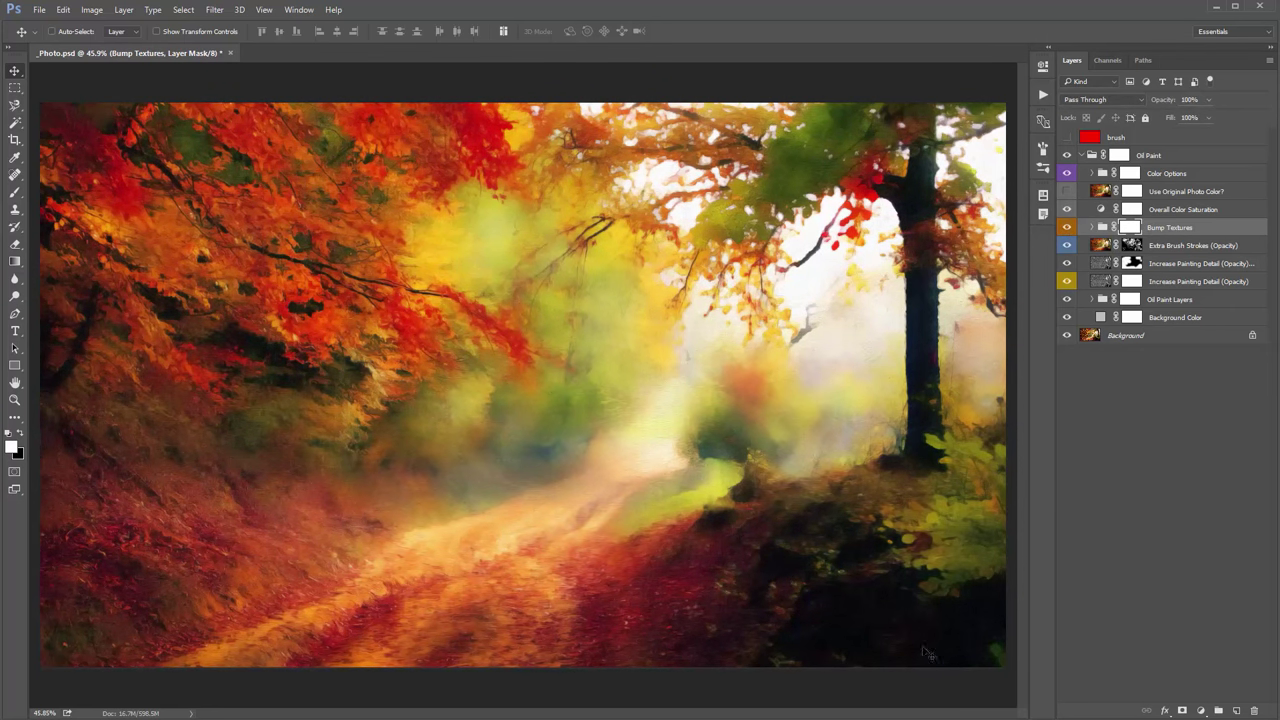
pyautogui.click(1067, 229)
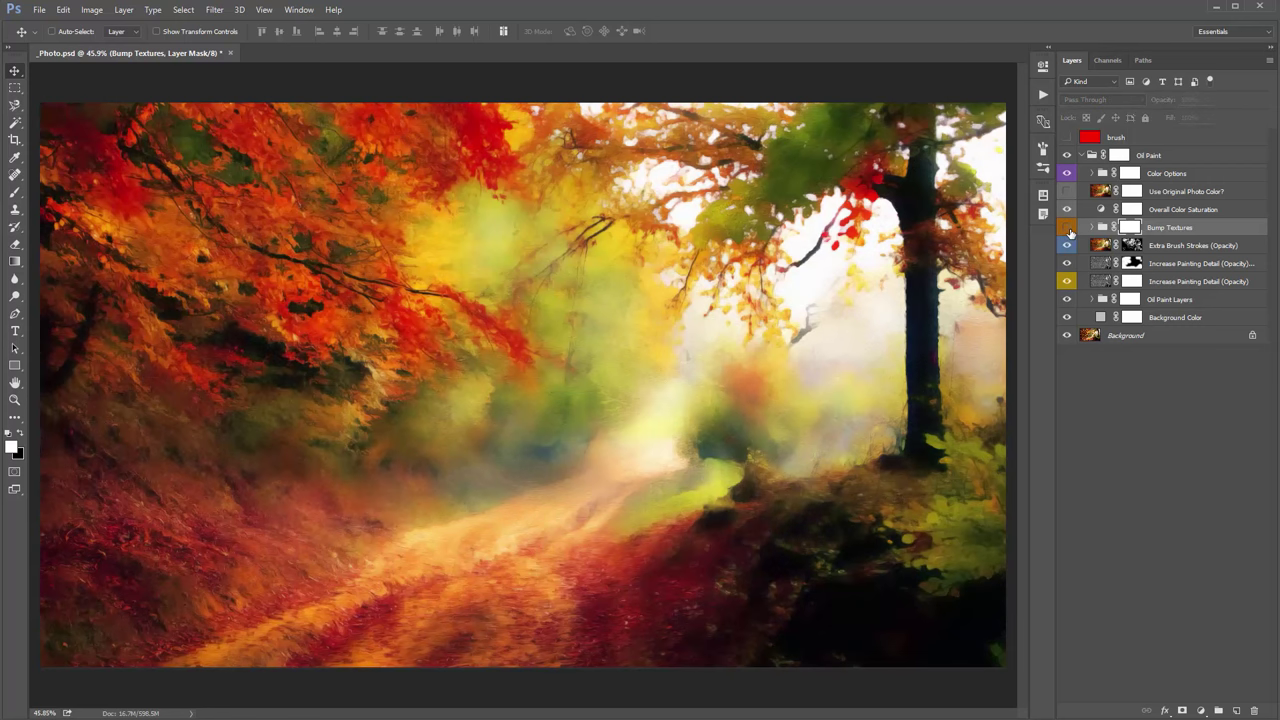
pyautogui.click(1067, 229)
pyautogui.click(1067, 229)
pyautogui.click(1067, 229)
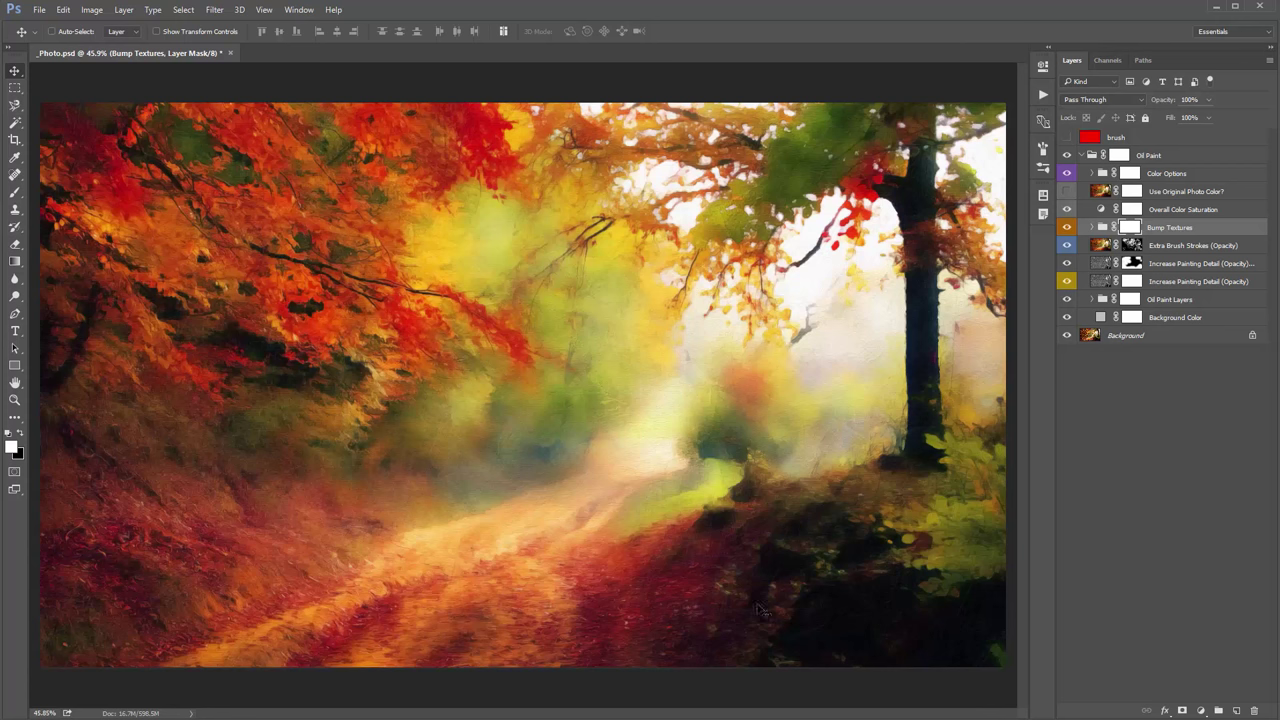
# Add a new layer in Normal mode above Extra Brush Strokes (Opacity) and fill it with black
pyautogui.click(1186, 250)
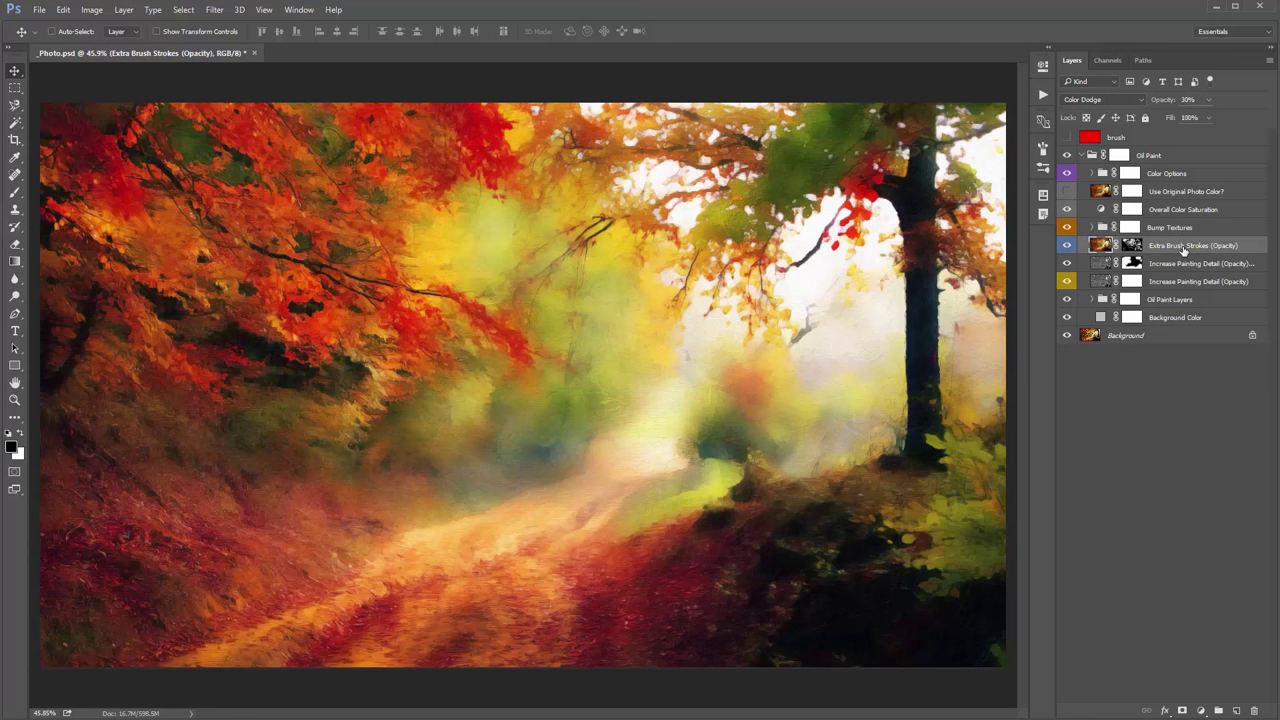
pyautogui.hotkey('ctrl', 'shift', 'n')
pyautogui.press('Return')
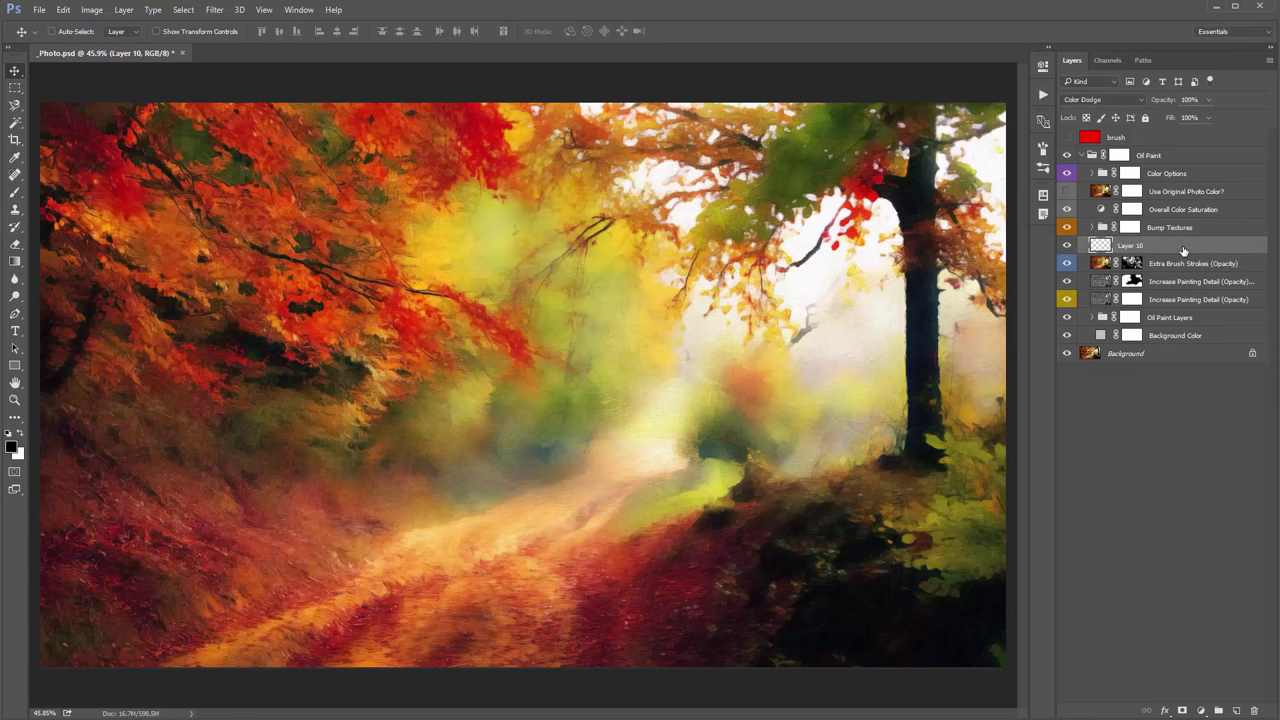
pyautogui.hotkey('alt', 'BackSpace')
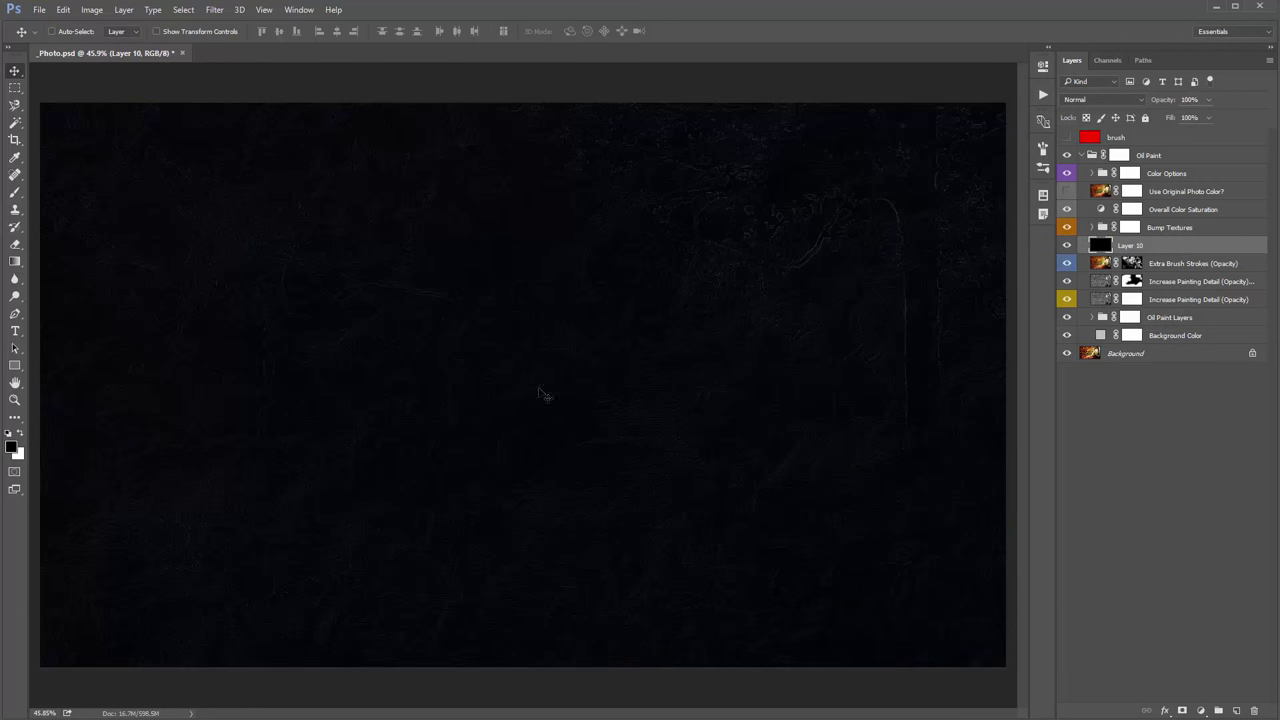
# Hide the Color Options group and toggle the black layer to compare the isolated bump textures with the painting
pyautogui.click(1131, 174)
pyautogui.press('x')
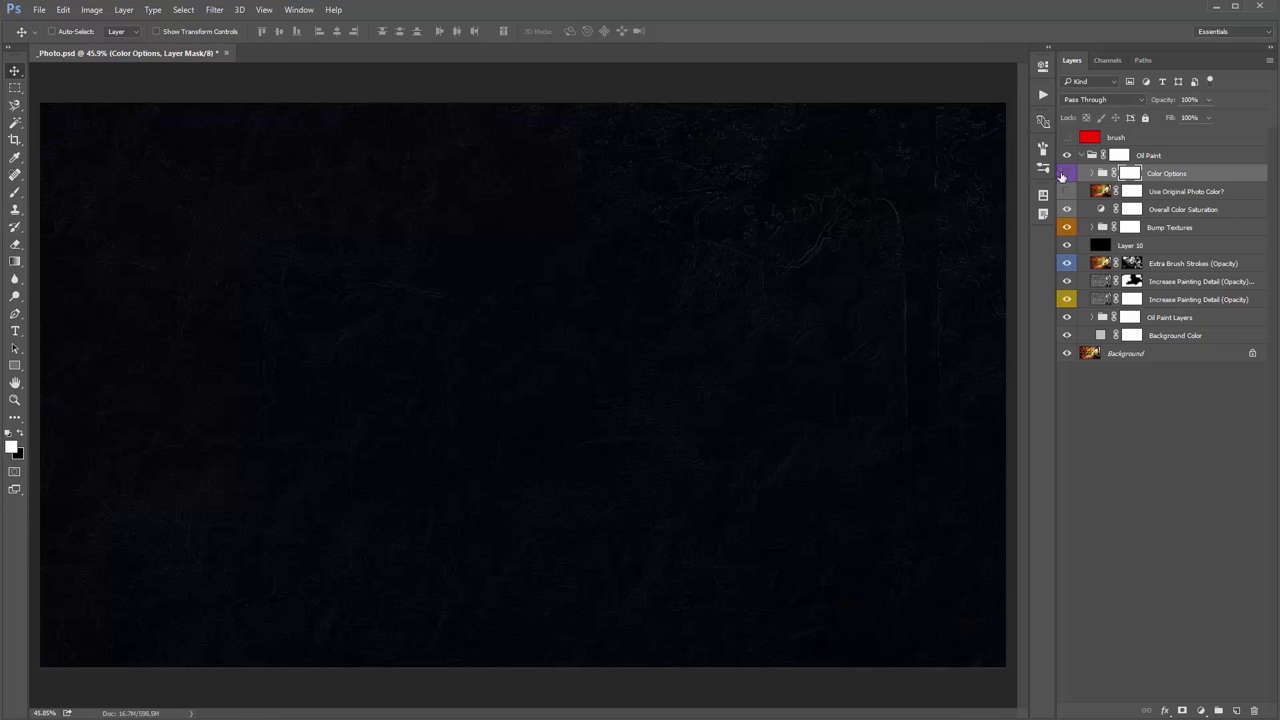
pyautogui.click(1065, 174)
pyautogui.click(1162, 229)
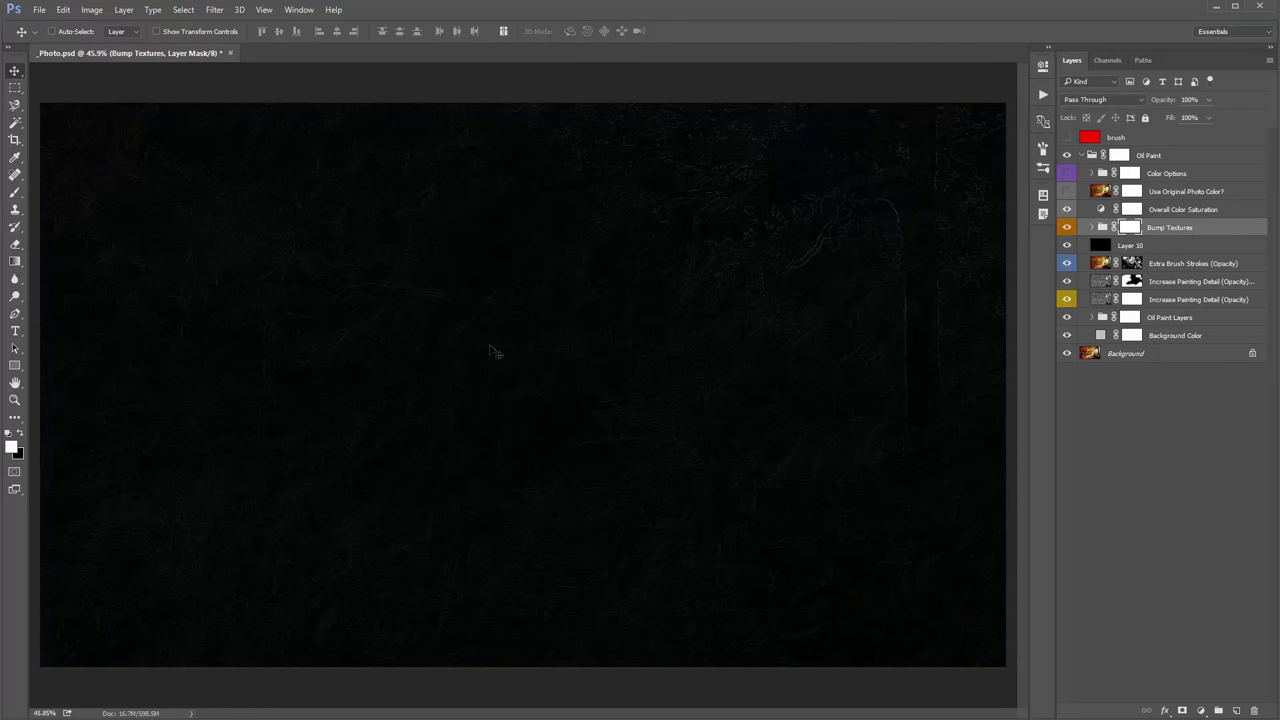
pyautogui.click(1066, 246)
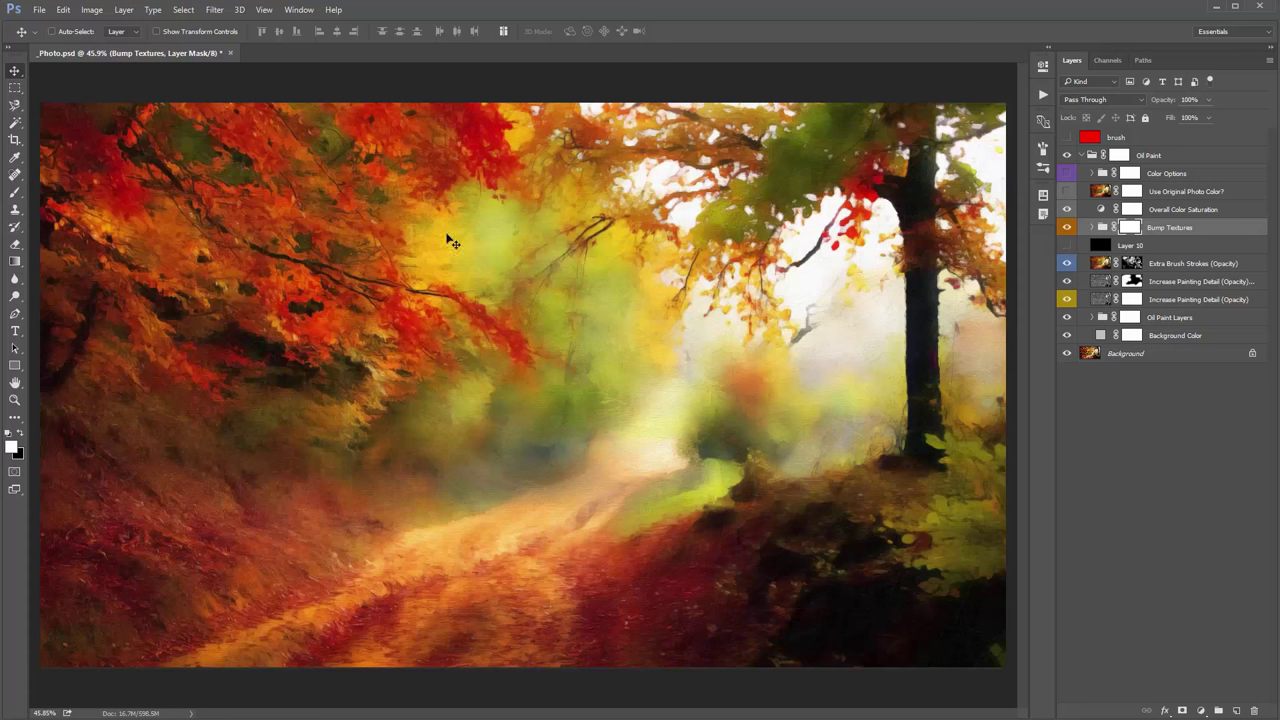
pyautogui.click(1066, 245)
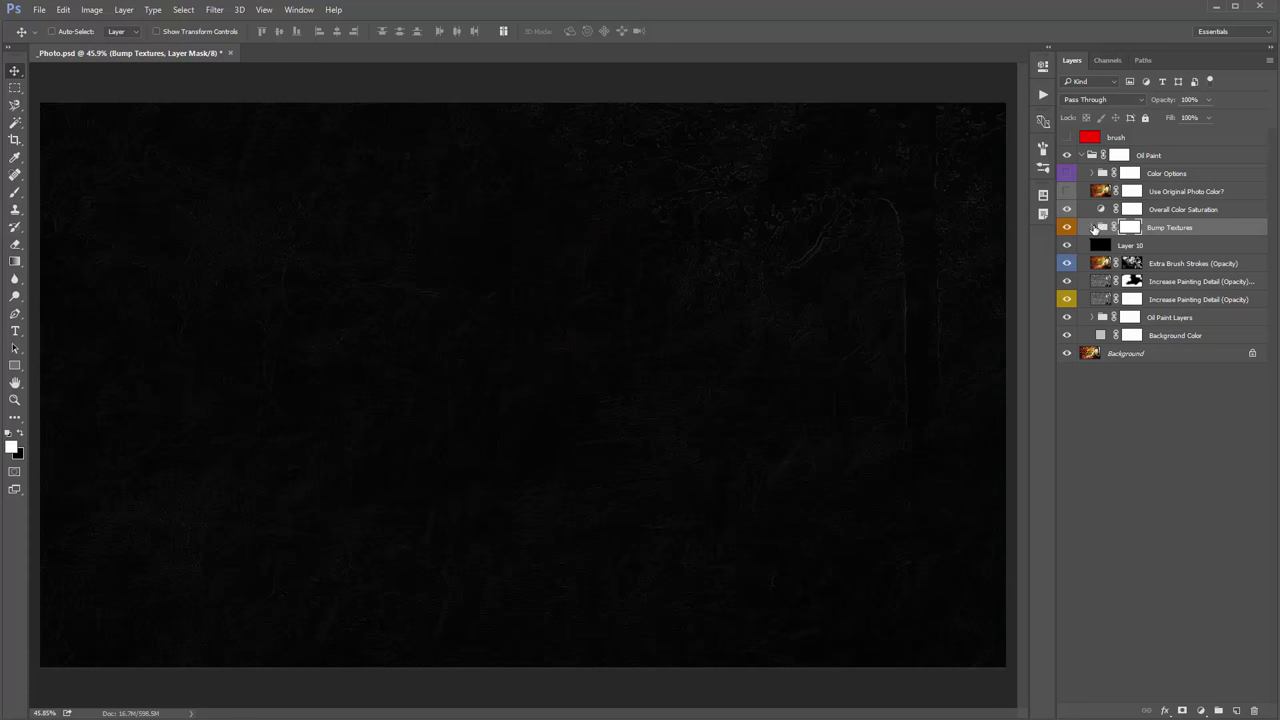
# Expand the Bump Textures group and hide all its layers except Overall Sharpening (Opacity)
pyautogui.click(1093, 229)
pyautogui.click(1202, 246)
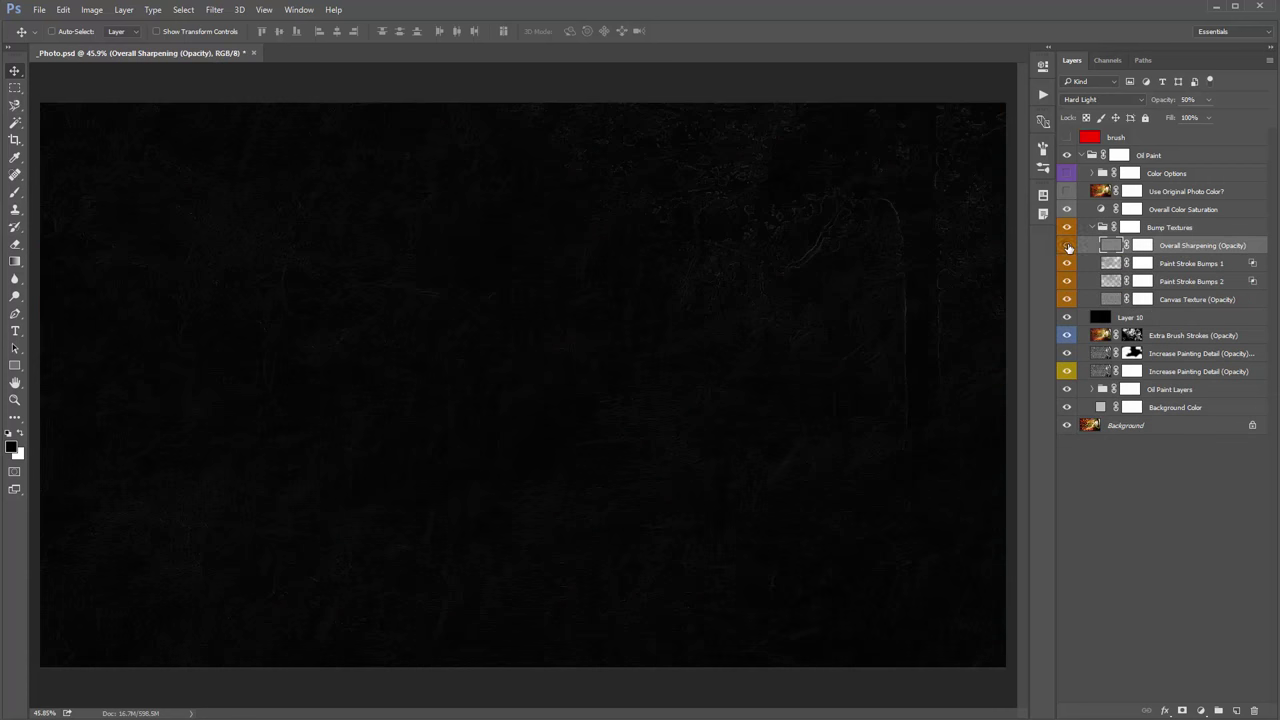
pyautogui.moveTo(1067, 246); pyautogui.dragTo(1067, 302)
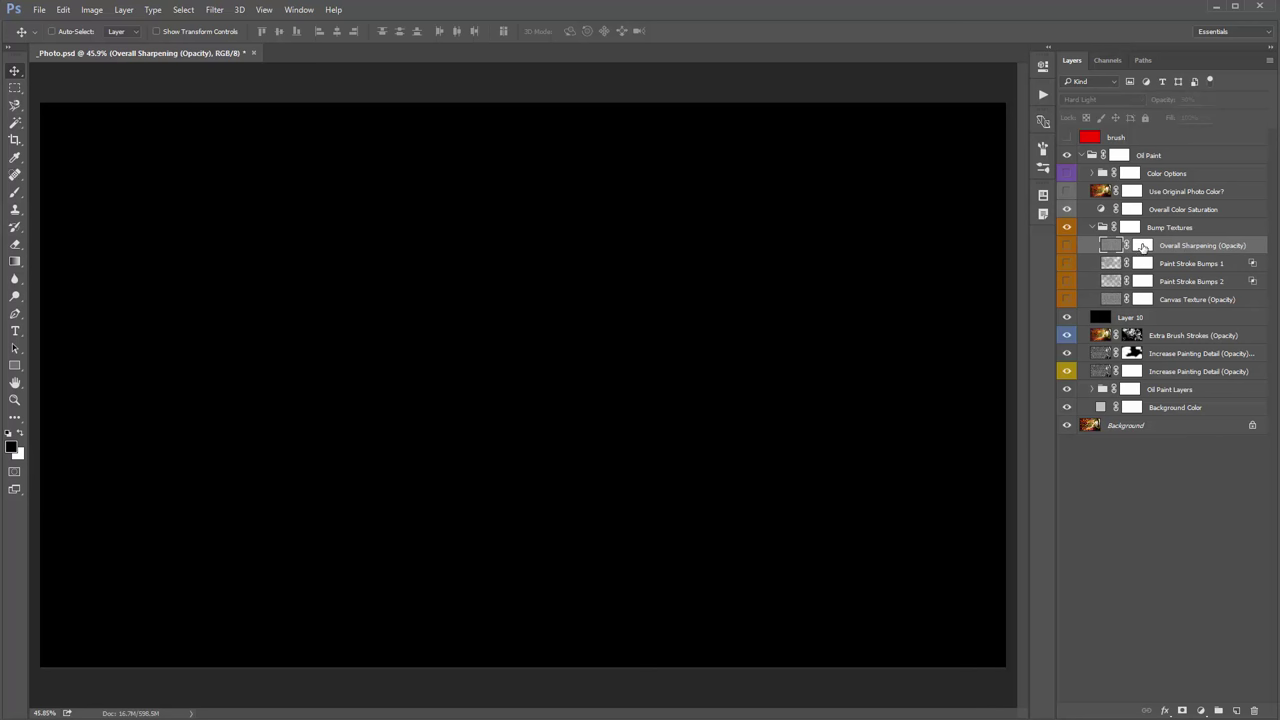
pyautogui.click(1068, 246)
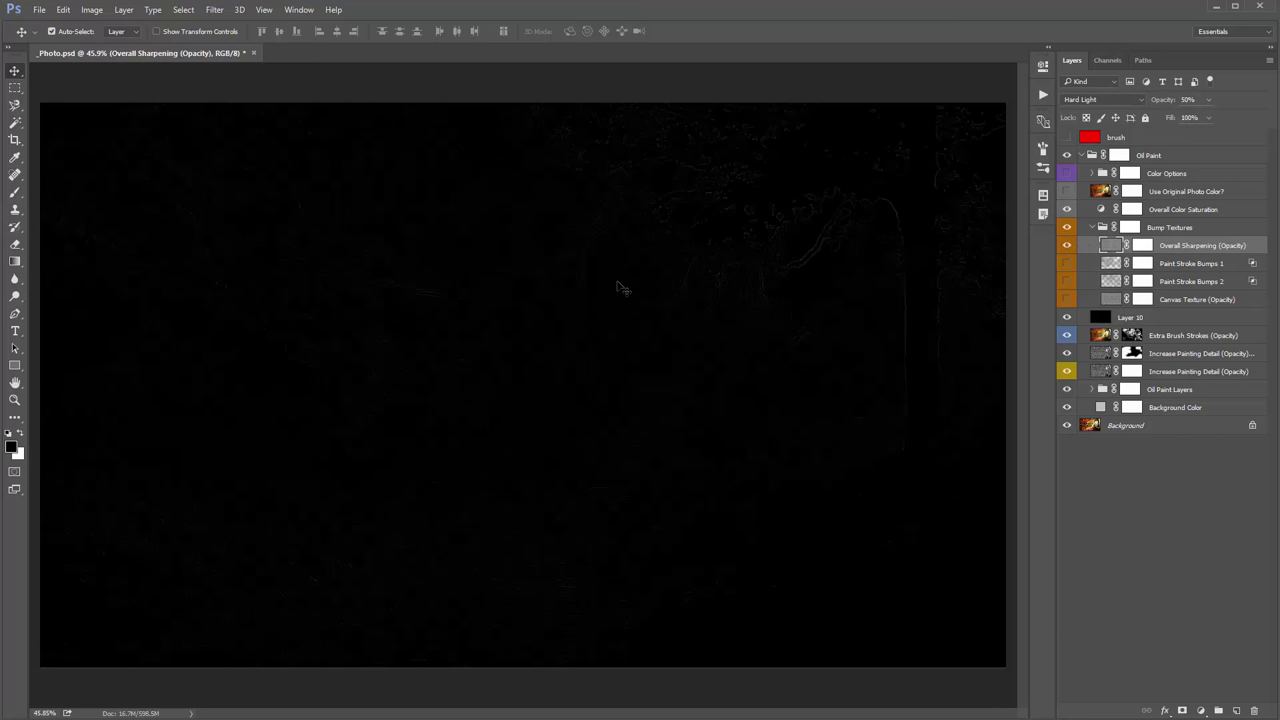
pyautogui.hotkey('ctrl', '0')
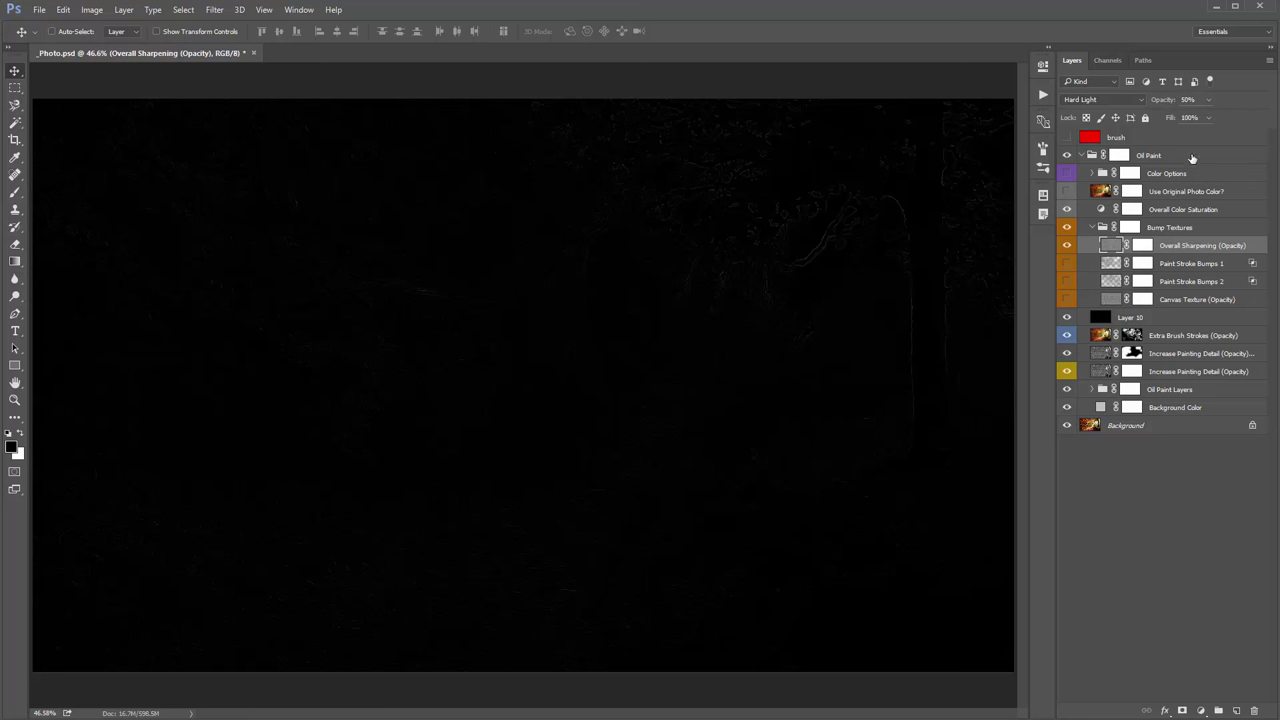
# Hide Overall Sharpening (Opacity) and show the Paint Stroke Bumps 1 and 2 layers over the black layer
pyautogui.click(1066, 245)
pyautogui.click(1190, 263)
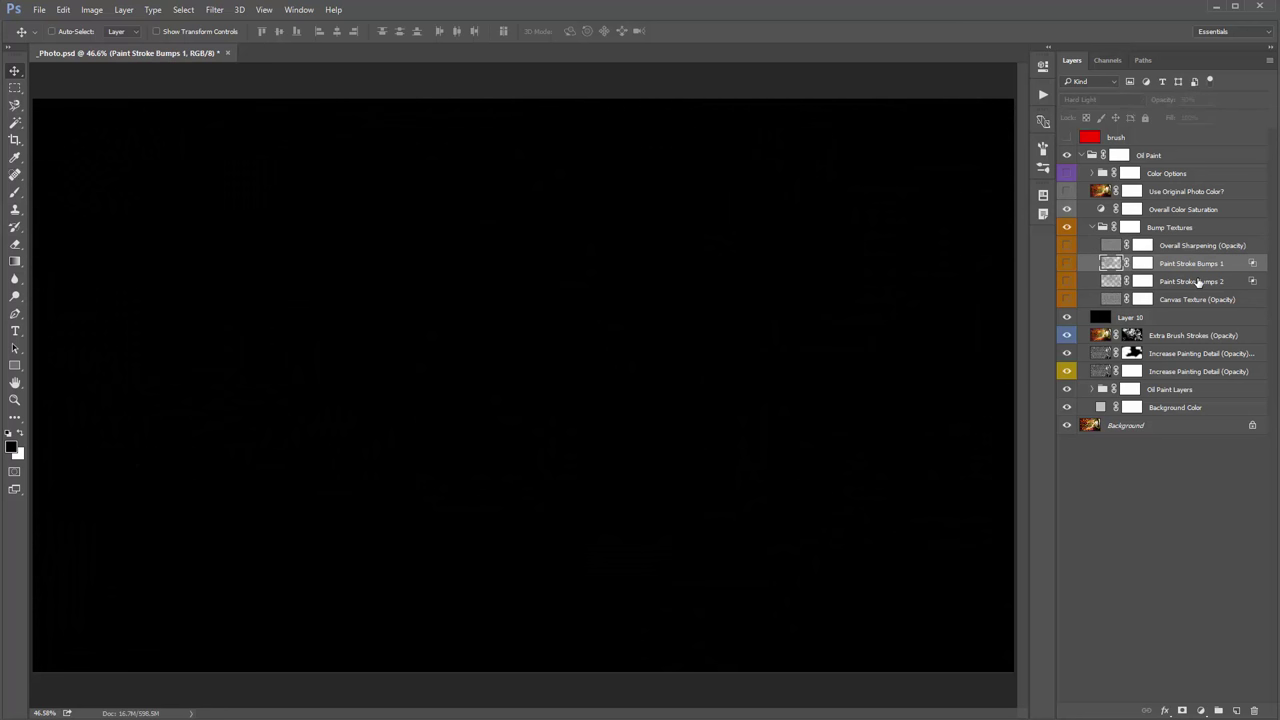
pyautogui.keyDown('shift'); pyautogui.click(1178, 281); pyautogui.keyUp('shift')
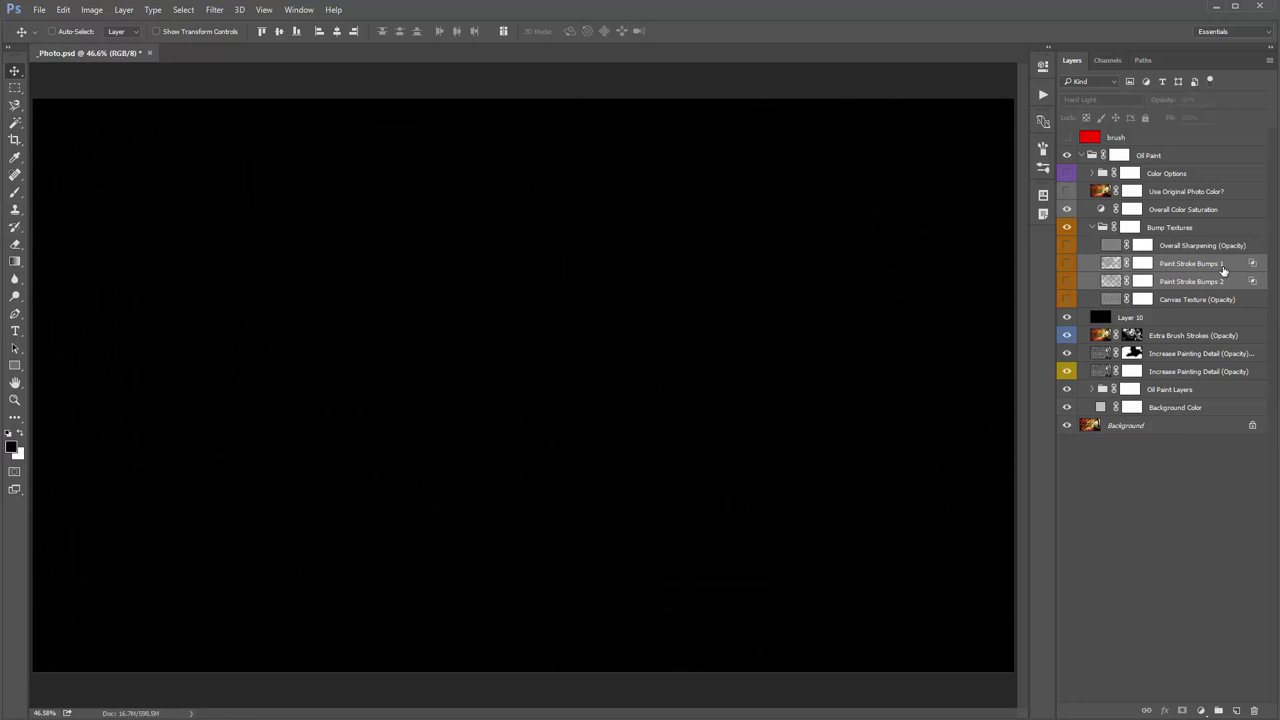
pyautogui.moveTo(1066, 263); pyautogui.dragTo(1067, 283)
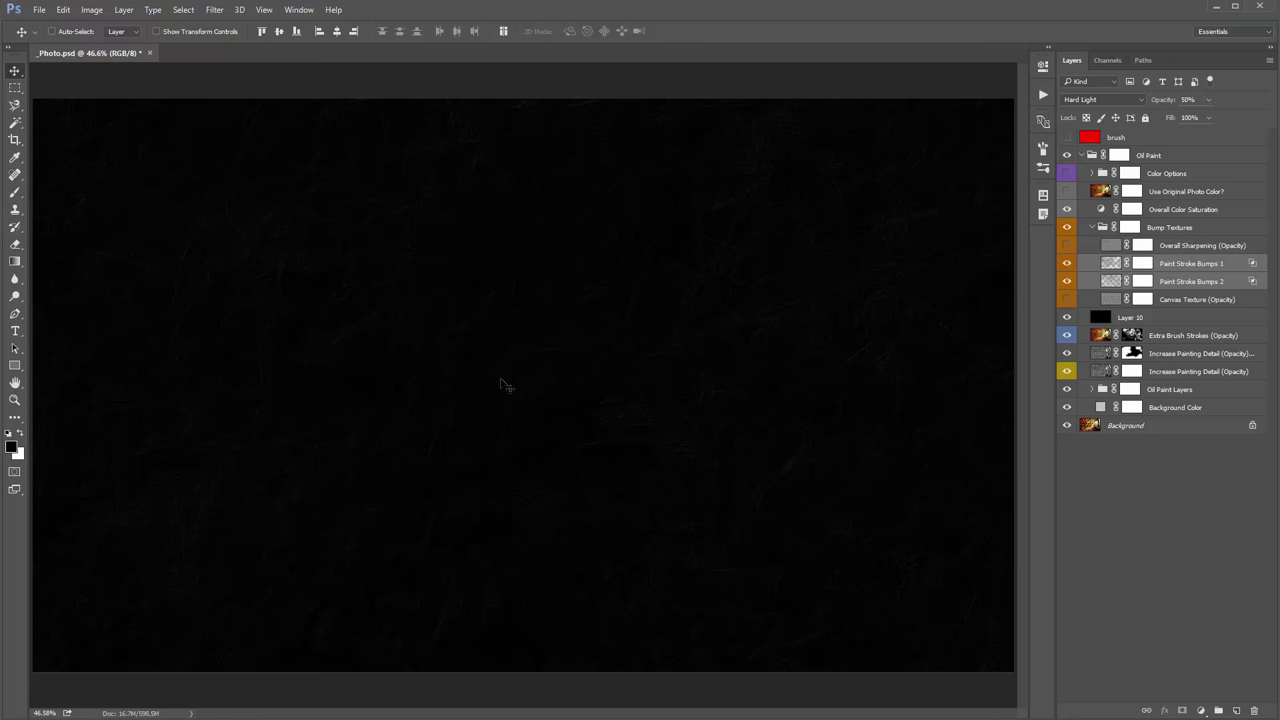
# Hide the black layer, toggle both Paint Stroke Bumps layers to compare their effect on the painting, and show the black layer again
pyautogui.click(1067, 318)
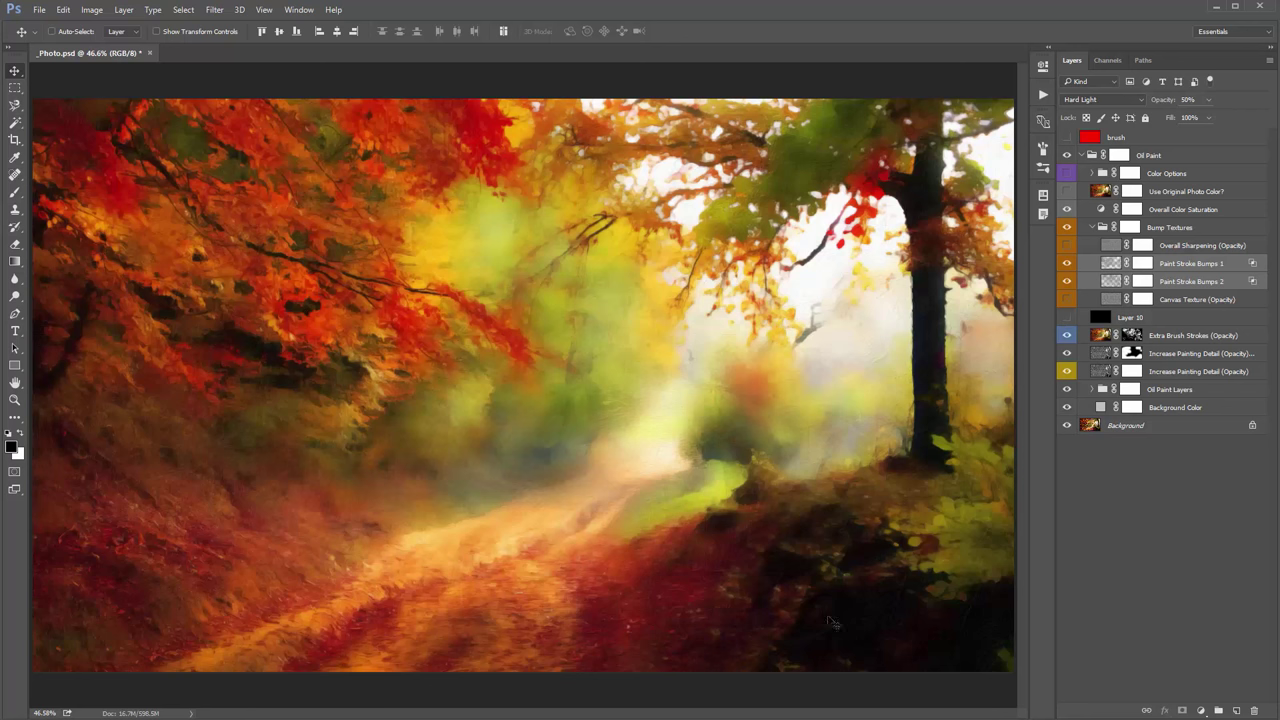
pyautogui.moveTo(1066, 263); pyautogui.dragTo(1067, 281)
pyautogui.click(1067, 263)
pyautogui.click(1067, 281)
pyautogui.click(1067, 318)
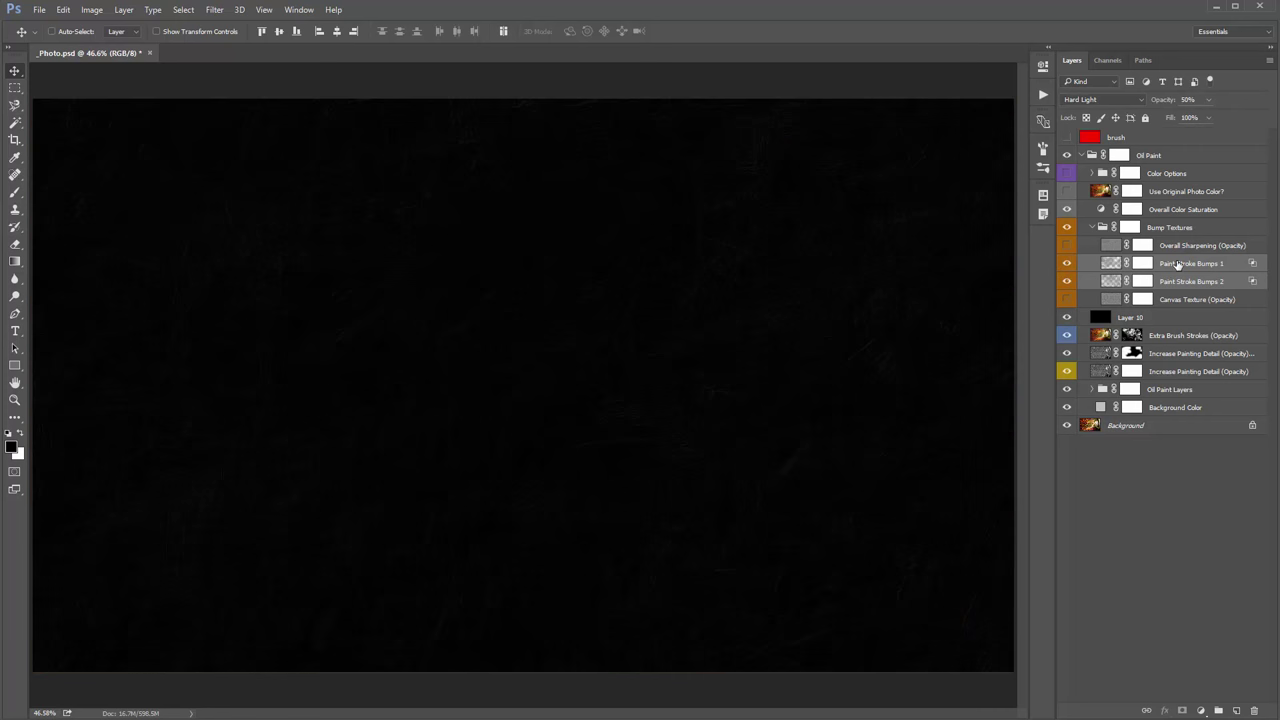
# Try duplicating both Paint Stroke Bumps layers and hide the black layer, comparing the painting with and without the copies
pyautogui.hotkey('ctrl', 'j')
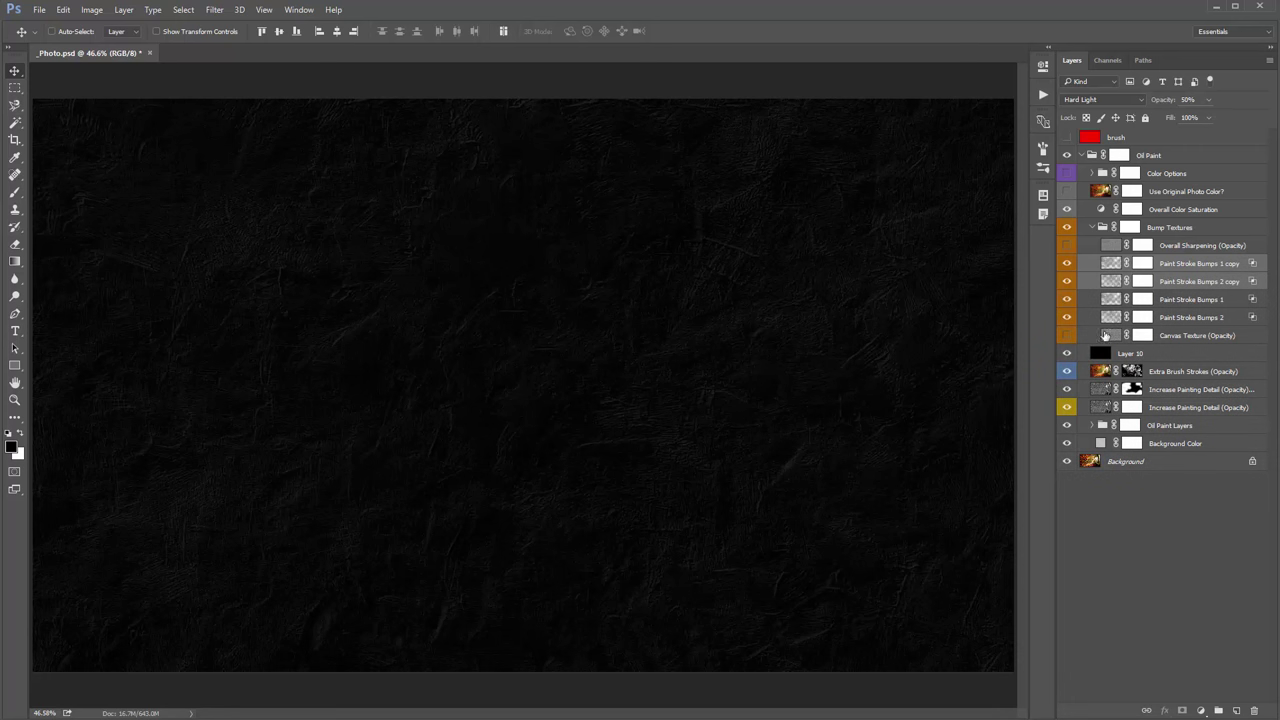
pyautogui.click(1067, 353)
pyautogui.press('Delete')
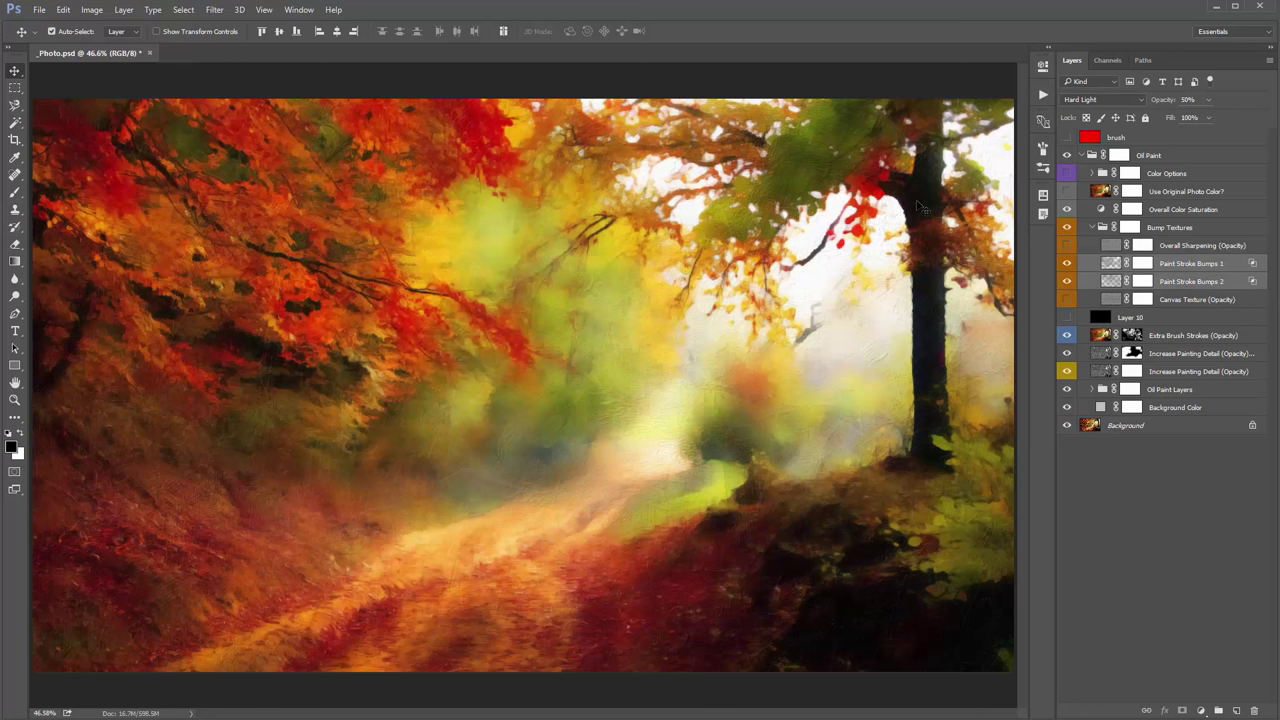
pyautogui.hotkey('ctrl', 'z')
pyautogui.hotkey('ctrl', 'z')
pyautogui.hotkey('ctrl', 'z')
pyautogui.hotkey('ctrl', 'z')
pyautogui.hotkey('ctrl', 'z')
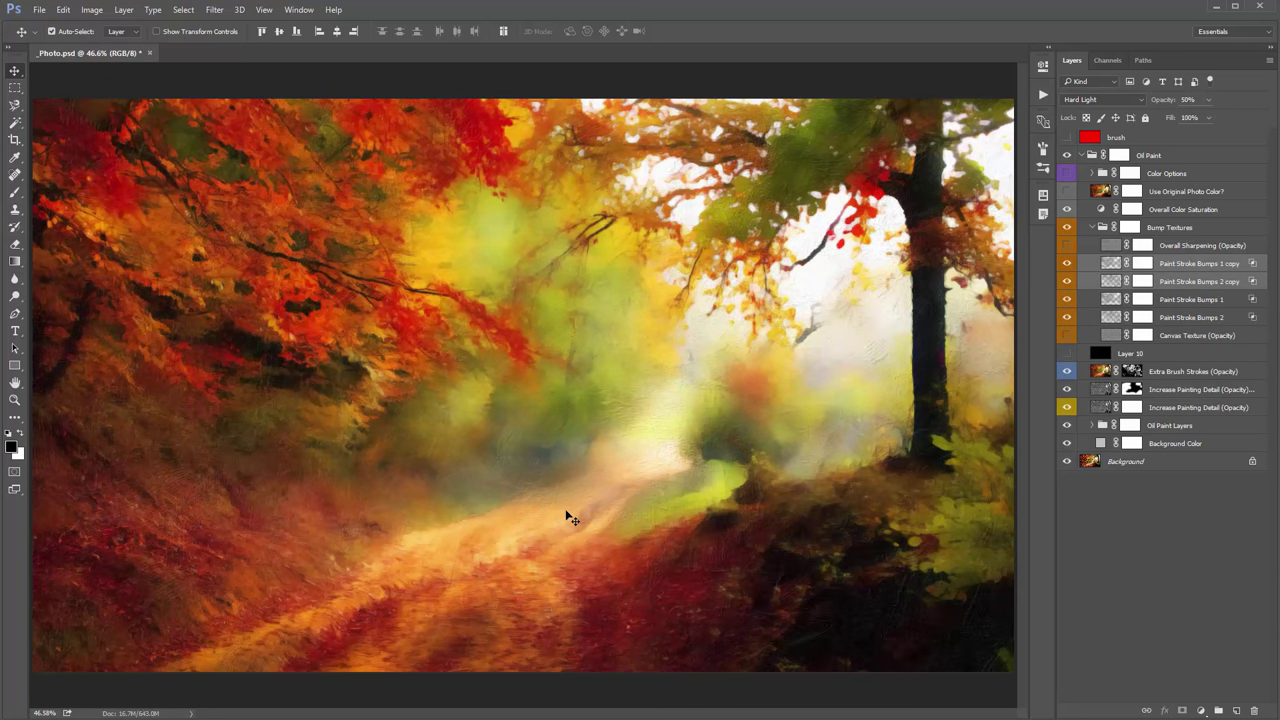
# Undo the duplication of the Paint Stroke Bumps layers and the hiding of the black layer
pyautogui.hotkey('ctrl', 'z')
pyautogui.hotkey('ctrl', 'z')
pyautogui.hotkey('ctrl', 'z')
# Hide both Paint Stroke Bumps layers, show Canvas Texture (Opacity), and examine its weave up close against the black layer
pyautogui.click(1068, 280)
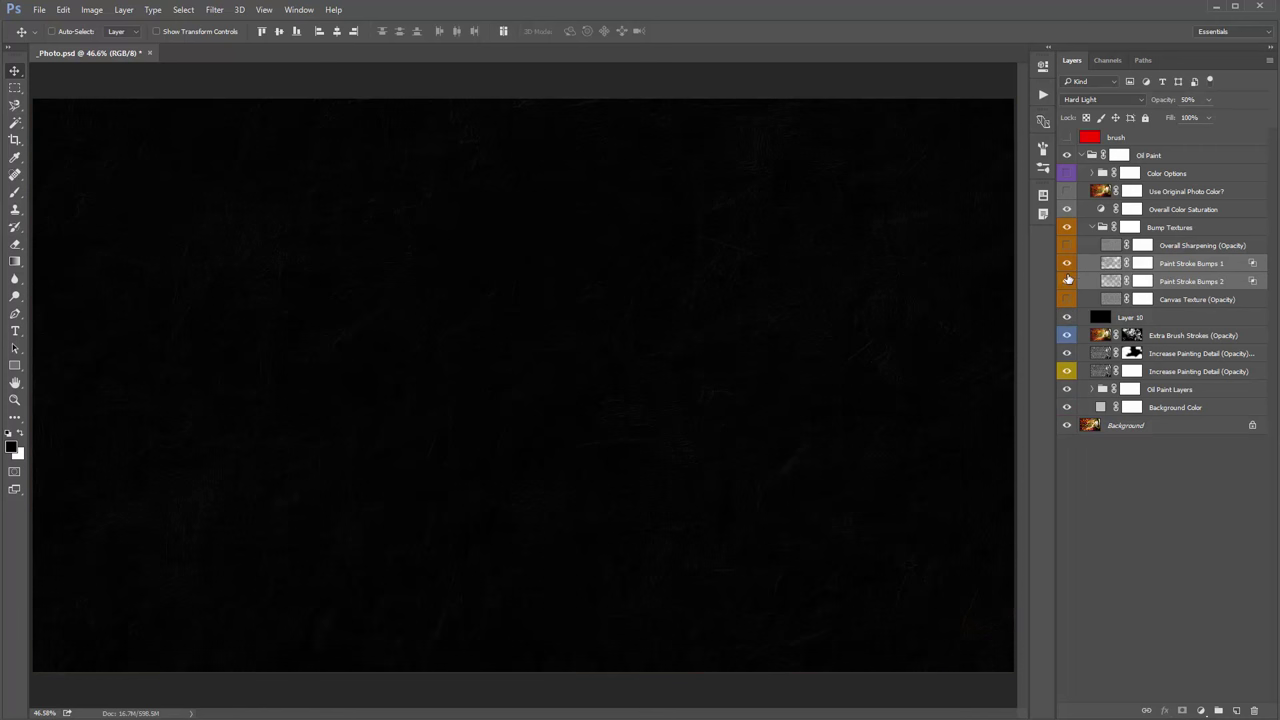
pyautogui.click(1067, 263)
pyautogui.click(1077, 300)
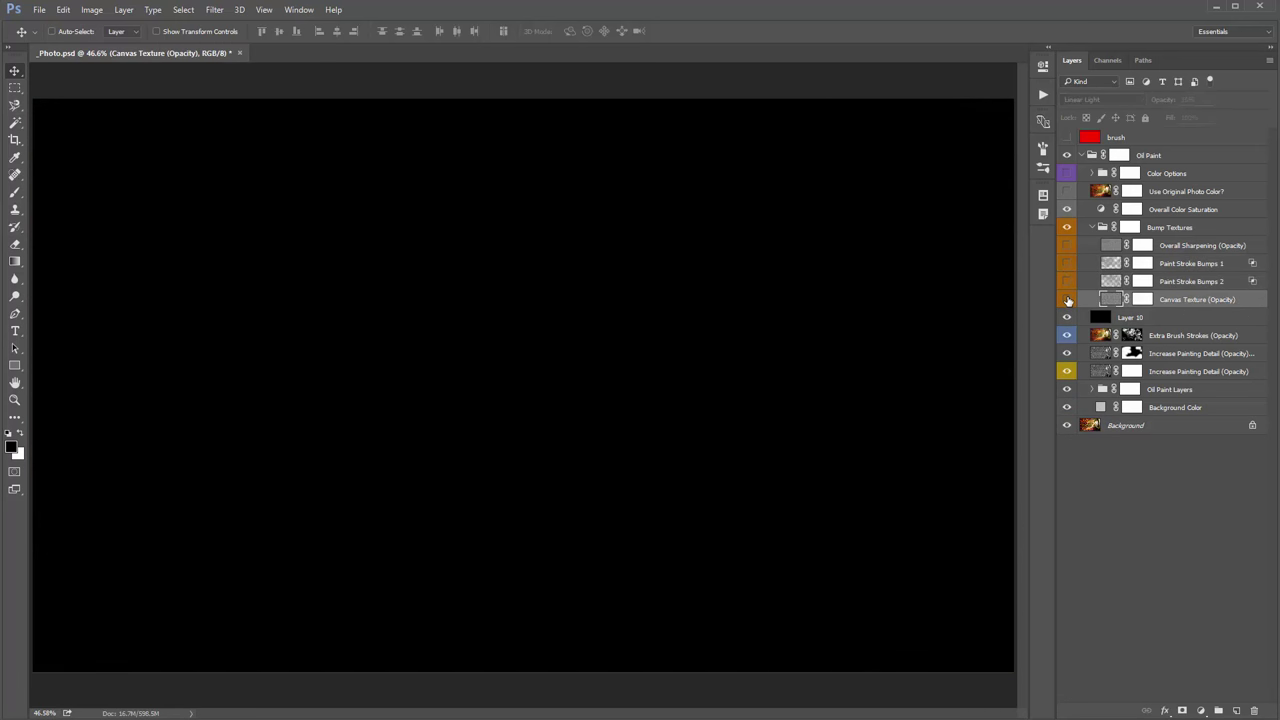
pyautogui.click(1067, 300)
pyautogui.press('z')
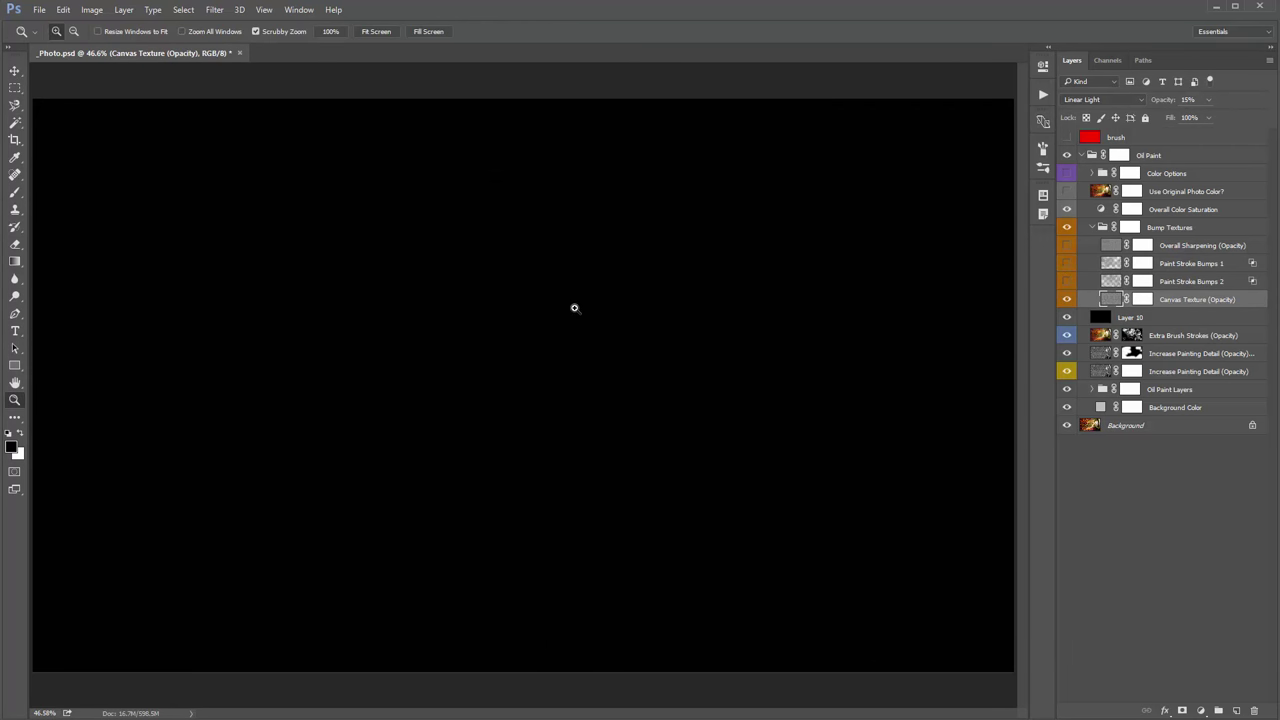
pyautogui.moveTo(586, 309); pyautogui.dragTo(660, 318)
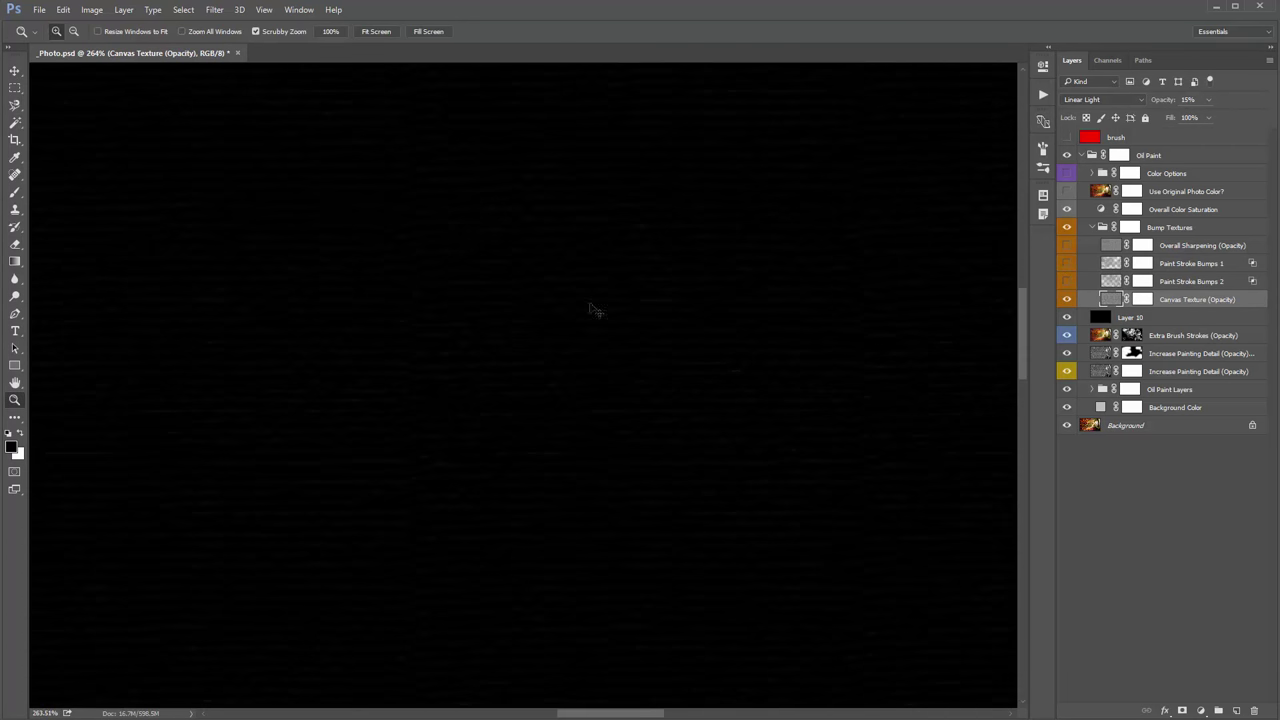
pyautogui.press('v')
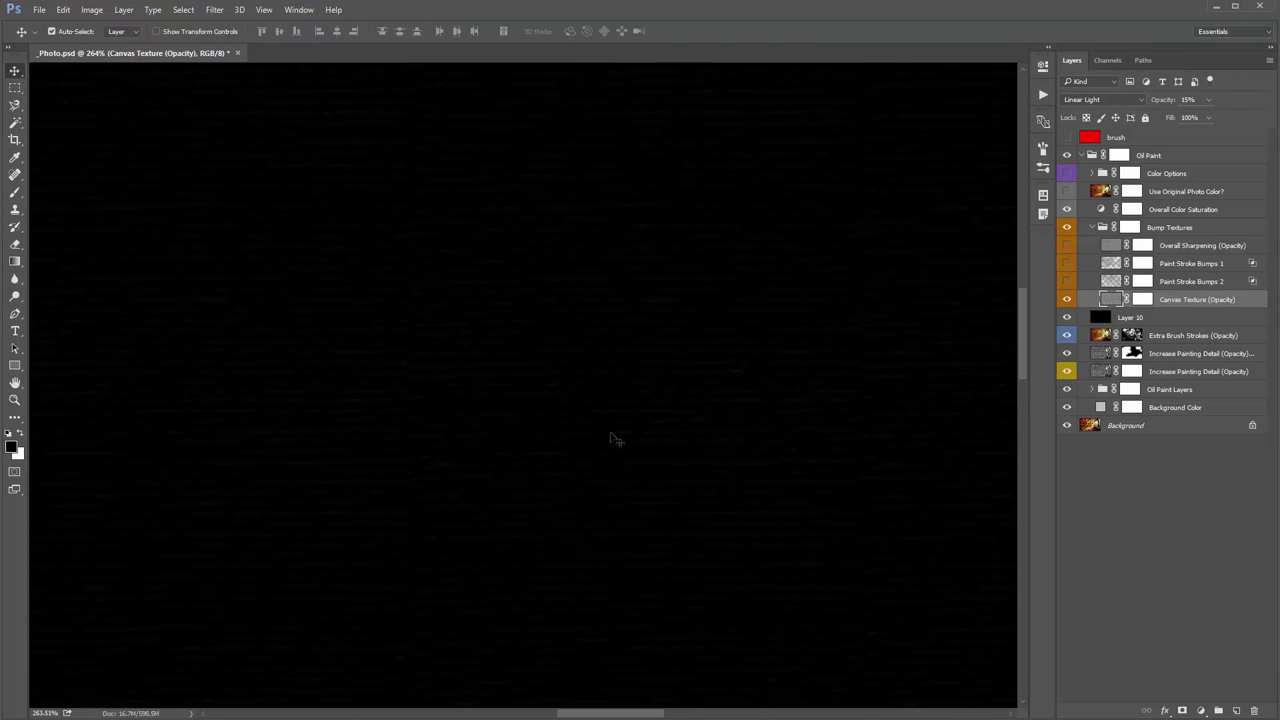
# Raise Canvas Texture (Opacity) to 61% opacity and show both Paint Stroke Bumps layers and Overall Sharpening (Opacity)
pyautogui.hotkey('ctrl', '0')
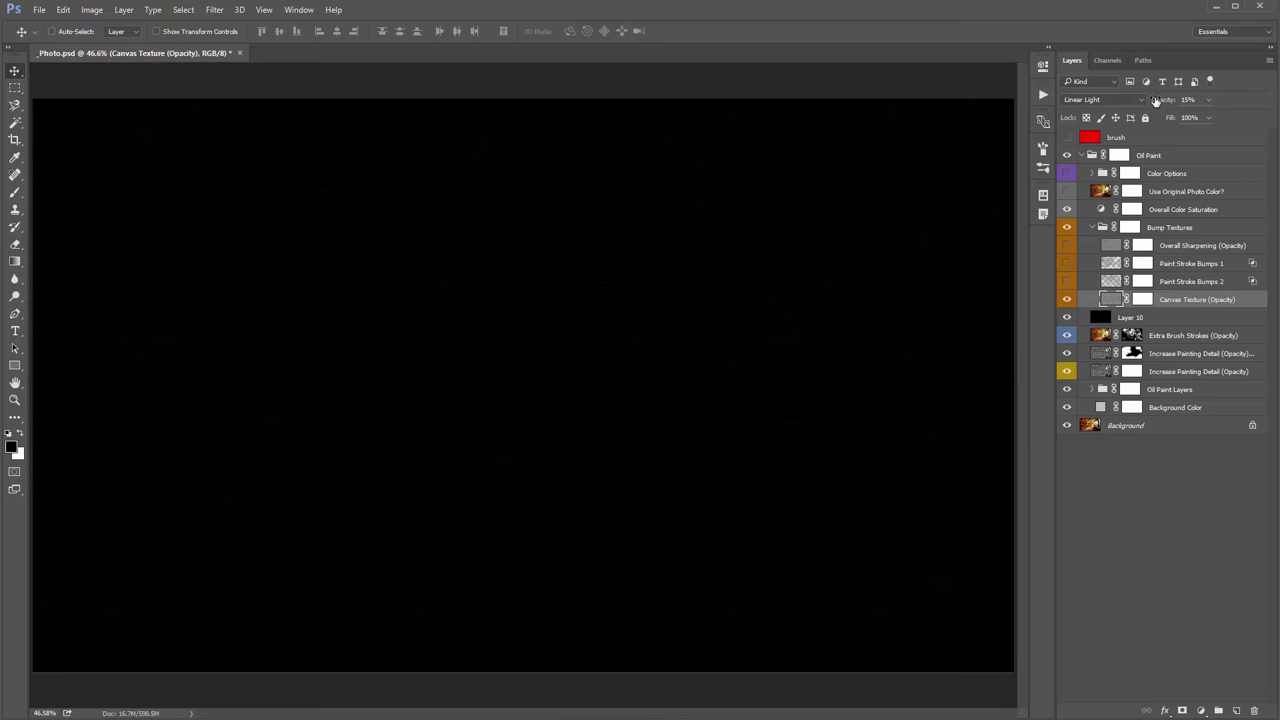
pyautogui.moveTo(1155, 101); pyautogui.dragTo(1181, 105)
pyautogui.click(1067, 281)
pyautogui.click(1067, 264)
pyautogui.click(1067, 245)
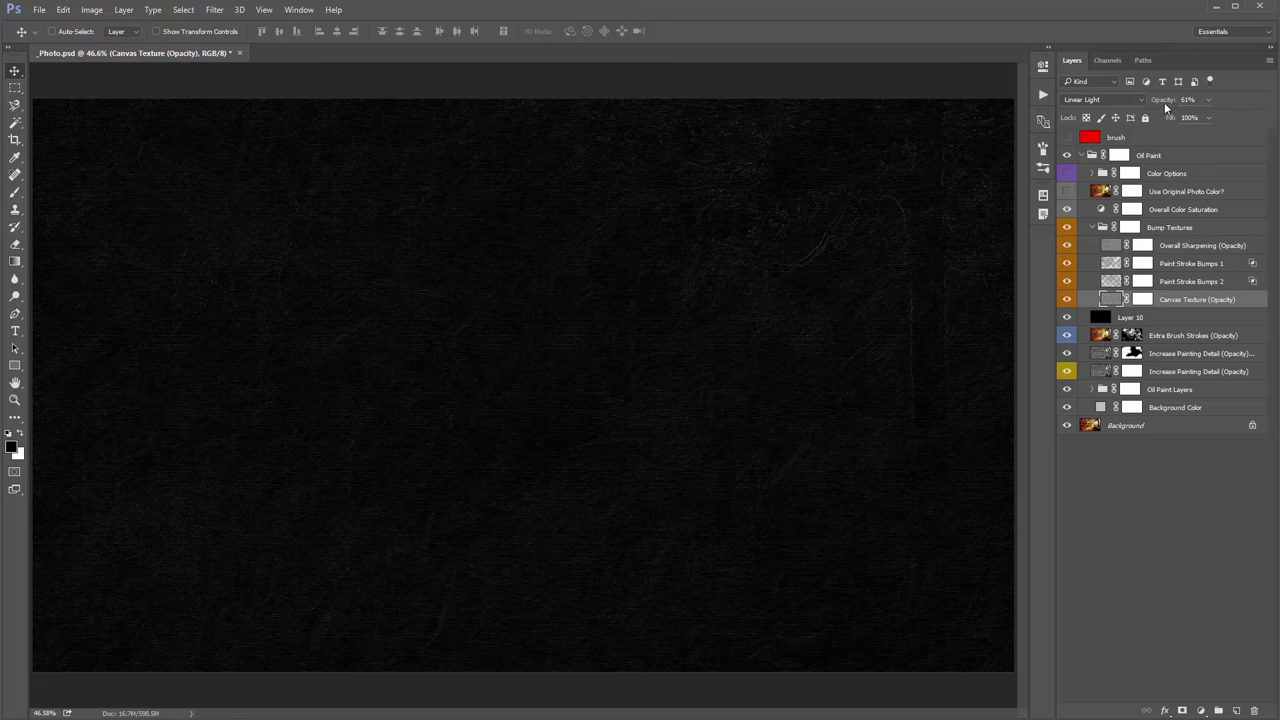
# Lower the Canvas Texture (Opacity) layer to 10% opacity and delete the black Layer 10
pyautogui.moveTo(1168, 100); pyautogui.dragTo(1161, 105)
pyautogui.click(1146, 317)
pyautogui.press('Delete')
pyautogui.click(1176, 302)
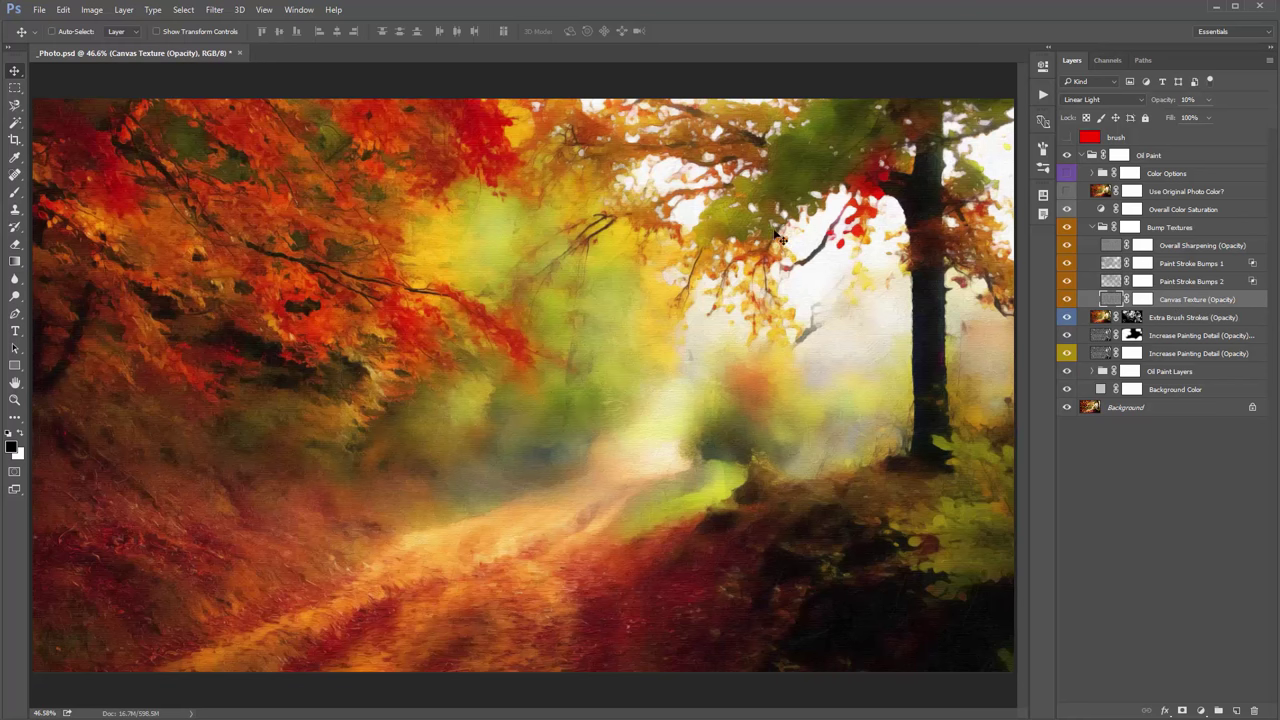
# Raise the opacity of the Canvas Texture (Opacity) layer and collapse the Bump Textures group
pyautogui.moveTo(1154, 102); pyautogui.dragTo(1183, 102)
pyautogui.click(1176, 233)
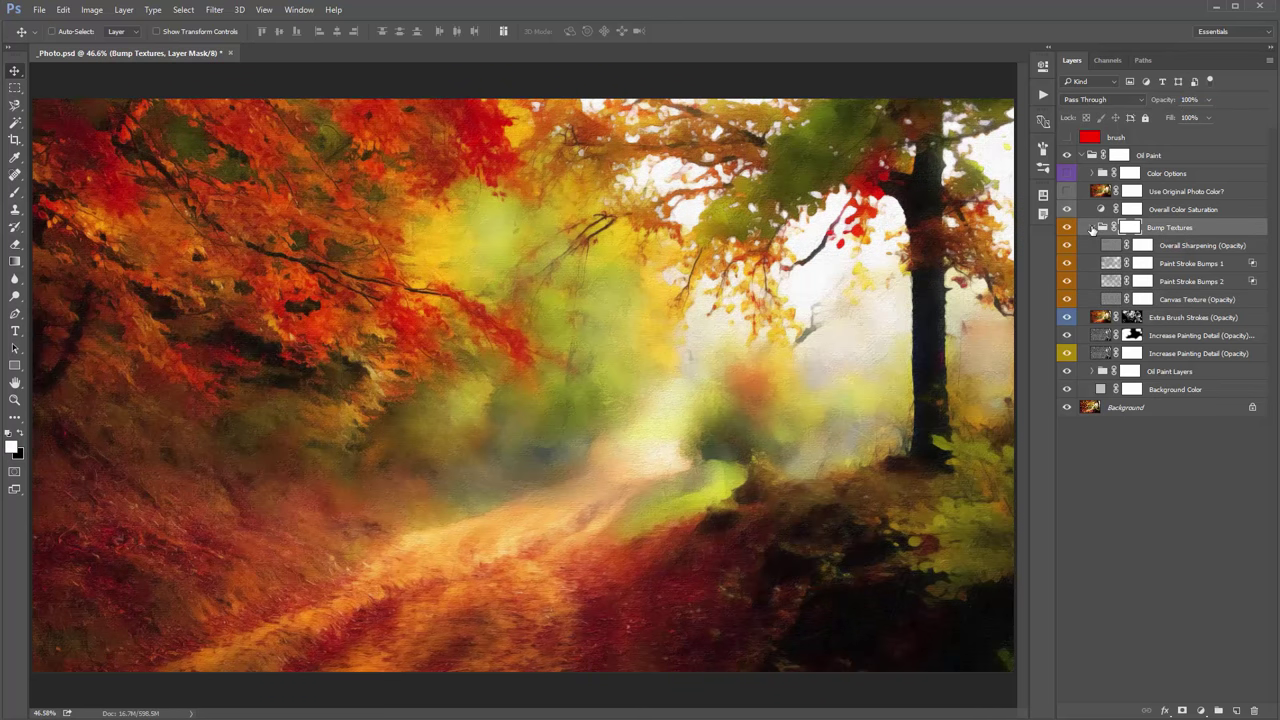
pyautogui.click(1092, 228)
# Raise the Extra Brush Strokes (Opacity) layer to about 91% opacity and inspect its layer mask on its own
pyautogui.click(1183, 246)
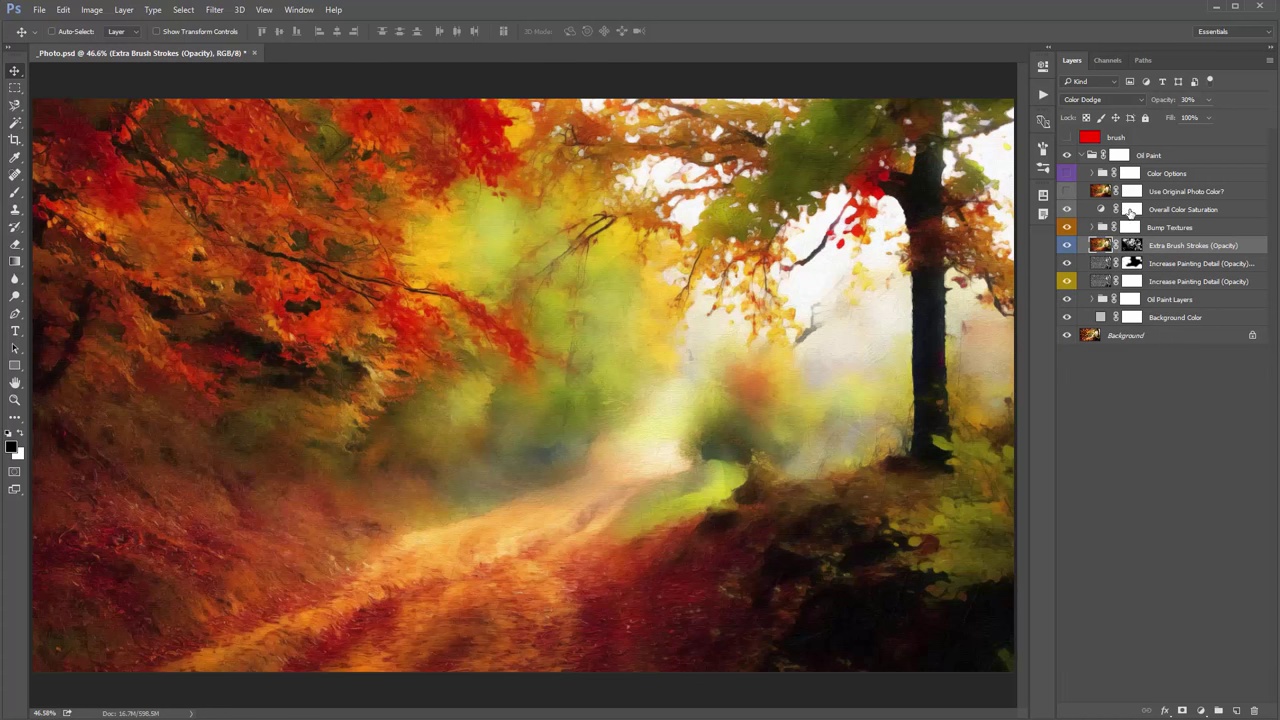
pyautogui.moveTo(1152, 103); pyautogui.dragTo(1191, 104)
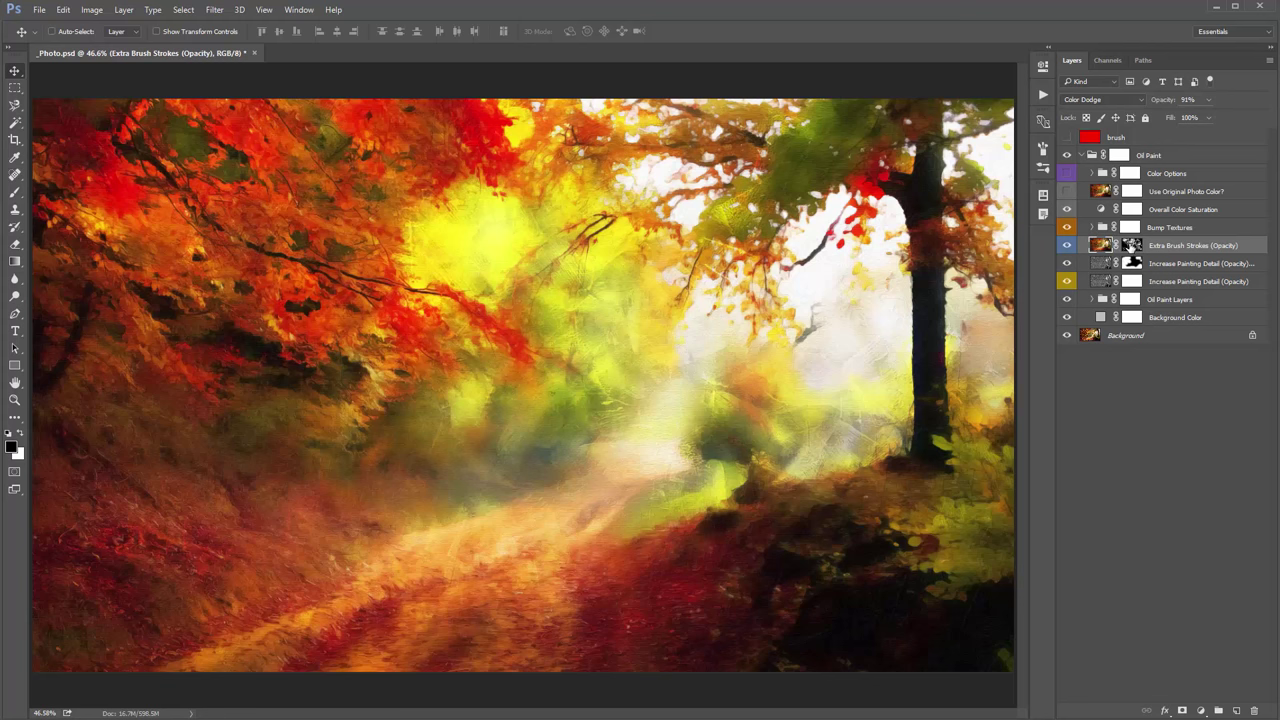
pyautogui.click(1130, 245)
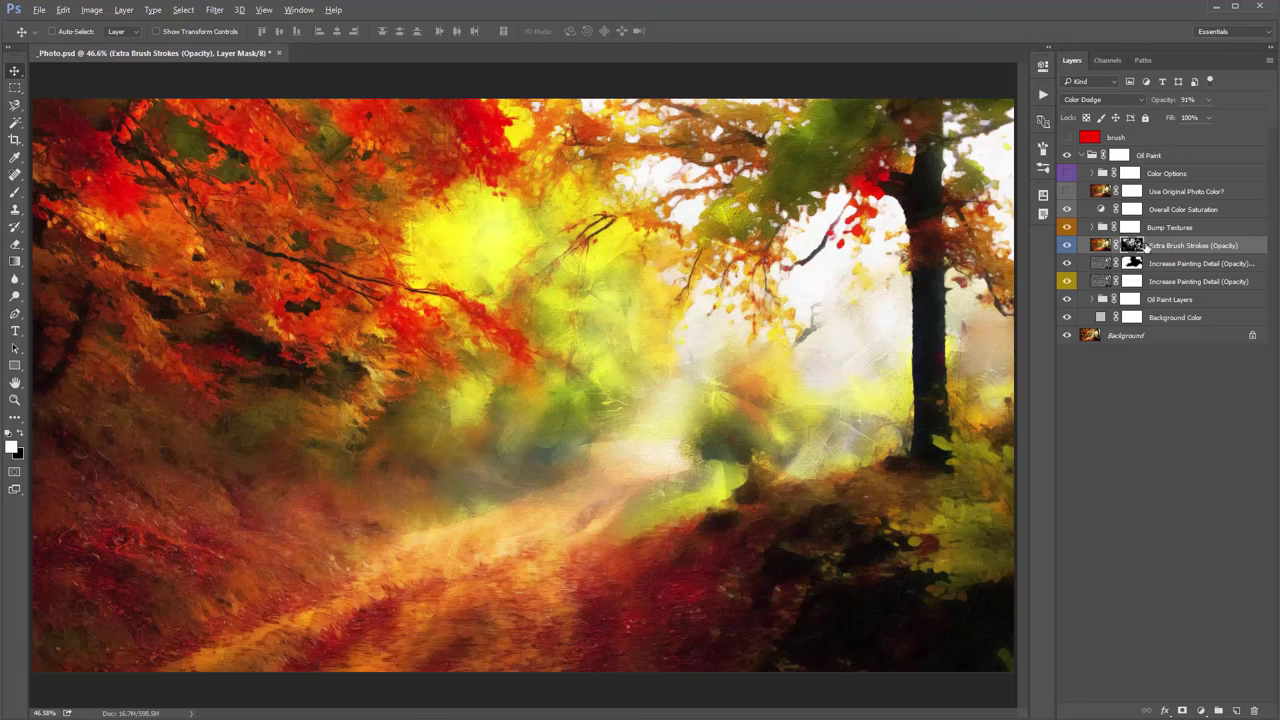
pyautogui.keyDown('alt'); pyautogui.click(1134, 246); pyautogui.keyUp('alt')
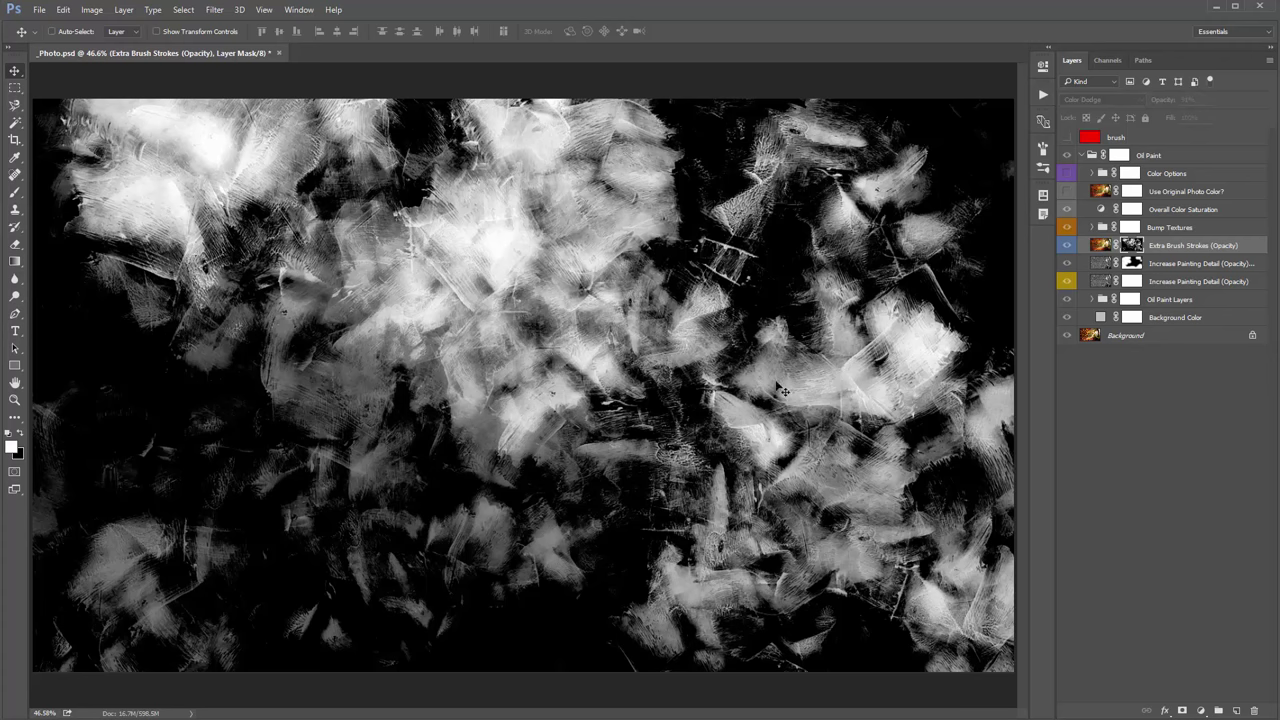
pyautogui.click(1101, 246)
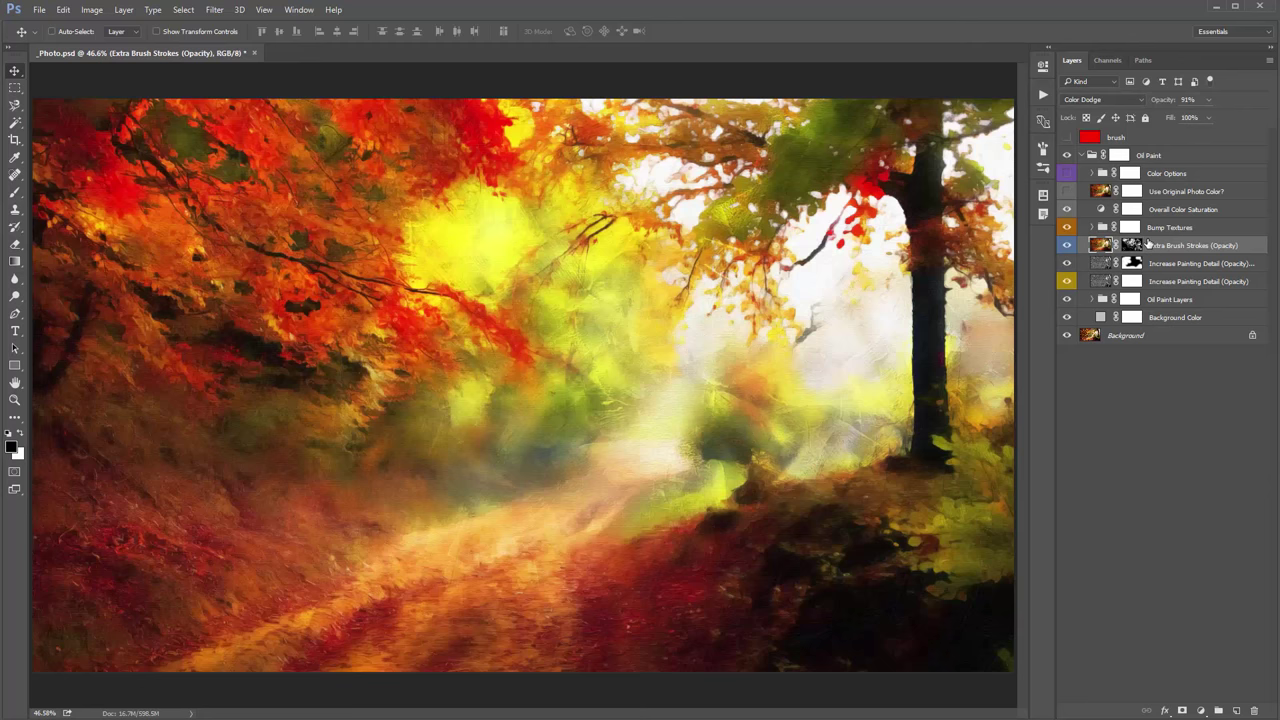
# Try lower and higher opacities on the Extra Brush Strokes (Opacity) layer, finishing with its opacity at 30%
pyautogui.click(1187, 99)
pyautogui.write('44')
pyautogui.press('Return')
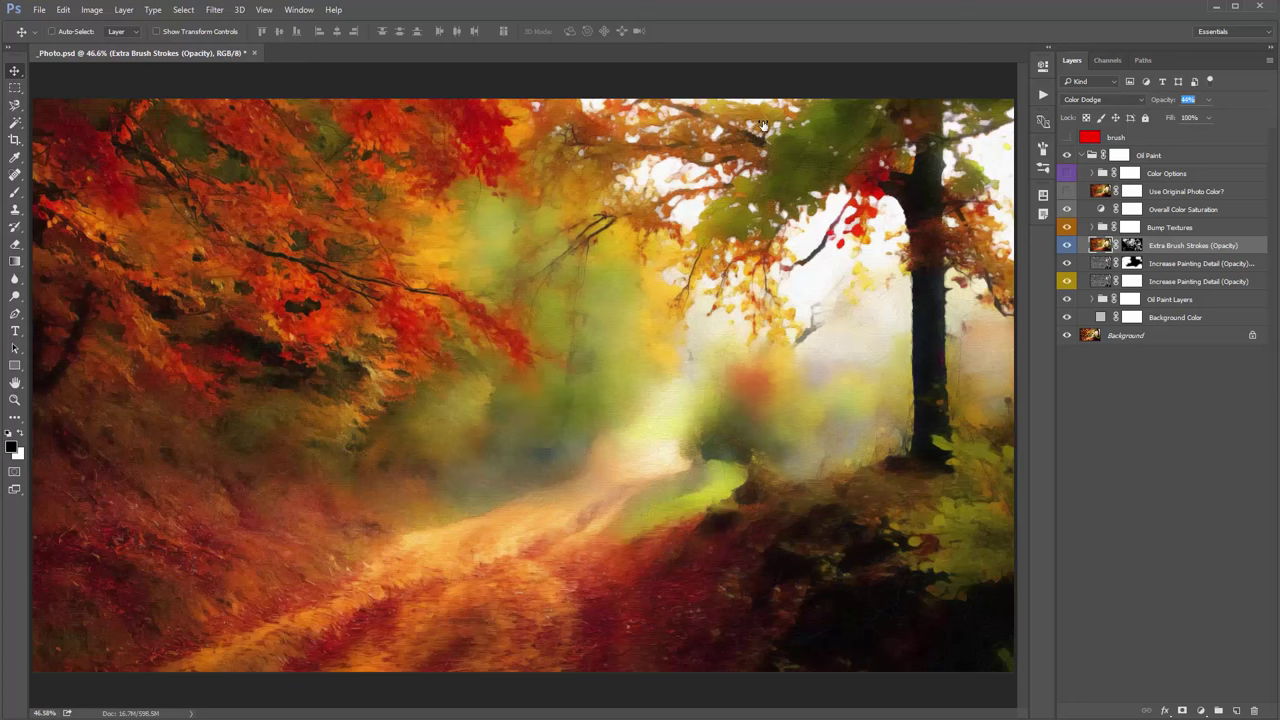
pyautogui.write('51')
pyautogui.press('Return')
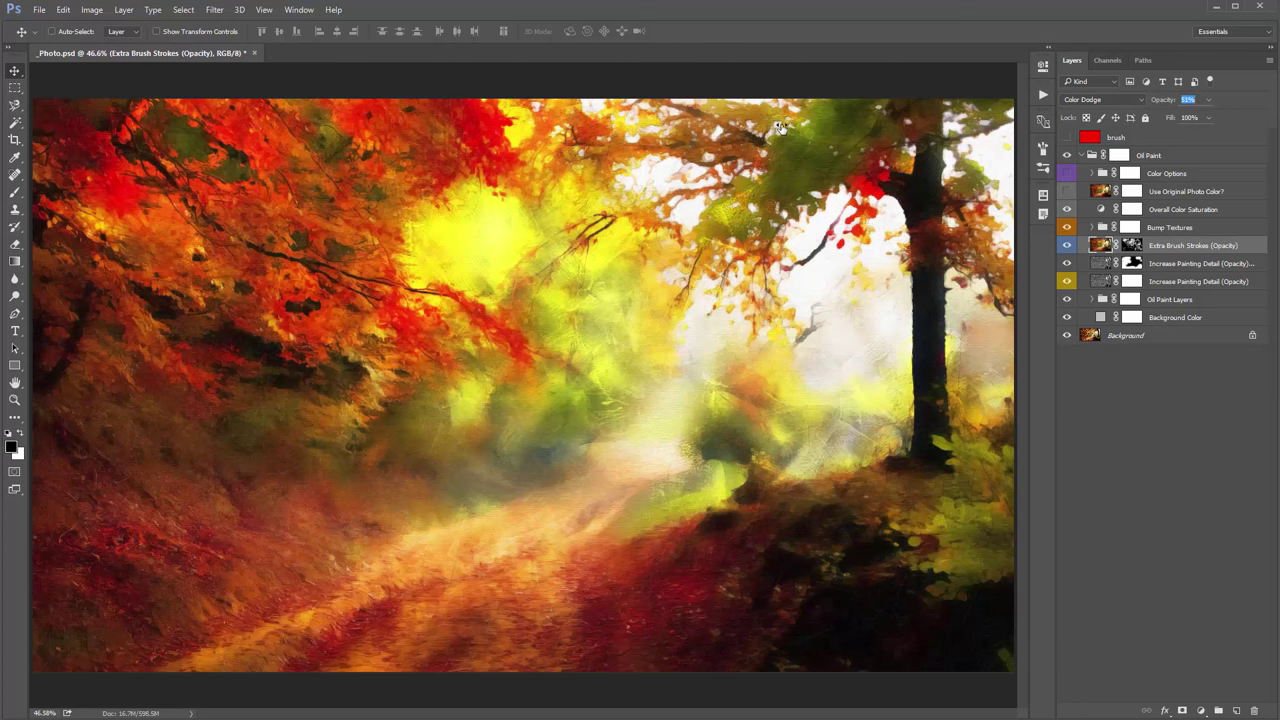
pyautogui.write('49')
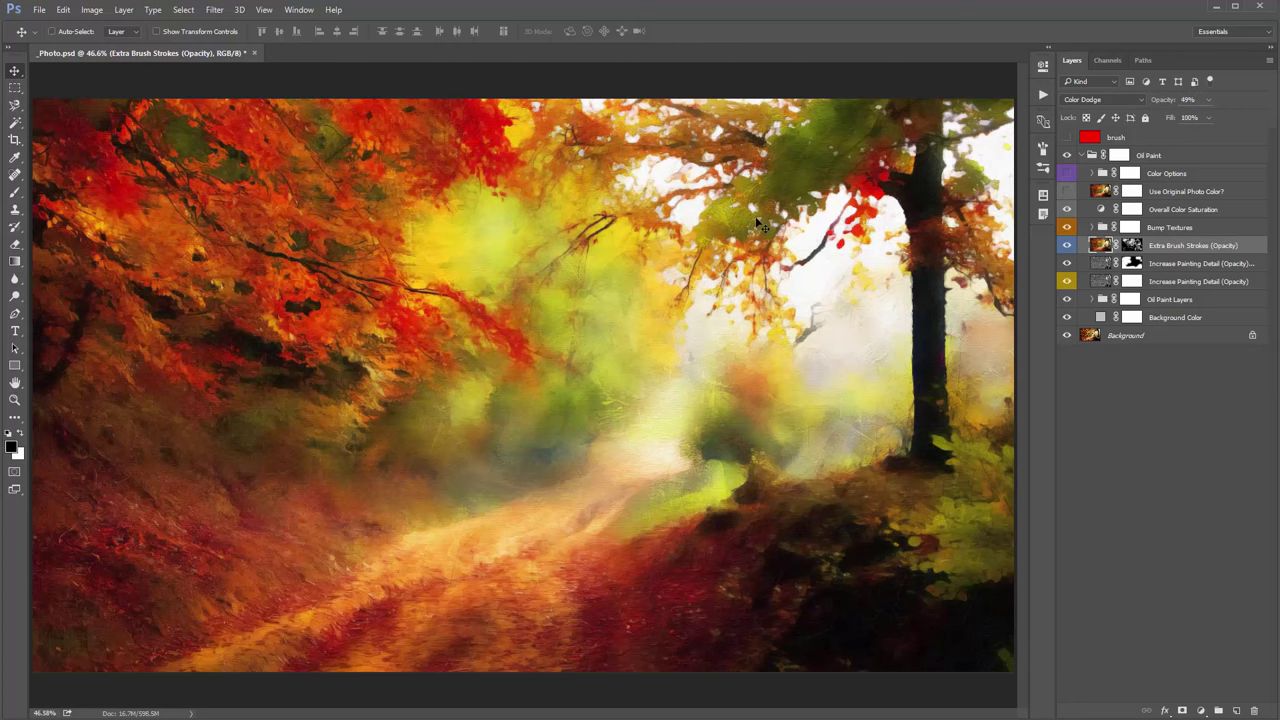
pyautogui.write('30')
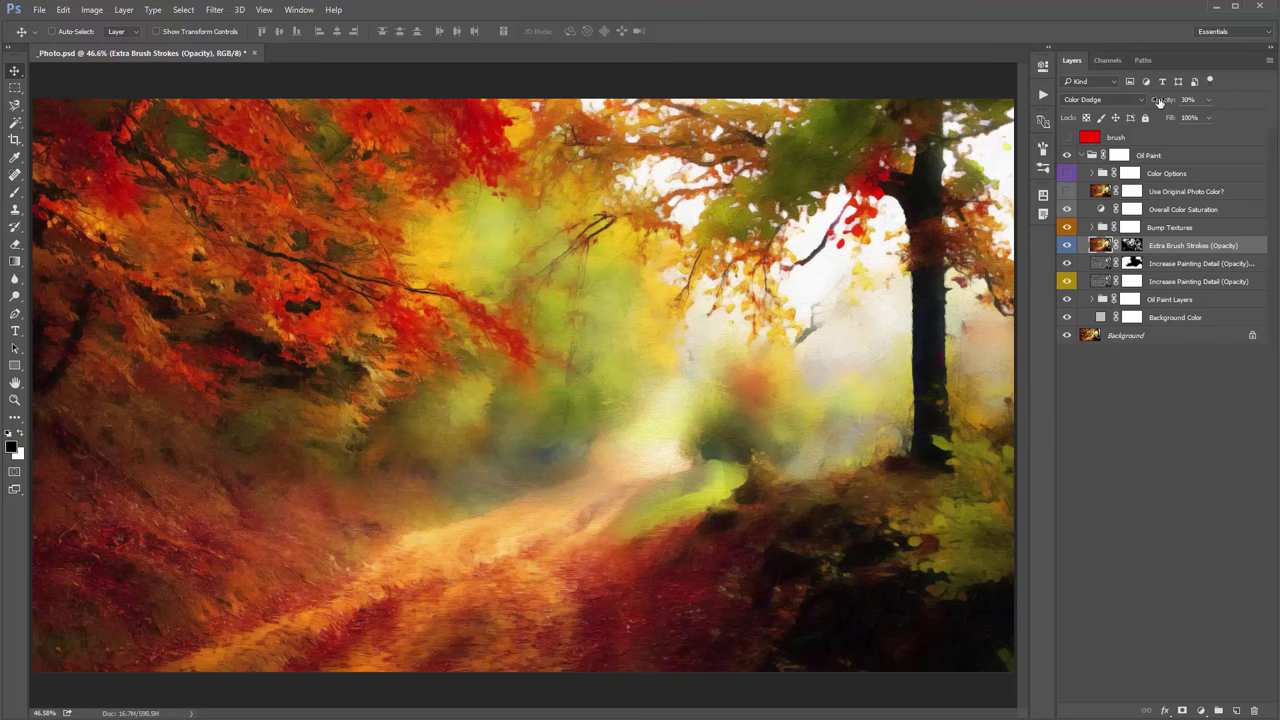
pyautogui.moveTo(1160, 102); pyautogui.dragTo(1193, 104)
pyautogui.press('3')
# Expand the Oil Paint Layers group below the Extra Brush Strokes and Increase Painting Detail layers
pyautogui.click(1169, 262)
pyautogui.keyDown('shift'); pyautogui.click(1165, 281); pyautogui.keyUp('shift')
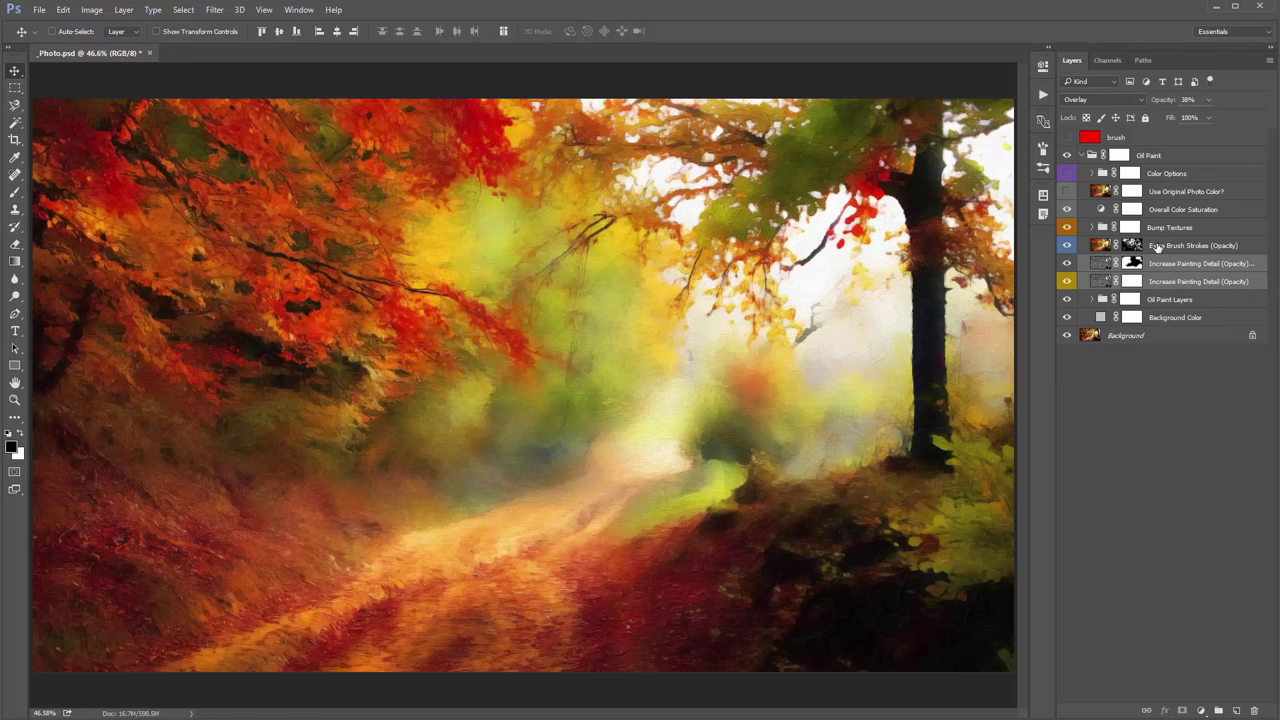
pyautogui.click(1157, 246)
pyautogui.click(1183, 299)
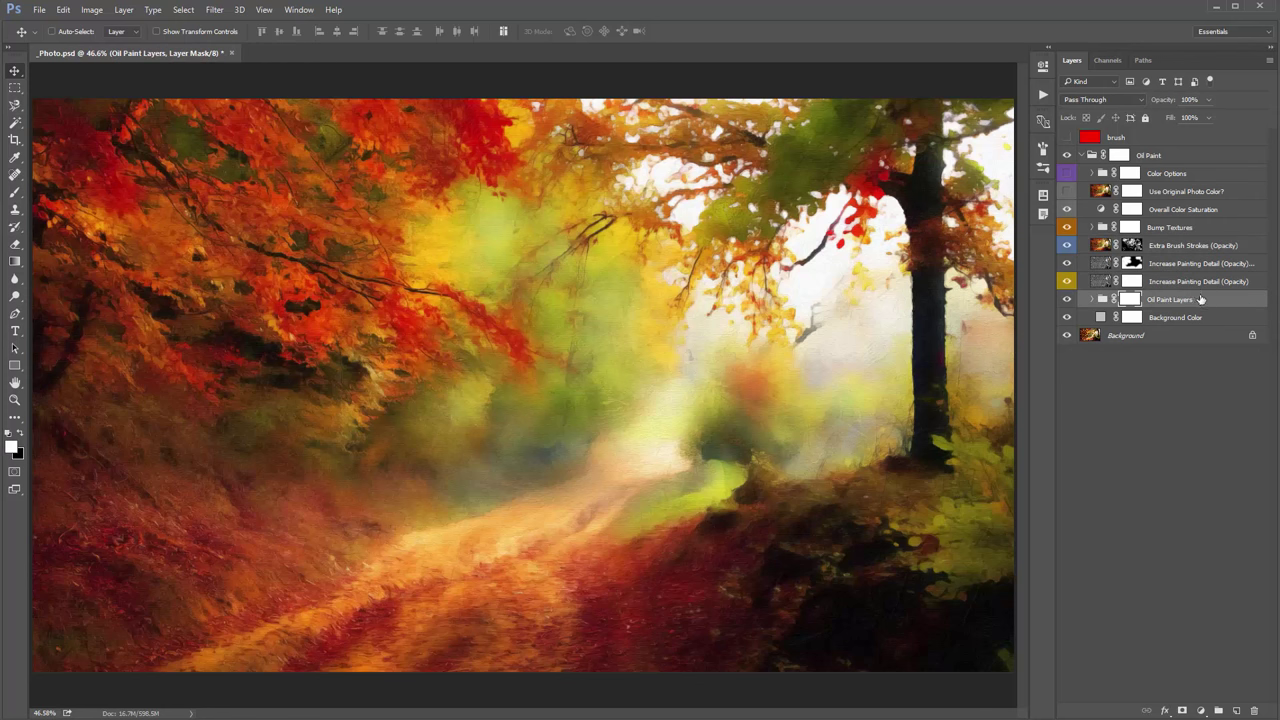
pyautogui.click(1205, 307)
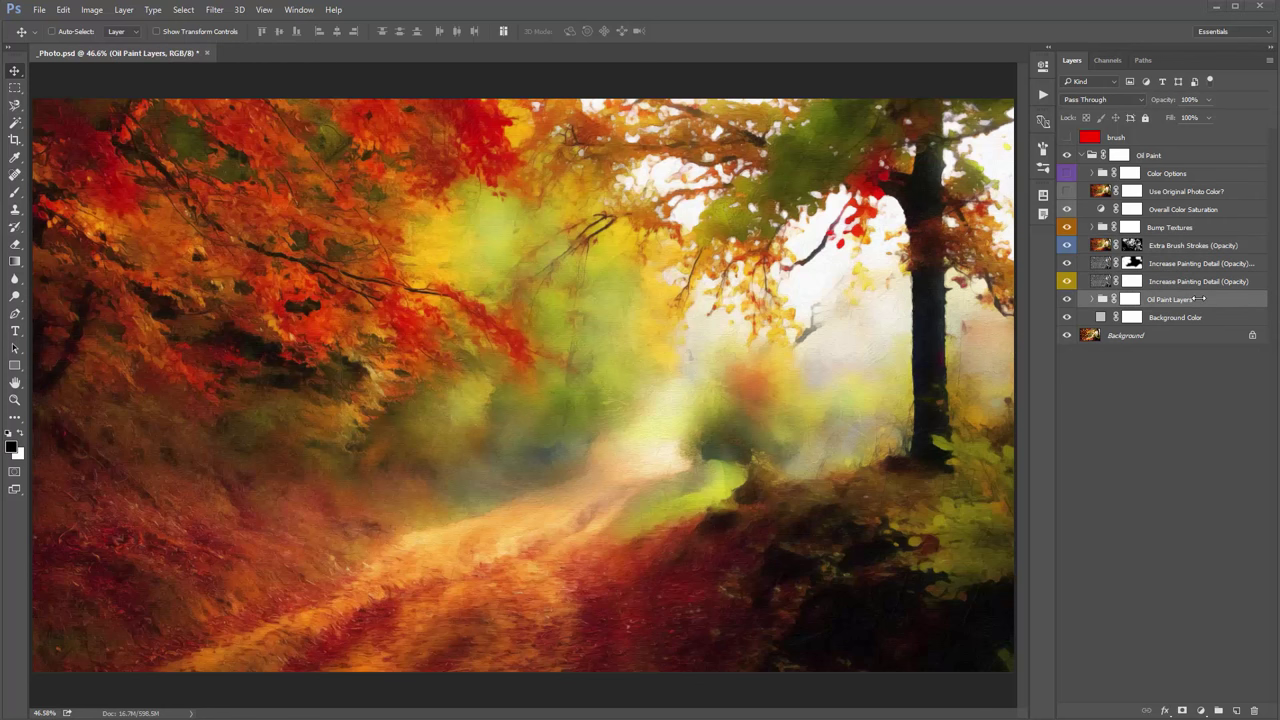
pyautogui.click(1093, 299)
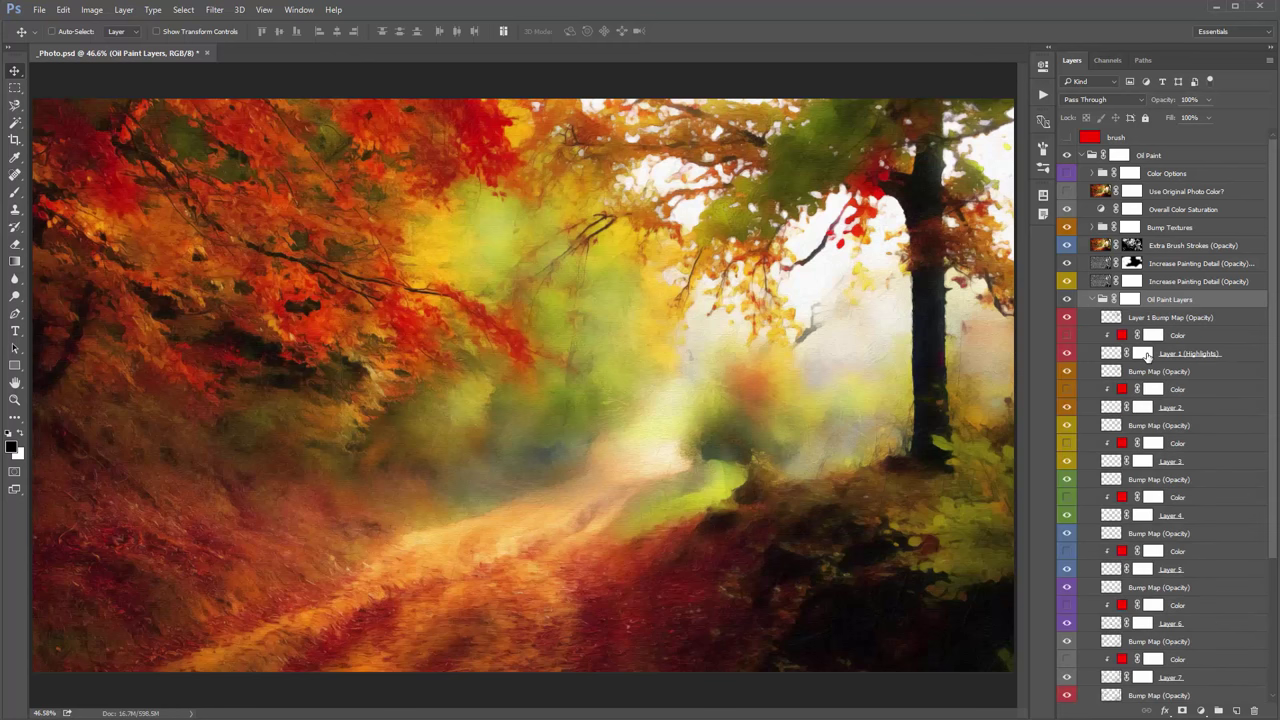
pyautogui.scroll(-2, 1148, 358)
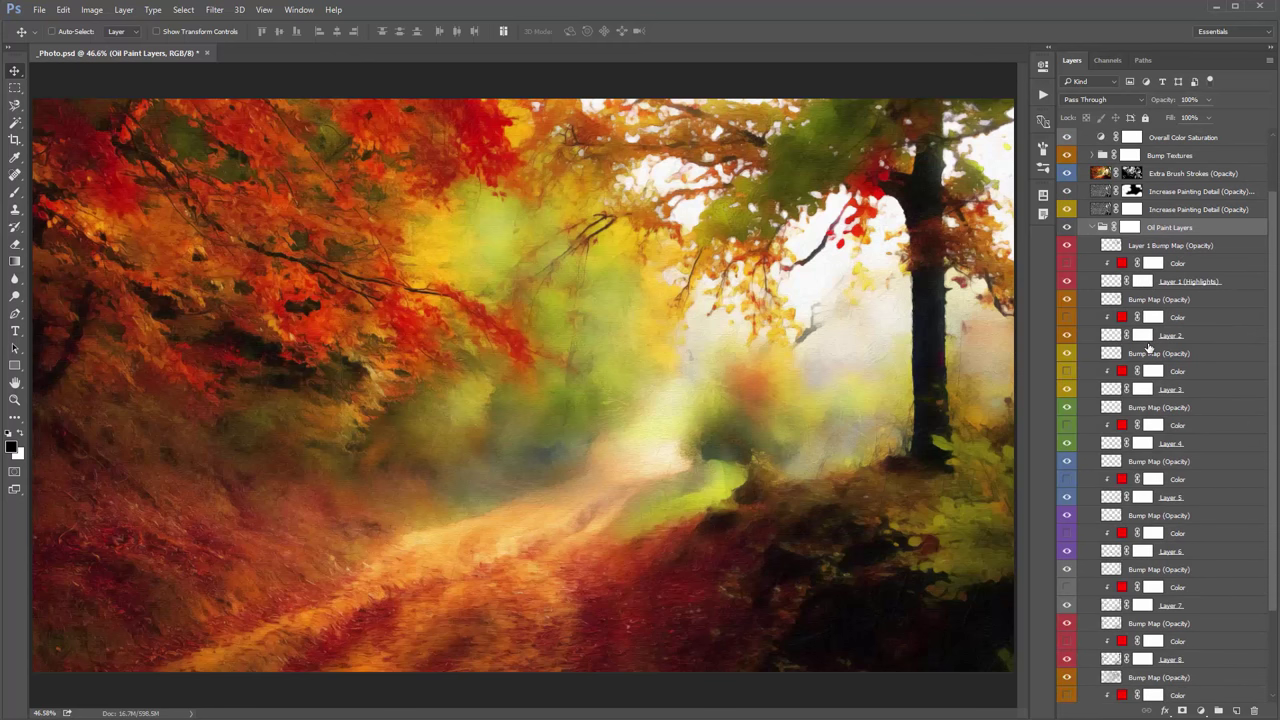
pyautogui.scroll(-2, 1183, 252)
# Examine the color-coded sets in Oil Paint Layers, selecting the bump map, color and paint layers of Layers 1 to 4 set by set
pyautogui.click(1165, 192)
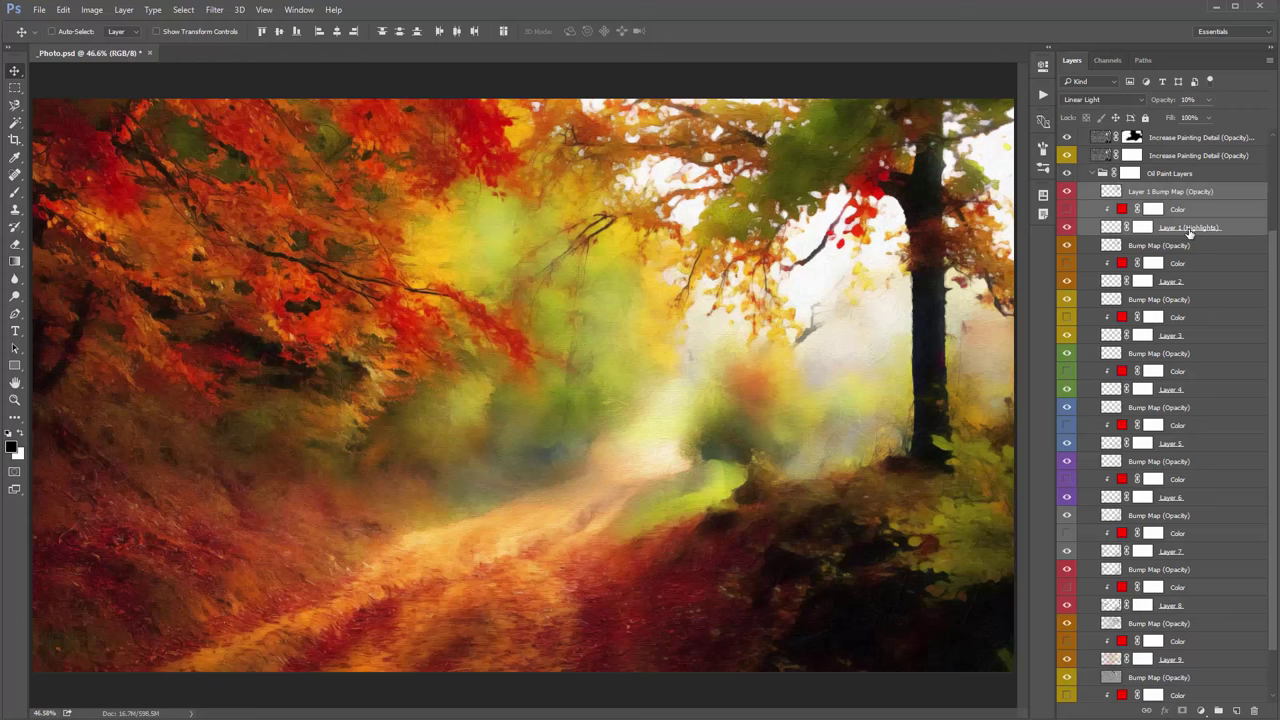
pyautogui.click(1185, 228)
pyautogui.click(1153, 248)
pyautogui.keyDown('shift'); pyautogui.click(1194, 281); pyautogui.keyUp('shift')
pyautogui.click(1190, 300)
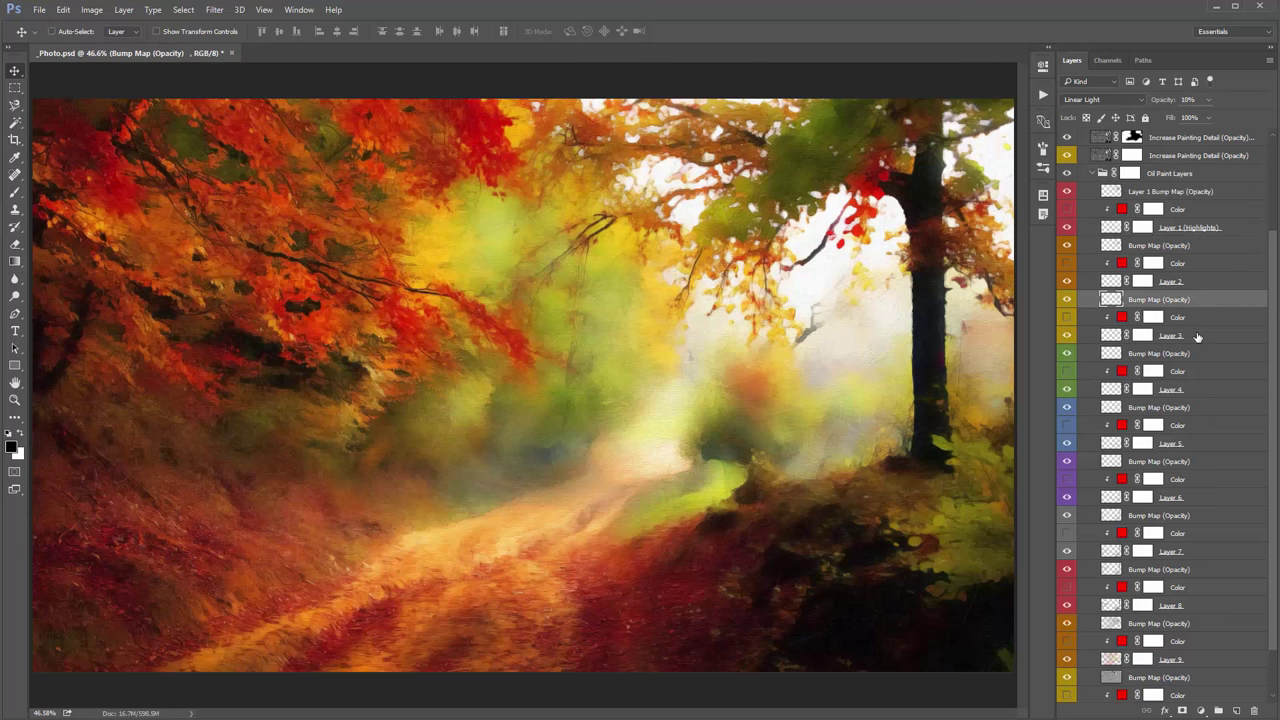
pyautogui.keyDown('shift'); pyautogui.click(1190, 335); pyautogui.keyUp('shift')
pyautogui.scroll(-2, 1190, 335)
pyautogui.click(1190, 318)
pyautogui.keyDown('shift'); pyautogui.click(1190, 353); pyautogui.keyUp('shift')
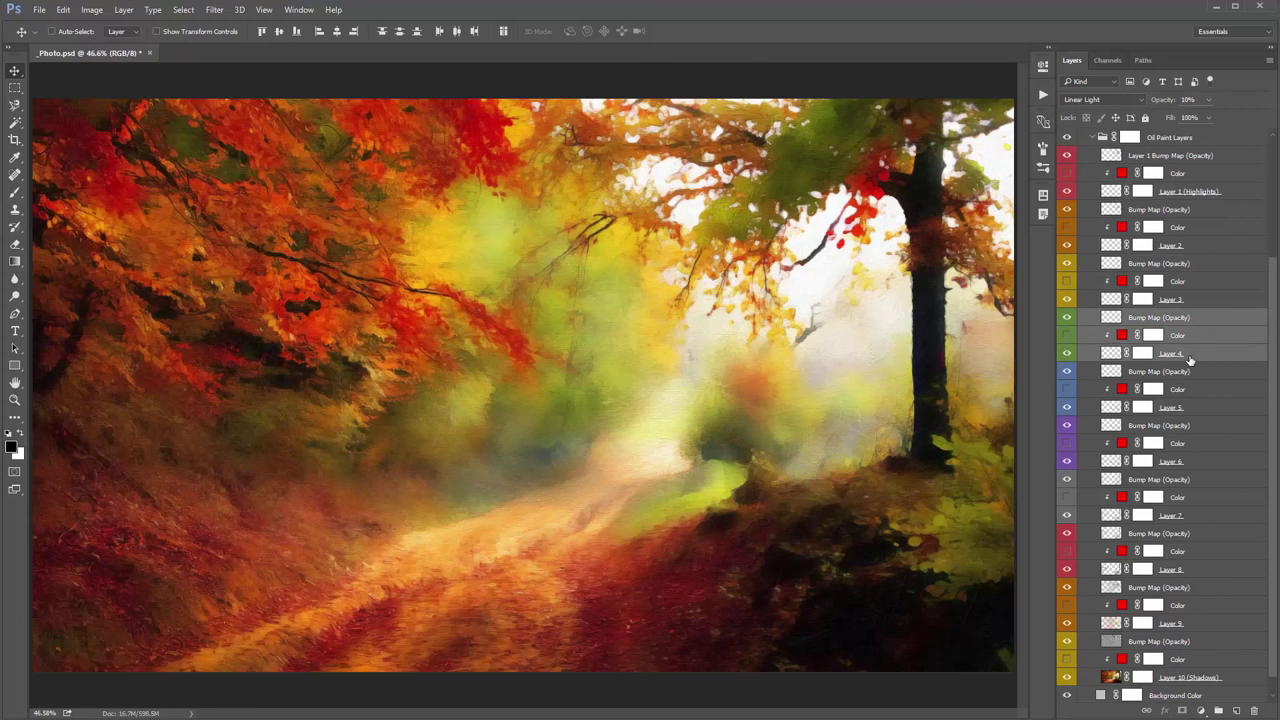
pyautogui.scroll(4, 1185, 355)
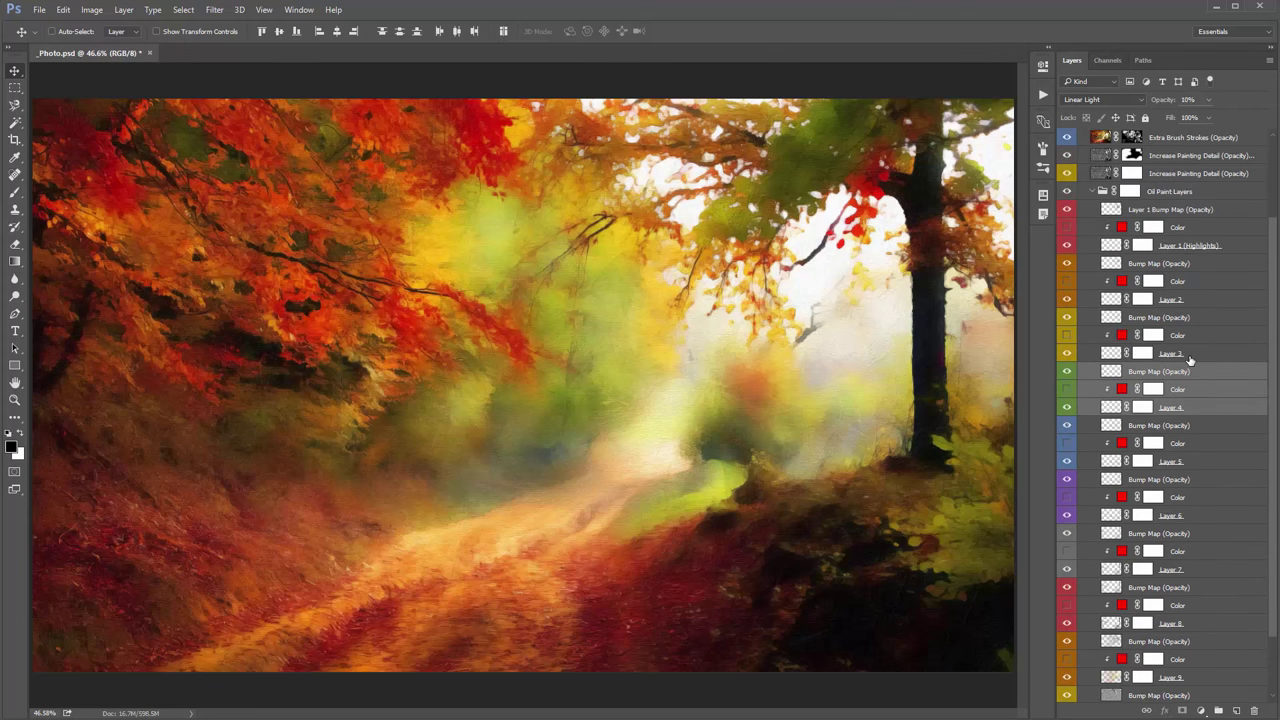
# Go through the individual paint layers in Oil Paint Layers, from Layer 1 (Highlights) to Layer 5
pyautogui.click(1178, 264)
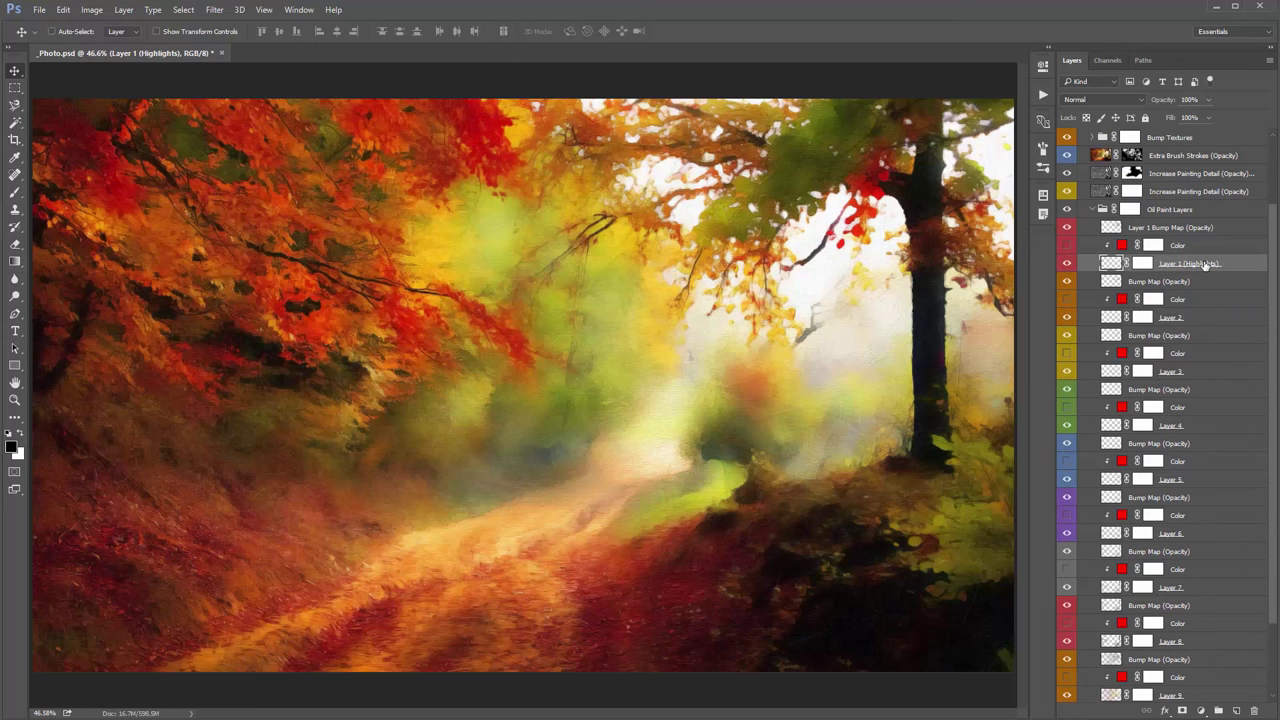
pyautogui.click(1172, 317)
pyautogui.click(1179, 372)
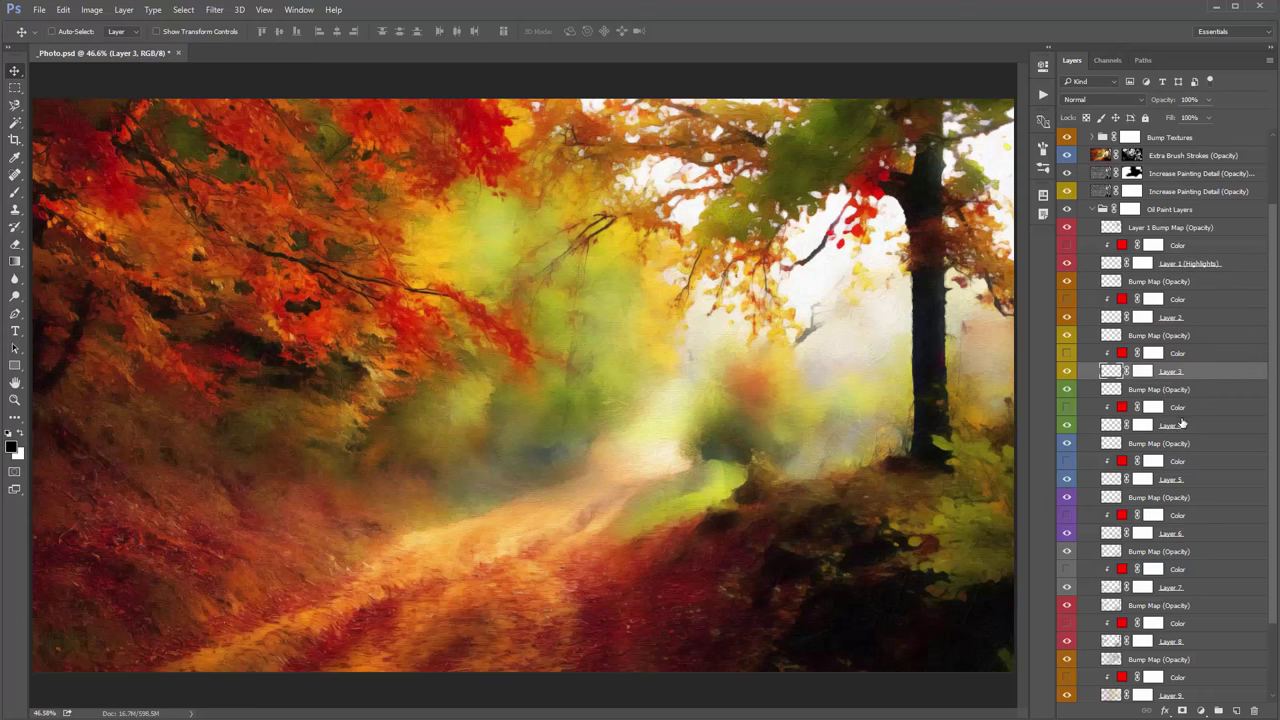
pyautogui.click(1180, 425)
pyautogui.click(1185, 480)
pyautogui.scroll(1, 1175, 460)
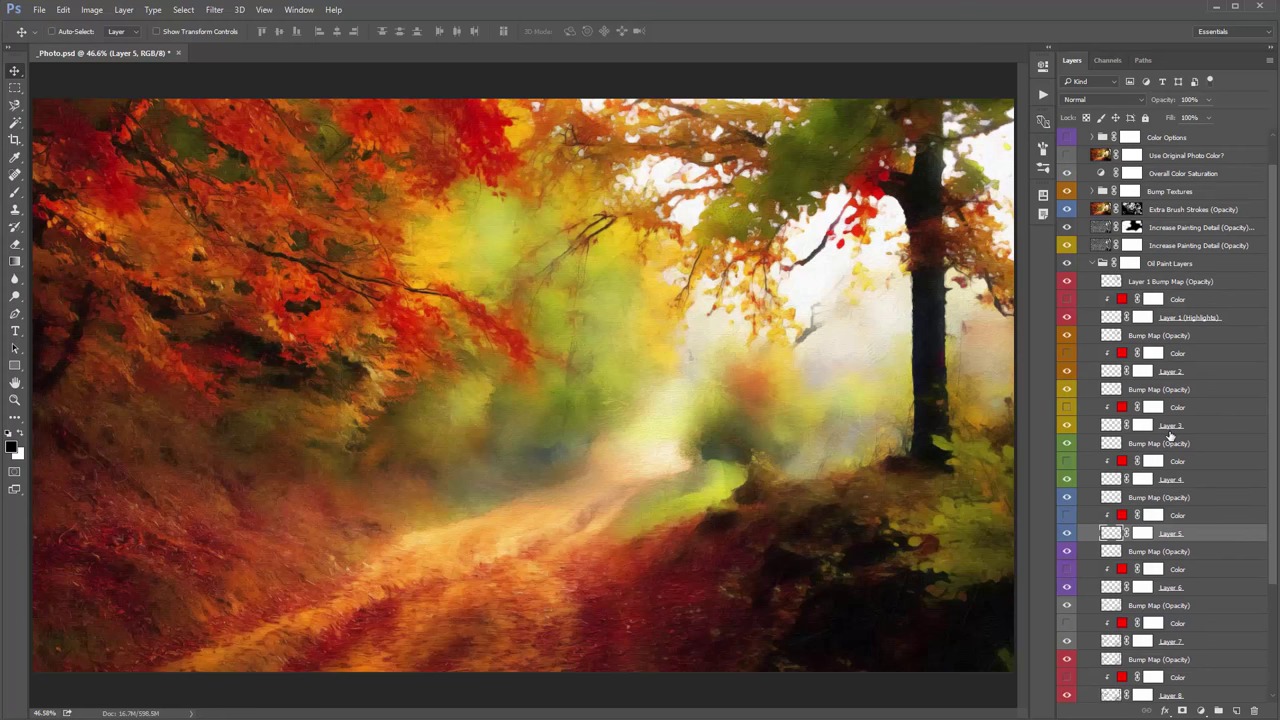
# Select Layer 1 (Highlights) and toggle its clipped Color layer on and off to see which areas it covers
pyautogui.click(1181, 320)
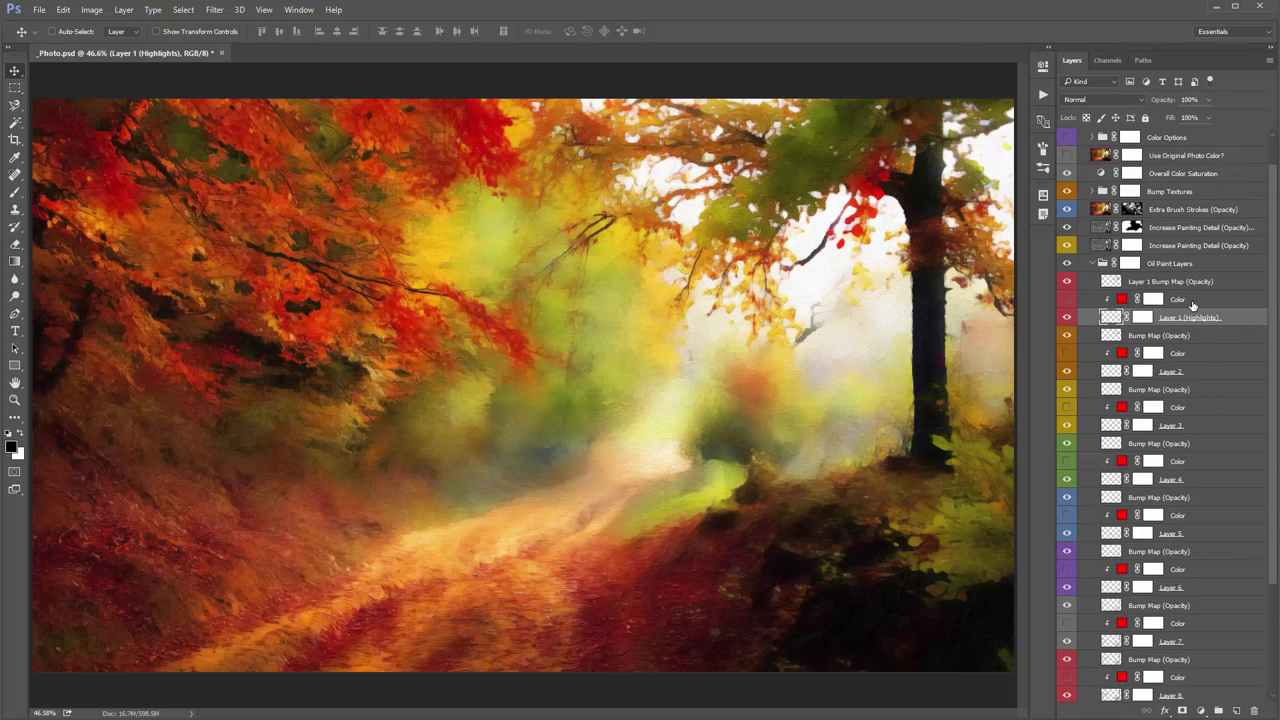
pyautogui.click(1068, 300)
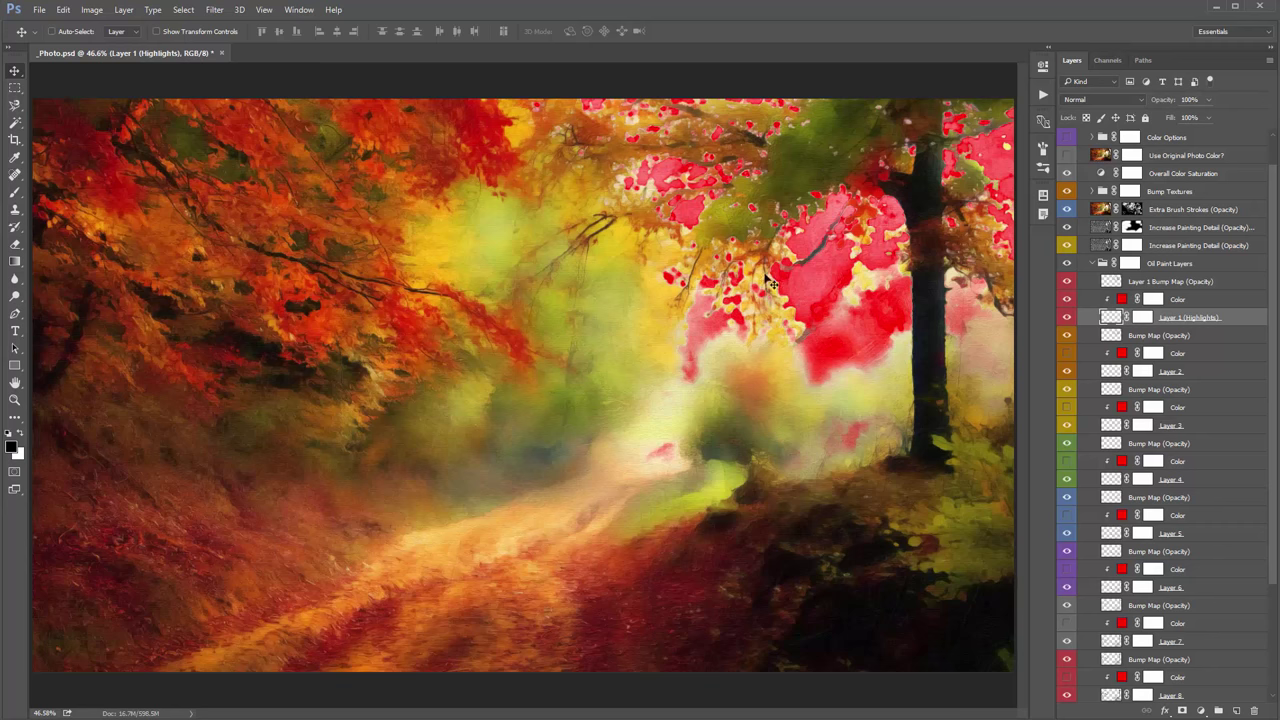
pyautogui.click(1066, 299)
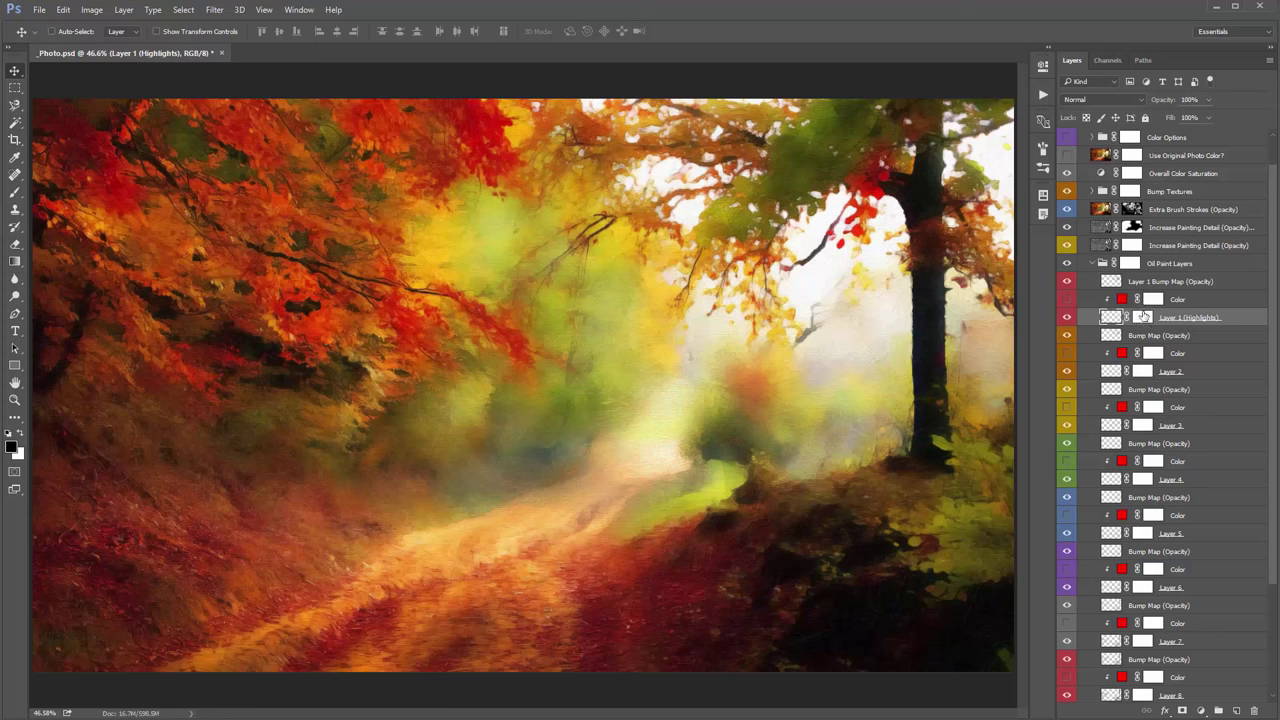
pyautogui.click(1067, 299)
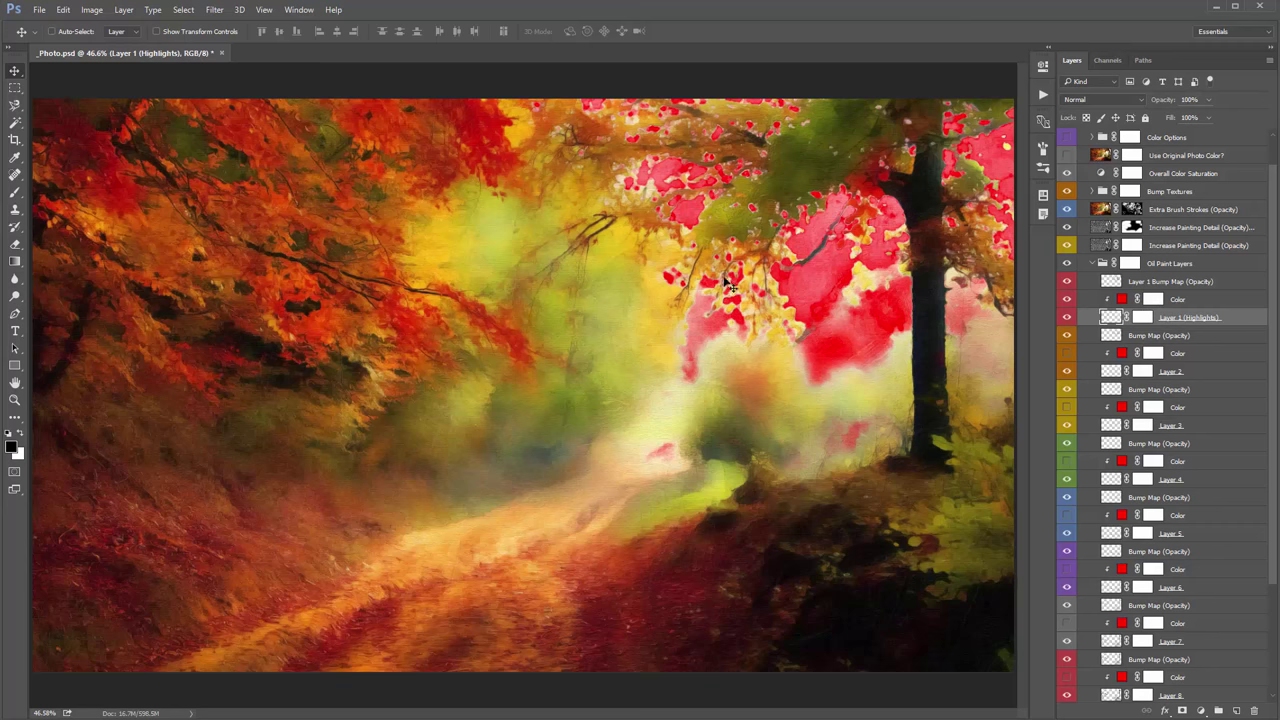
pyautogui.click(1067, 300)
# Toggle the clipped Color layers of Layers 2 to 5 on and off to see which areas each covers
pyautogui.click(1067, 353)
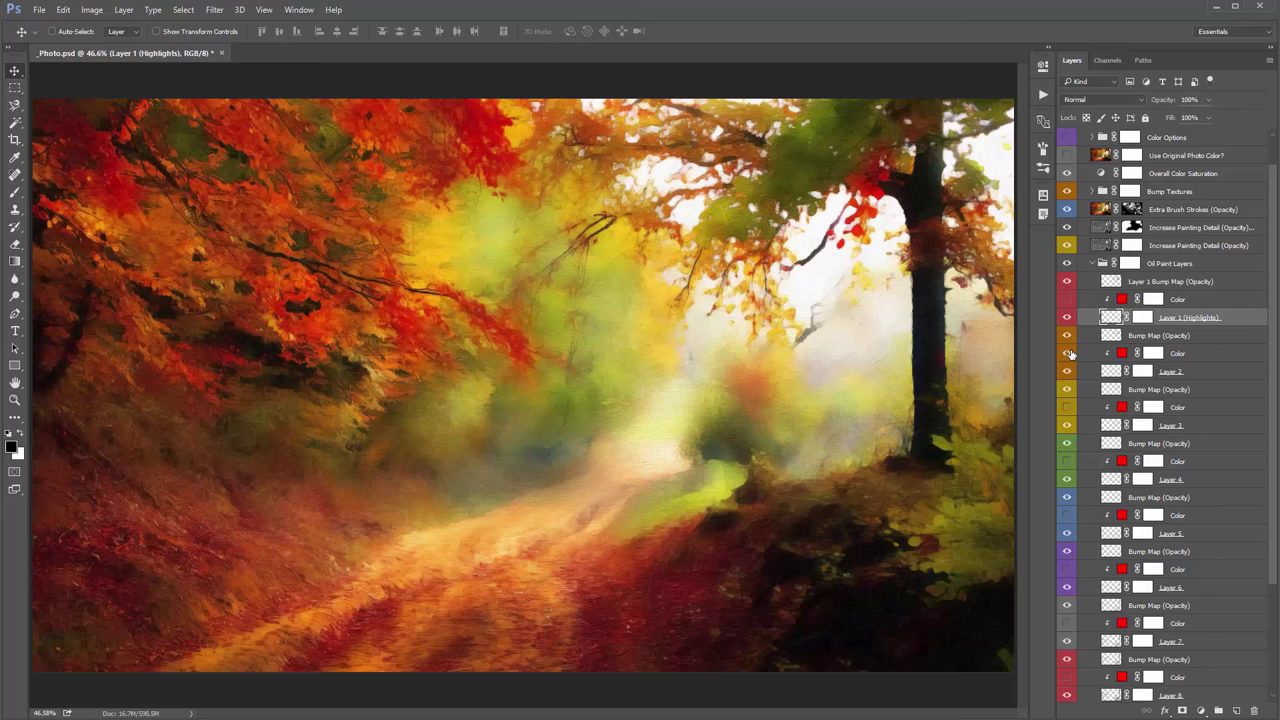
pyautogui.click(1067, 353)
pyautogui.click(1066, 407)
pyautogui.click(1066, 407)
pyautogui.click(1066, 461)
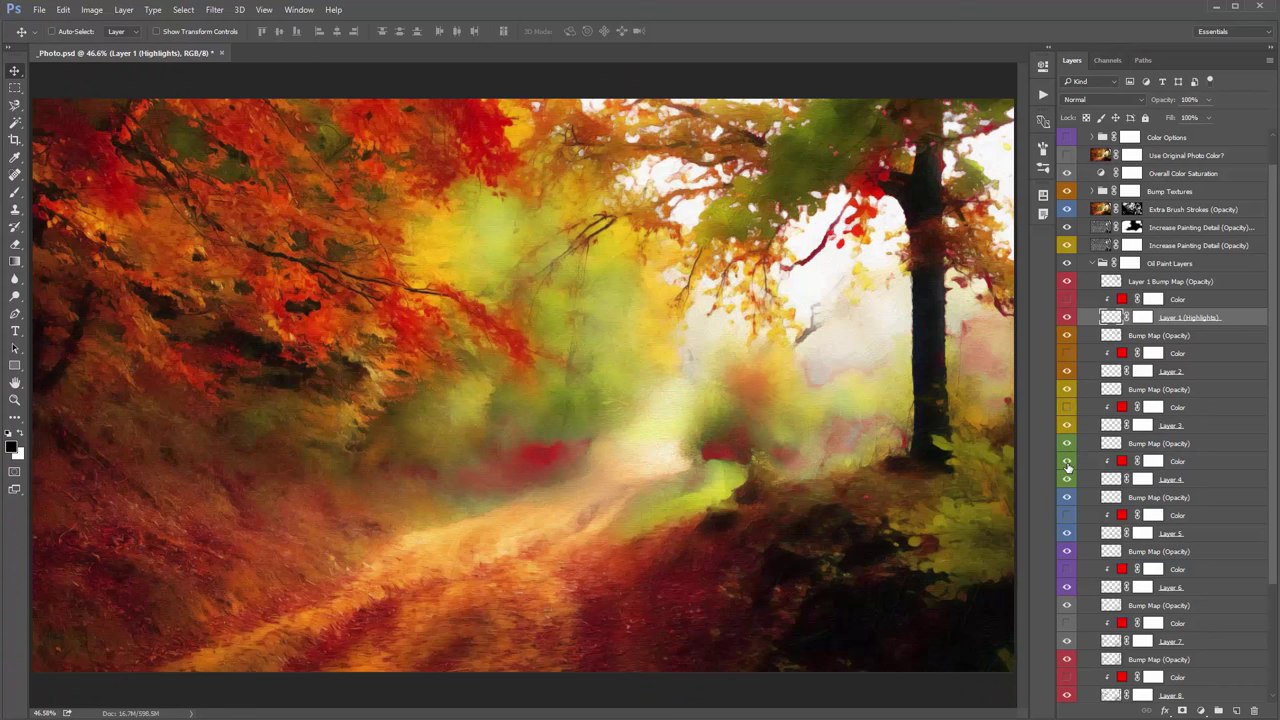
pyautogui.click(1066, 461)
pyautogui.click(1066, 461)
pyautogui.scroll(-3, 1068, 460)
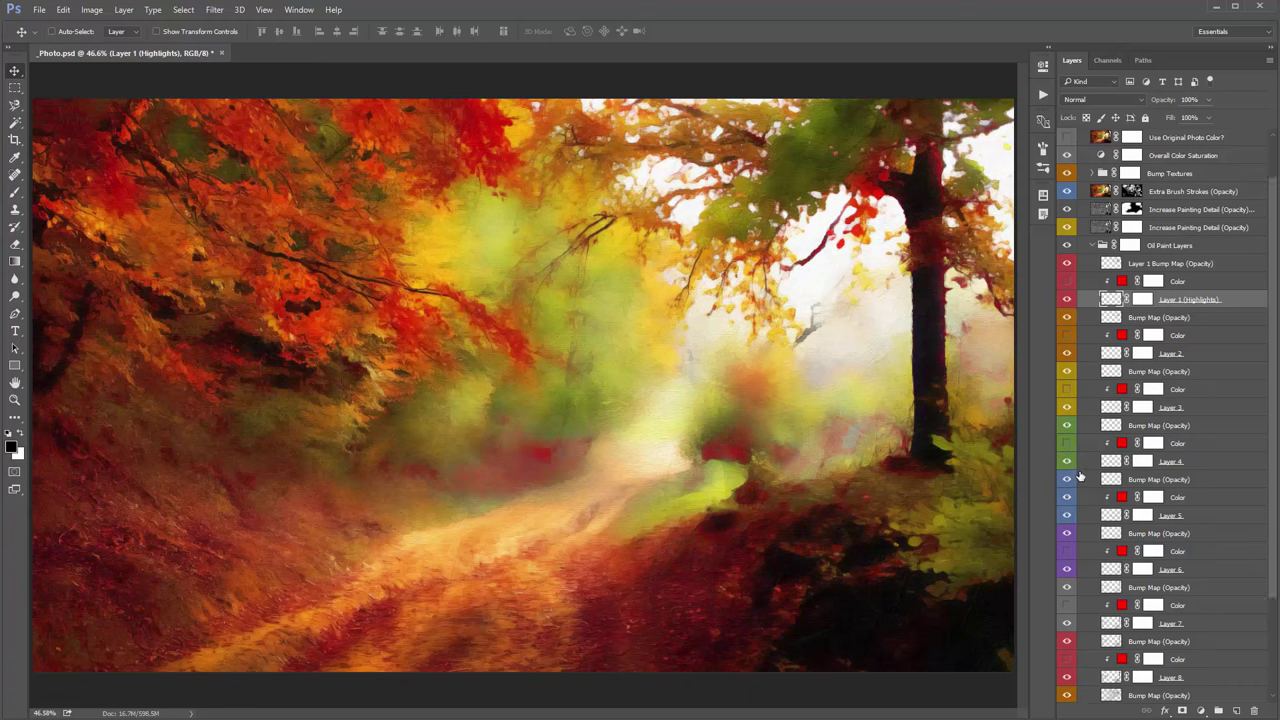
pyautogui.click(1066, 461)
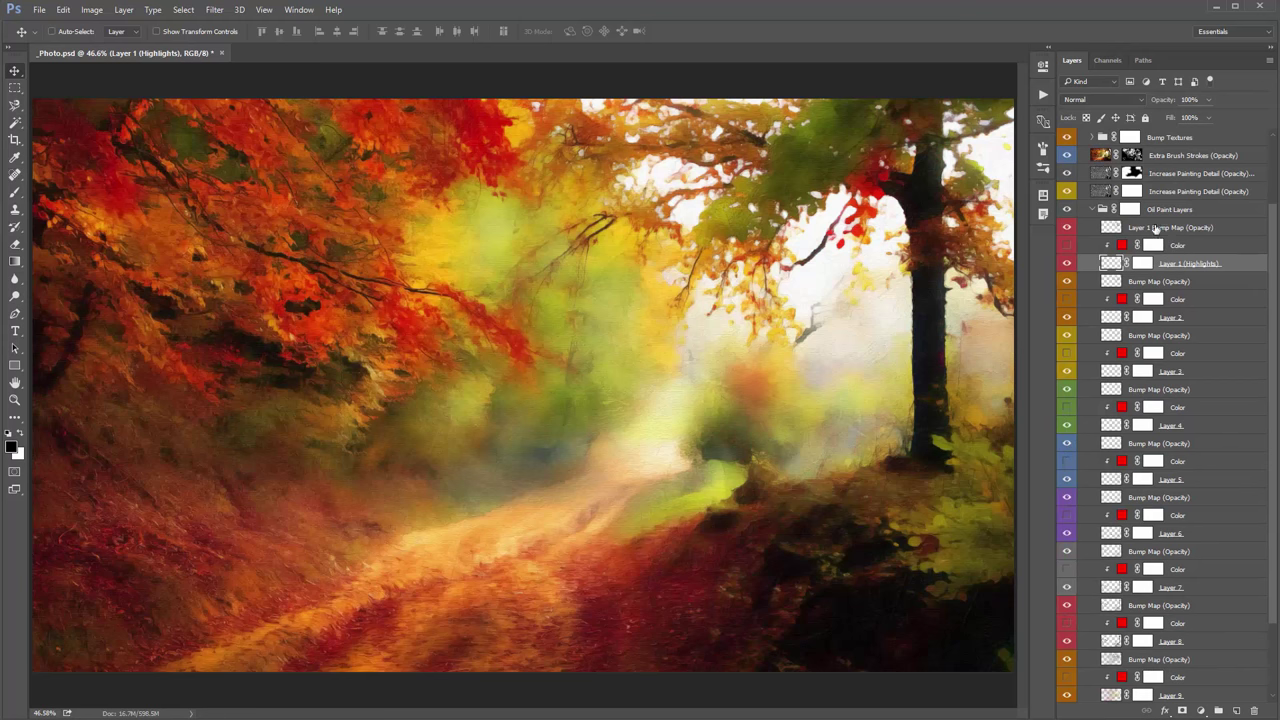
# Go down the remaining paint layer sets, toggling the Color layers of Layers 3 to 7 to compare their coverage
pyautogui.scroll(-3, 1148, 425)
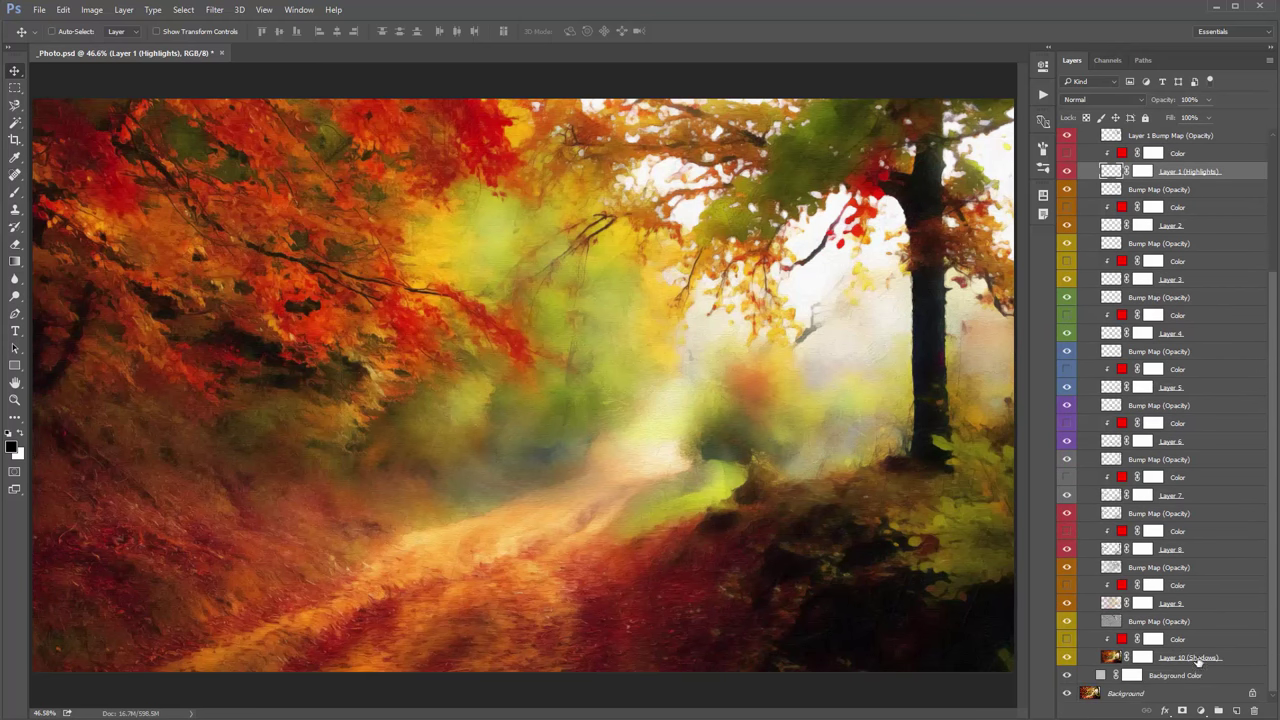
pyautogui.click(1068, 298)
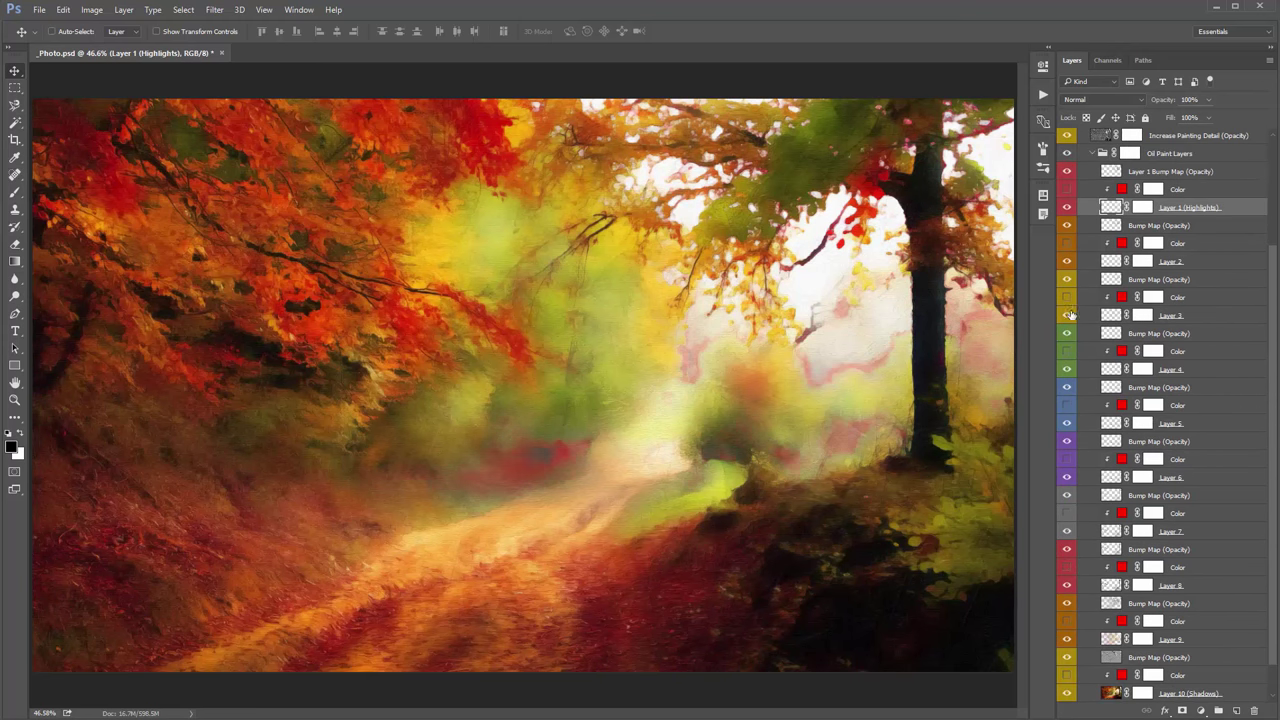
pyautogui.click(1068, 302)
pyautogui.click(1066, 351)
pyautogui.click(1066, 351)
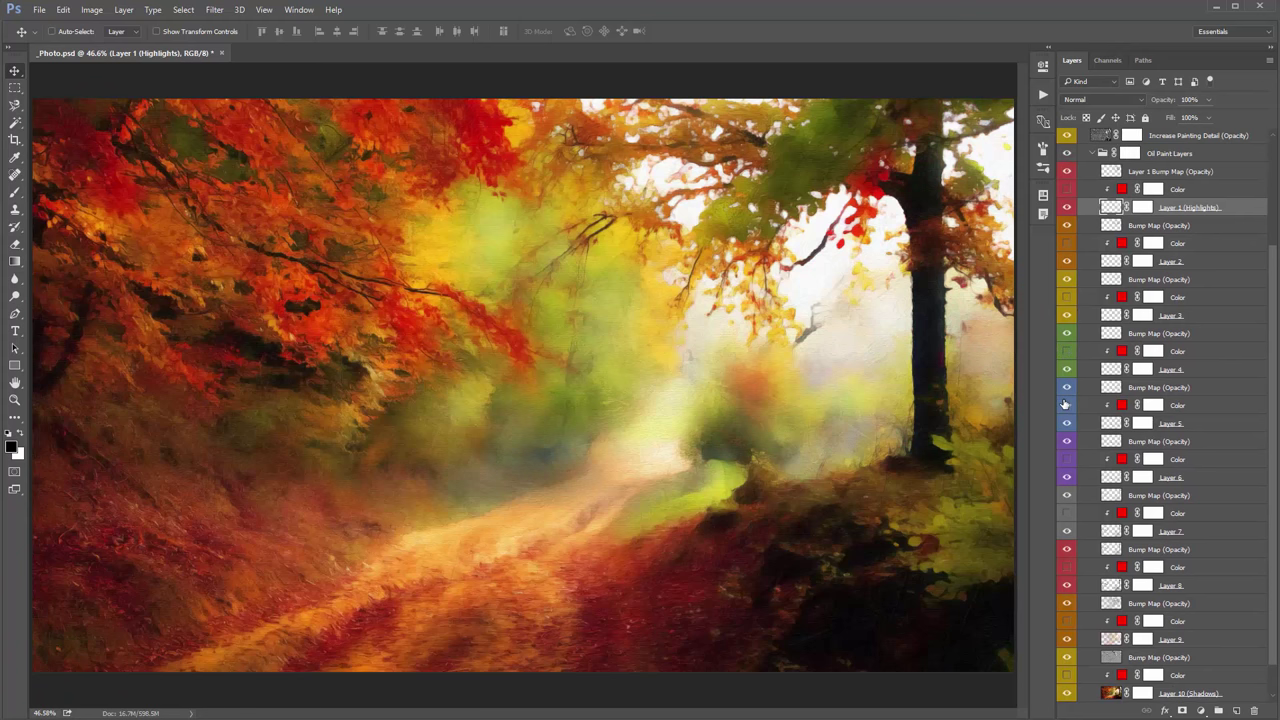
pyautogui.click(1066, 405)
pyautogui.click(1066, 405)
pyautogui.click(1066, 459)
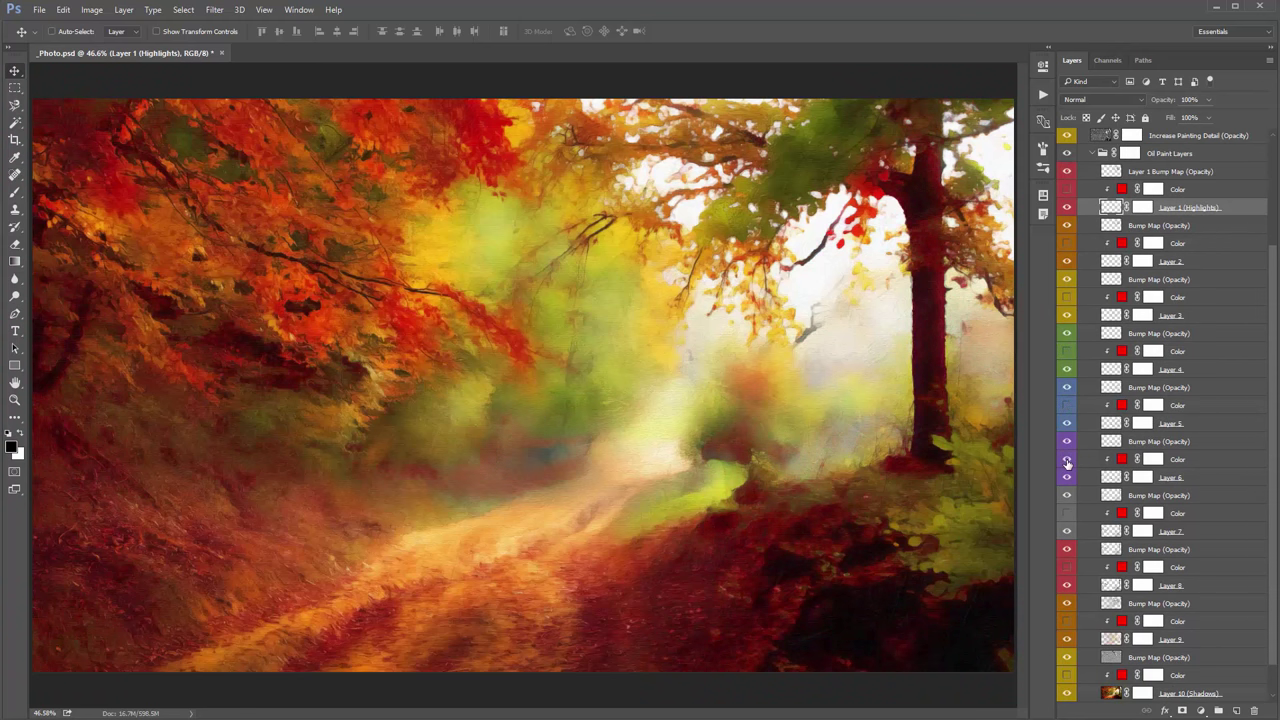
pyautogui.click(1066, 459)
pyautogui.click(1066, 513)
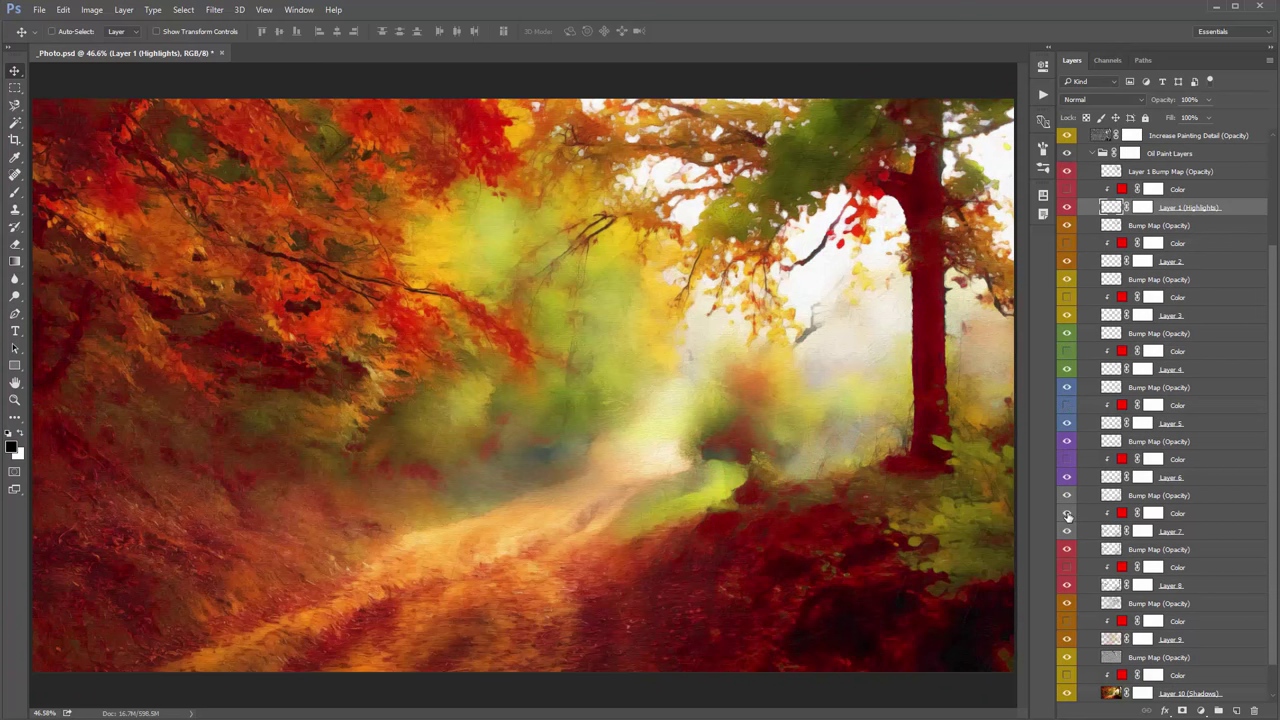
pyautogui.click(1066, 513)
pyautogui.scroll(1, 1105, 440)
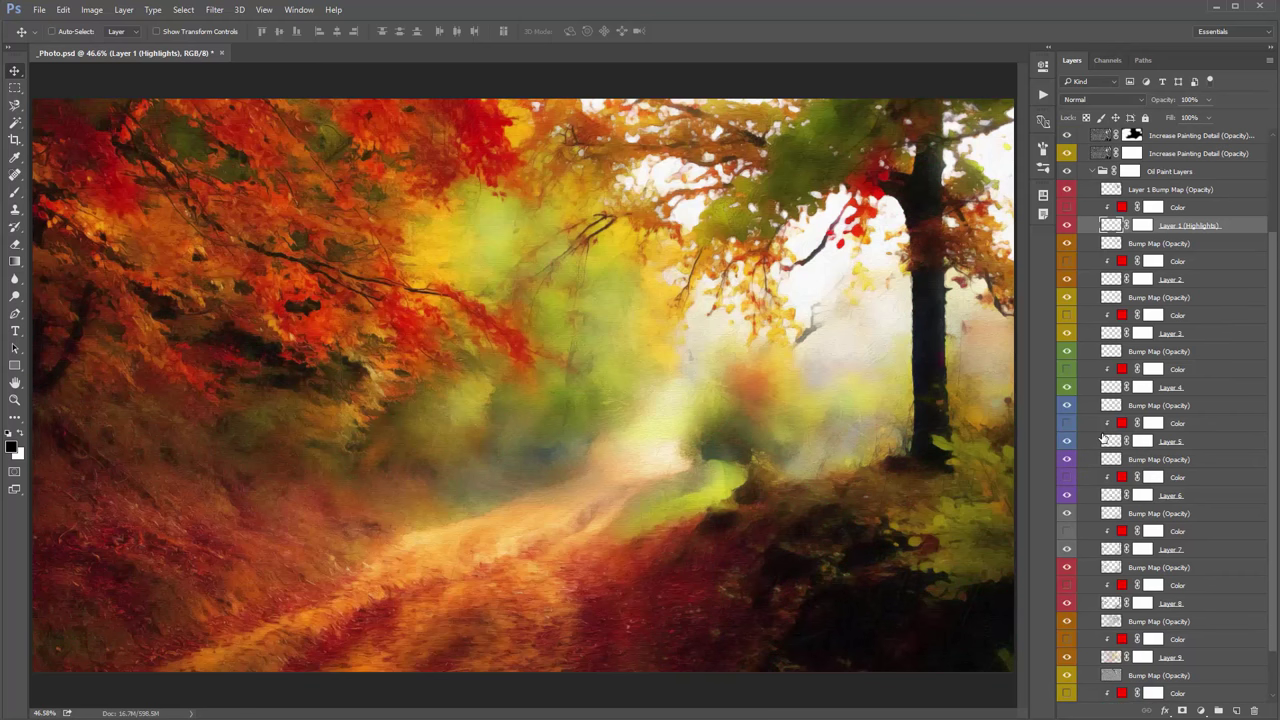
pyautogui.click(1067, 481)
pyautogui.click(1066, 481)
# Show Layer 7's Color layer, try a dark blue such as #1c485c, cancel the color change and hide the layer again
pyautogui.click(1066, 531)
pyautogui.scroll(-3, 1081, 481)
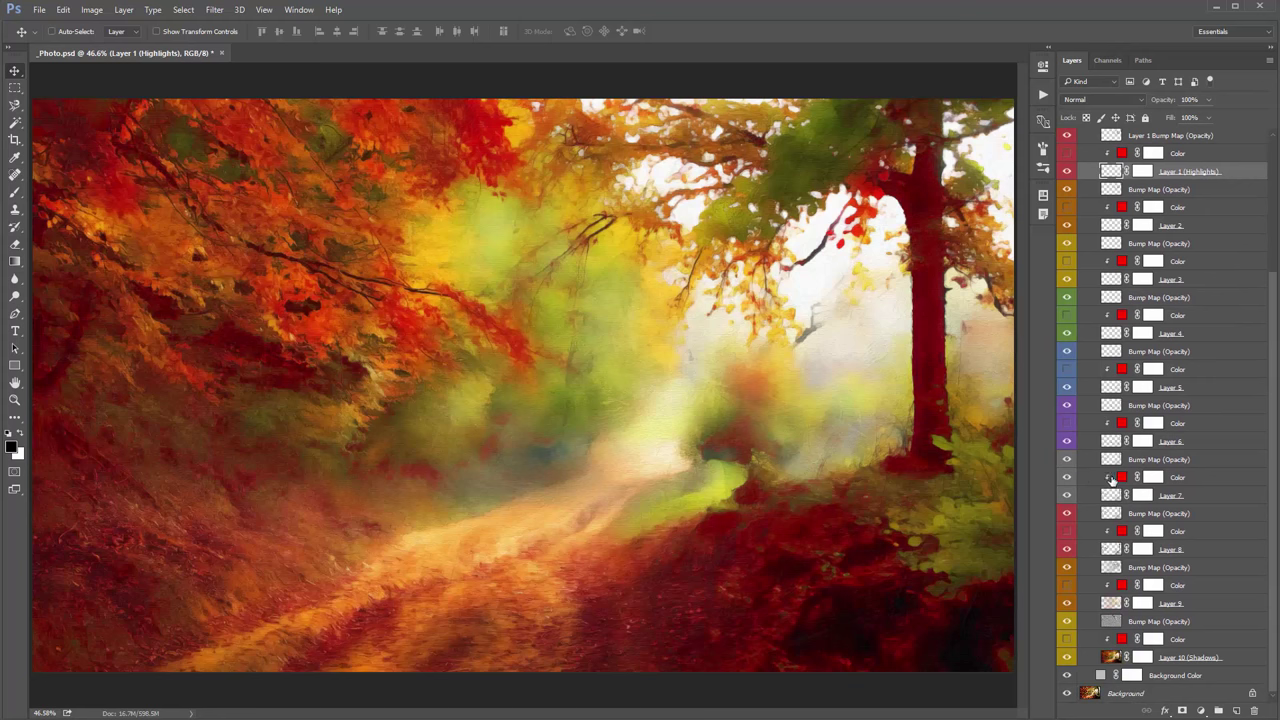
pyautogui.doubleClick(1121, 479)
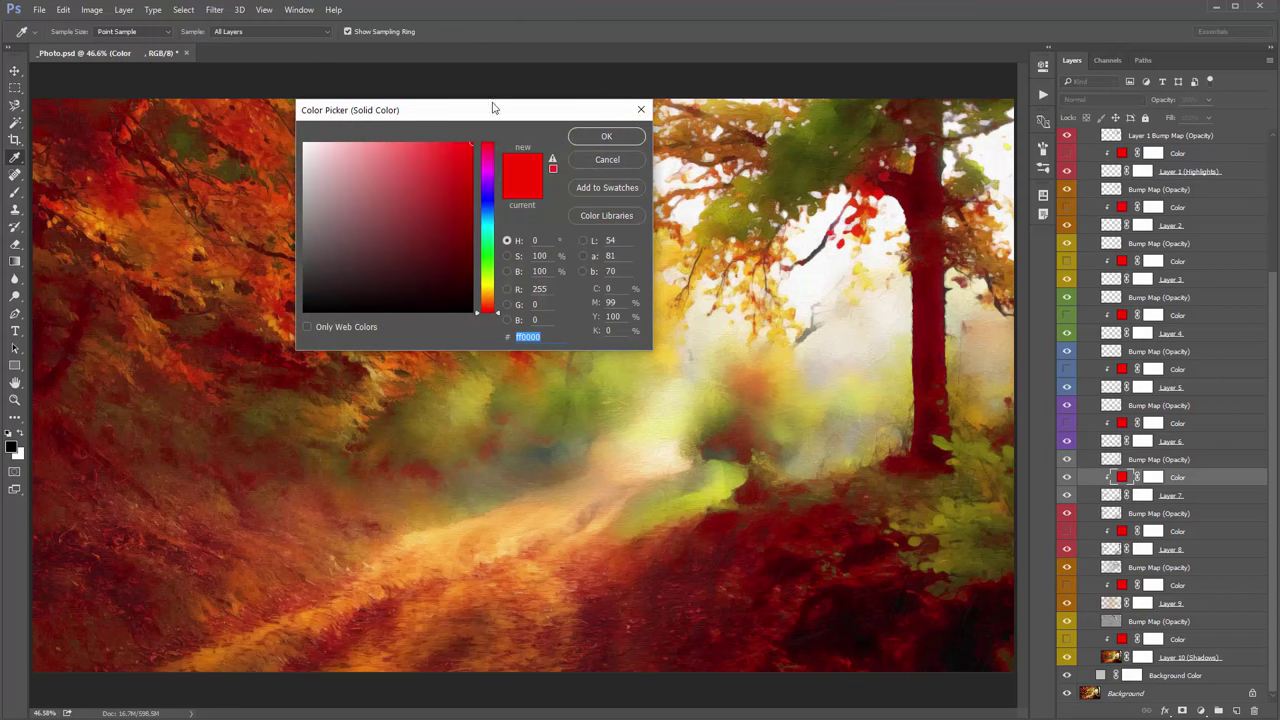
pyautogui.moveTo(494, 114); pyautogui.dragTo(716, 116)
pyautogui.moveTo(718, 160); pyautogui.dragTo(716, 222)
pyautogui.click(648, 254)
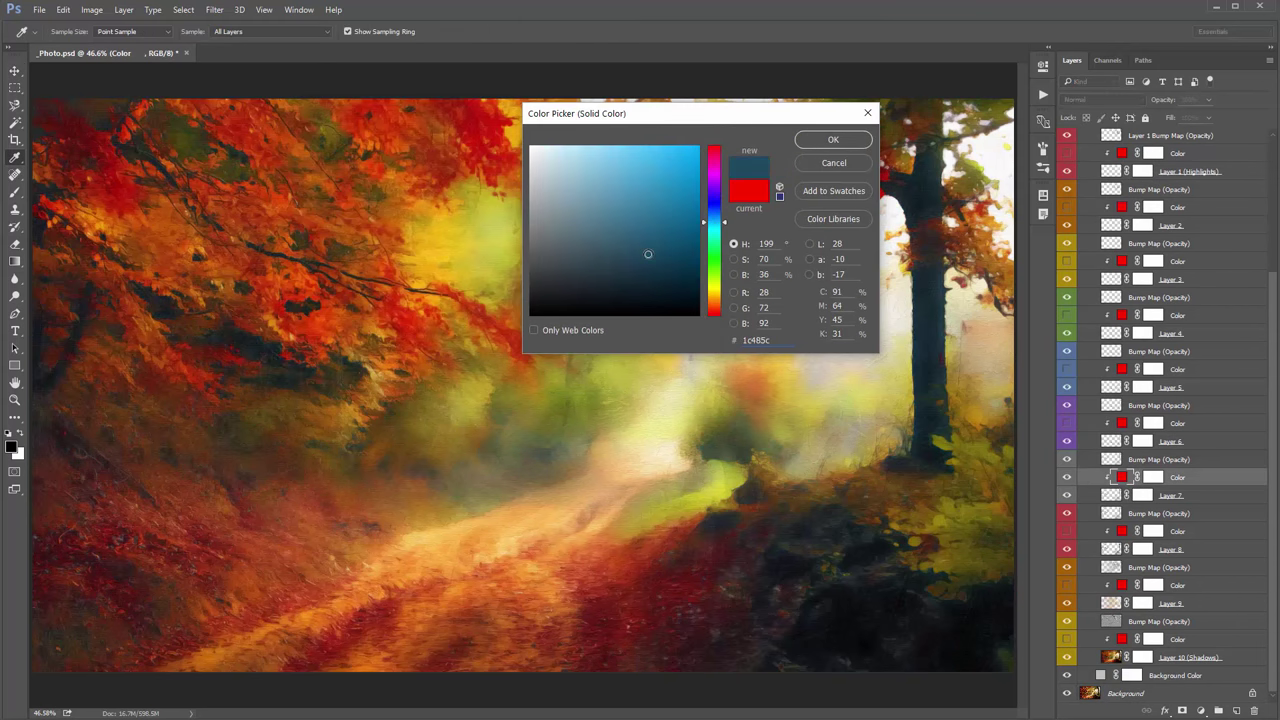
pyautogui.moveTo(648, 254)
pyautogui.mouseDown()
pyautogui.moveTo(636, 237)
pyautogui.moveTo(635, 250)
pyautogui.mouseUp()
pyautogui.click(843, 164)
pyautogui.click(1066, 477)
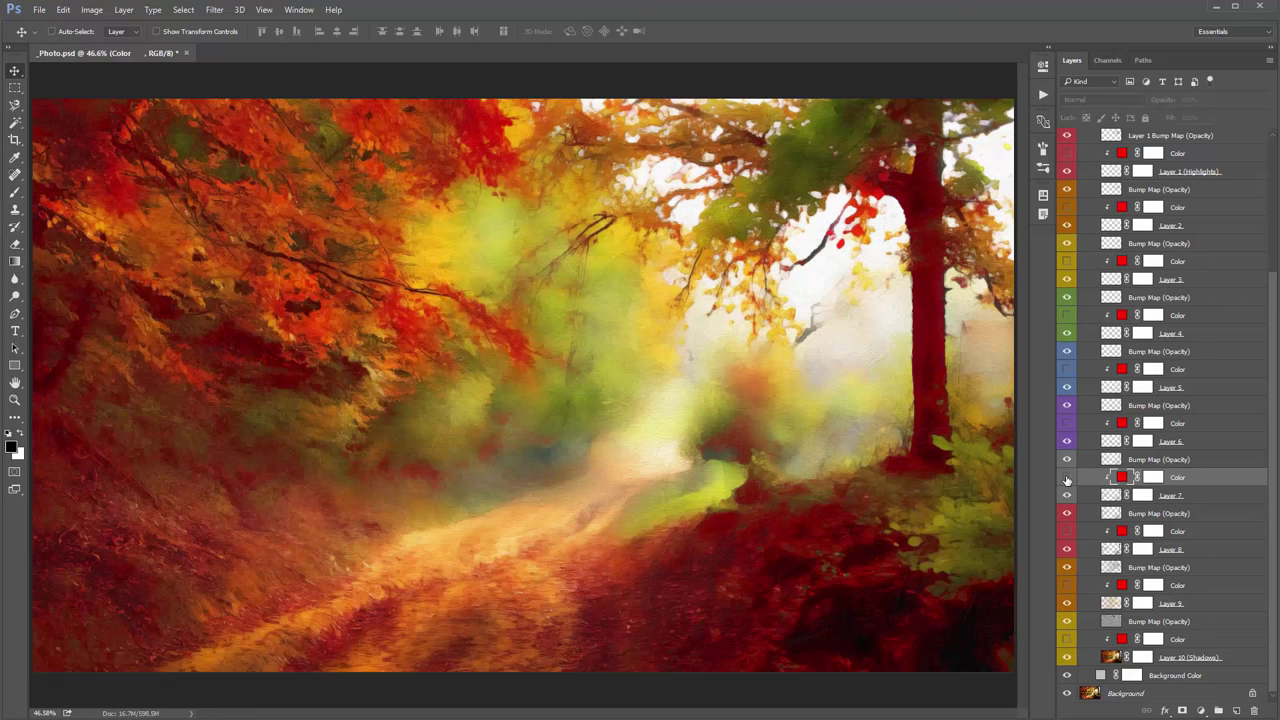
# Select the Bump Map layer above Layer 7 and adjust its opacity to vary the texture strength
pyautogui.click(1163, 462)
pyautogui.click(1183, 476)
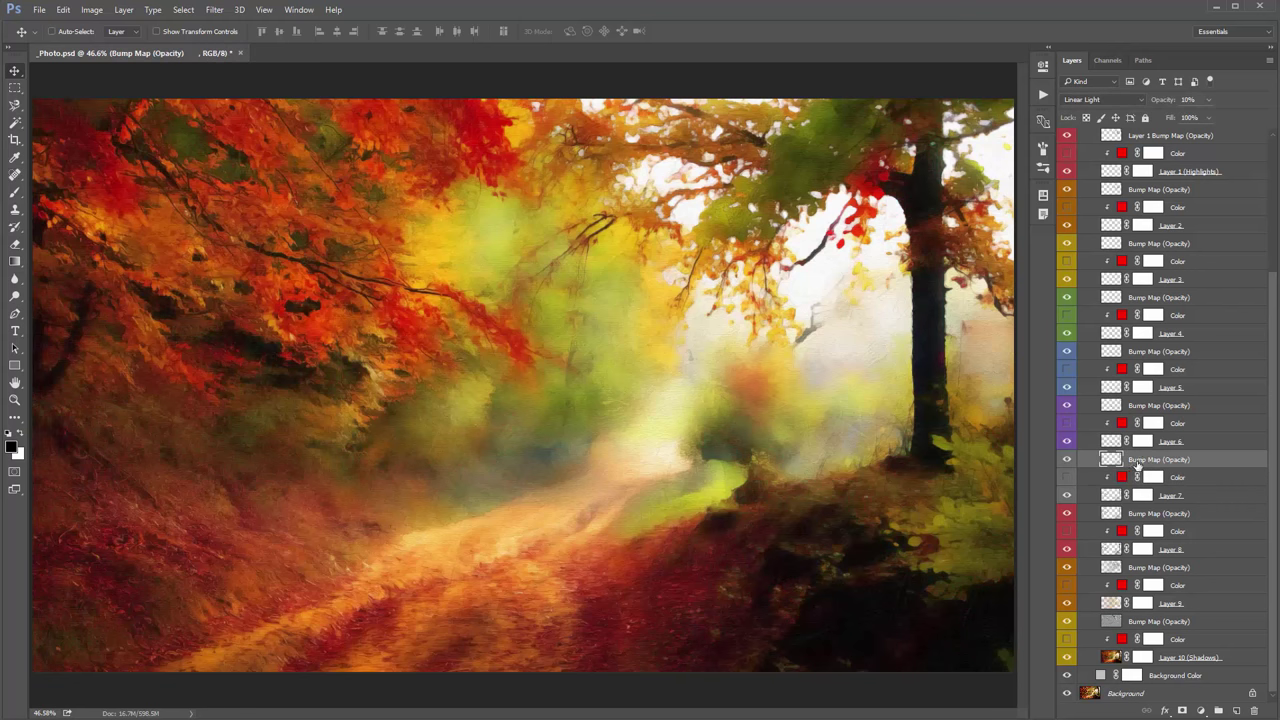
pyautogui.click(1182, 463)
pyautogui.moveTo(1160, 101); pyautogui.dragTo(1250, 101)
pyautogui.click(1008, 152)
pyautogui.click(1164, 101)
pyautogui.moveTo(760, 175); pyautogui.dragTo(365, 190)
# Compare the painting with and without Layer 7's Bump Map layer, leaving that layer hidden
pyautogui.click(1067, 458)
pyautogui.click(1067, 458)
pyautogui.click(1067, 458)
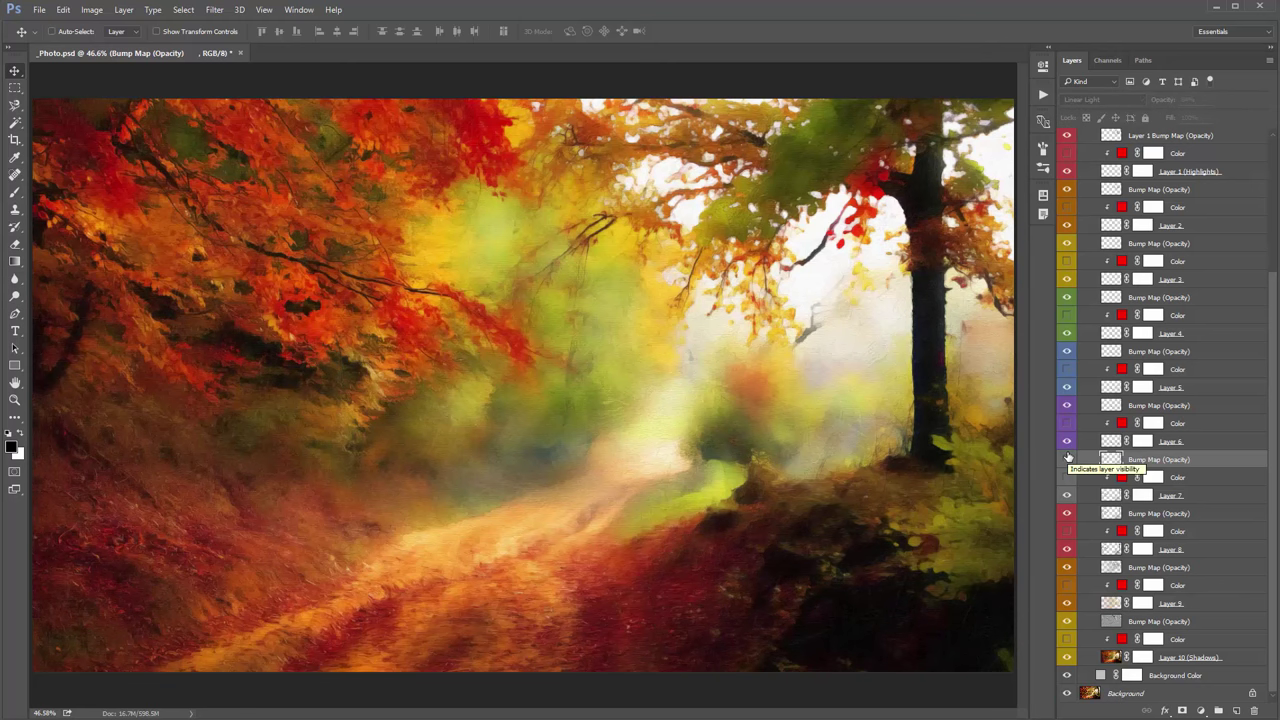
# Toggle Layer 8's clipped Color layer on and off to see which areas it covers
pyautogui.click(1067, 531)
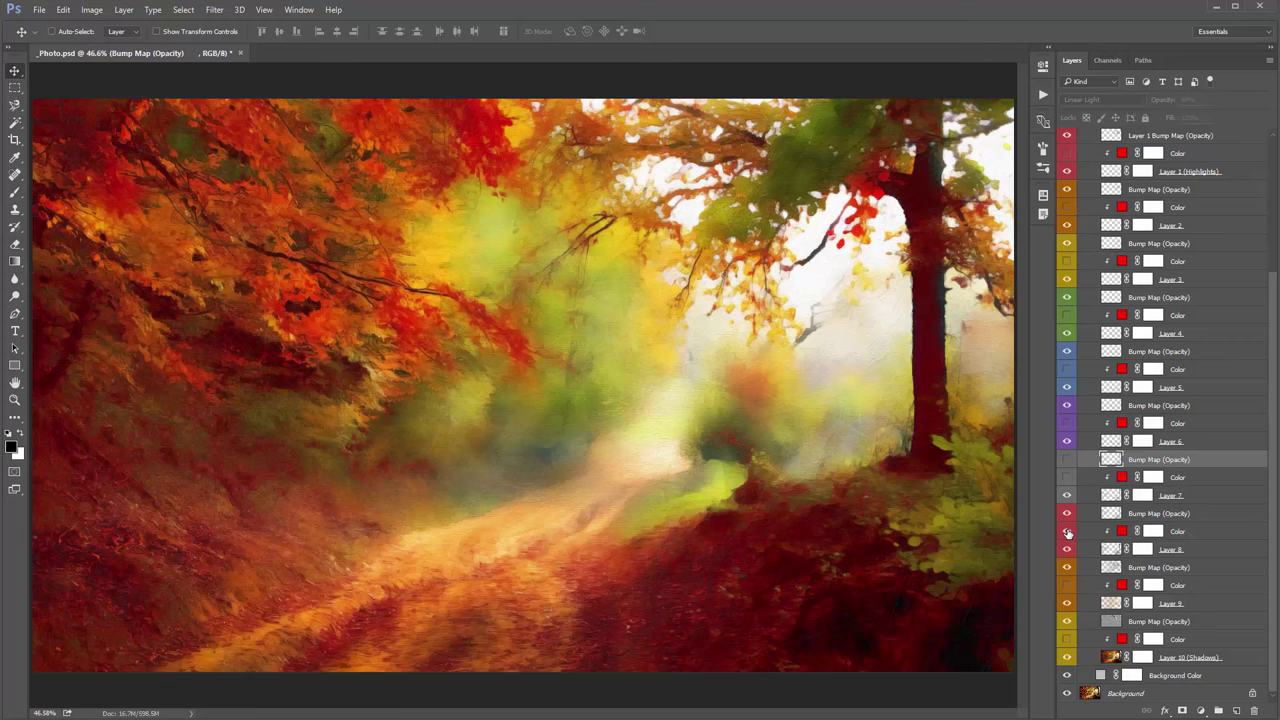
pyautogui.click(1067, 531)
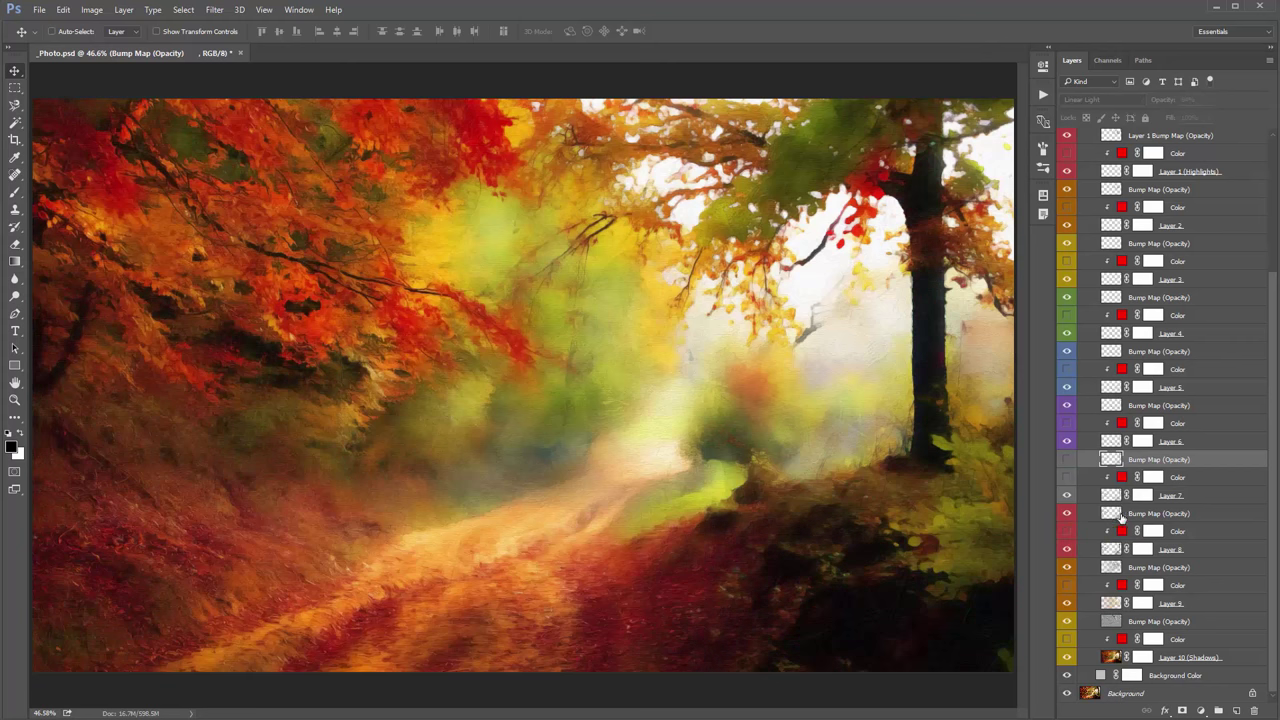
pyautogui.click(1067, 531)
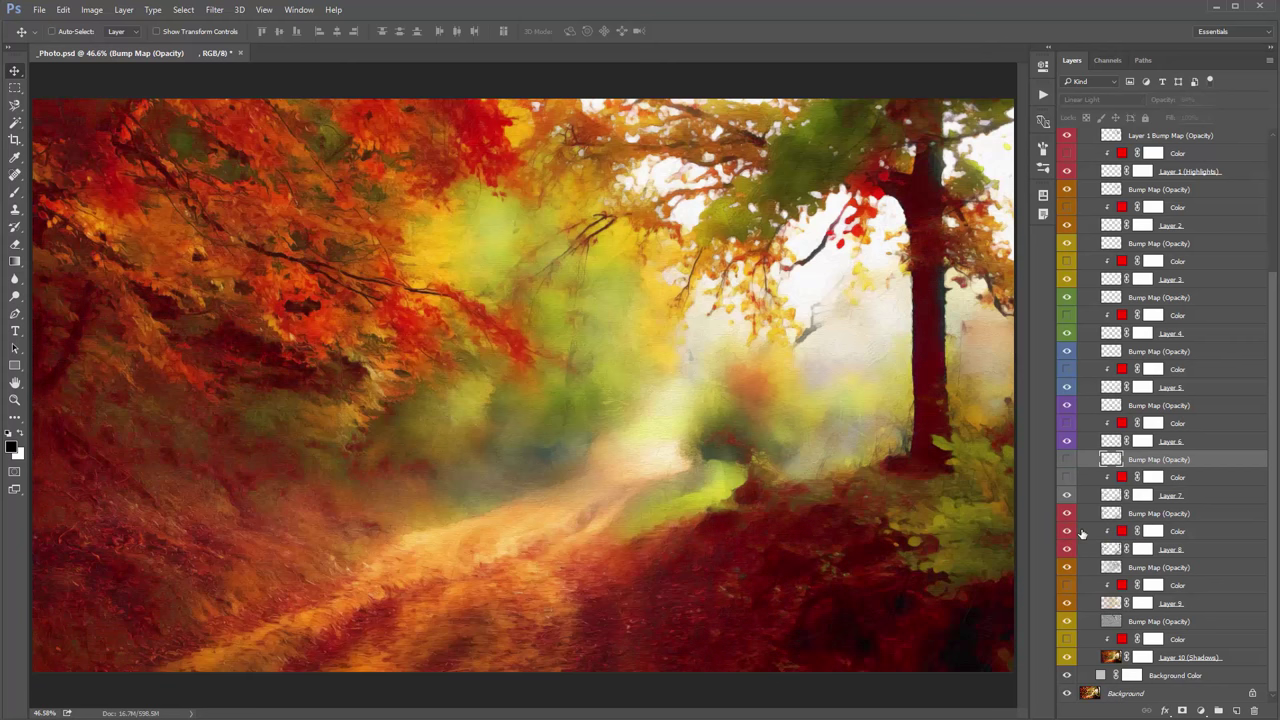
pyautogui.click(1067, 531)
# Set the opacity of Layer 8's Bump Map layer to 45%
pyautogui.click(1147, 517)
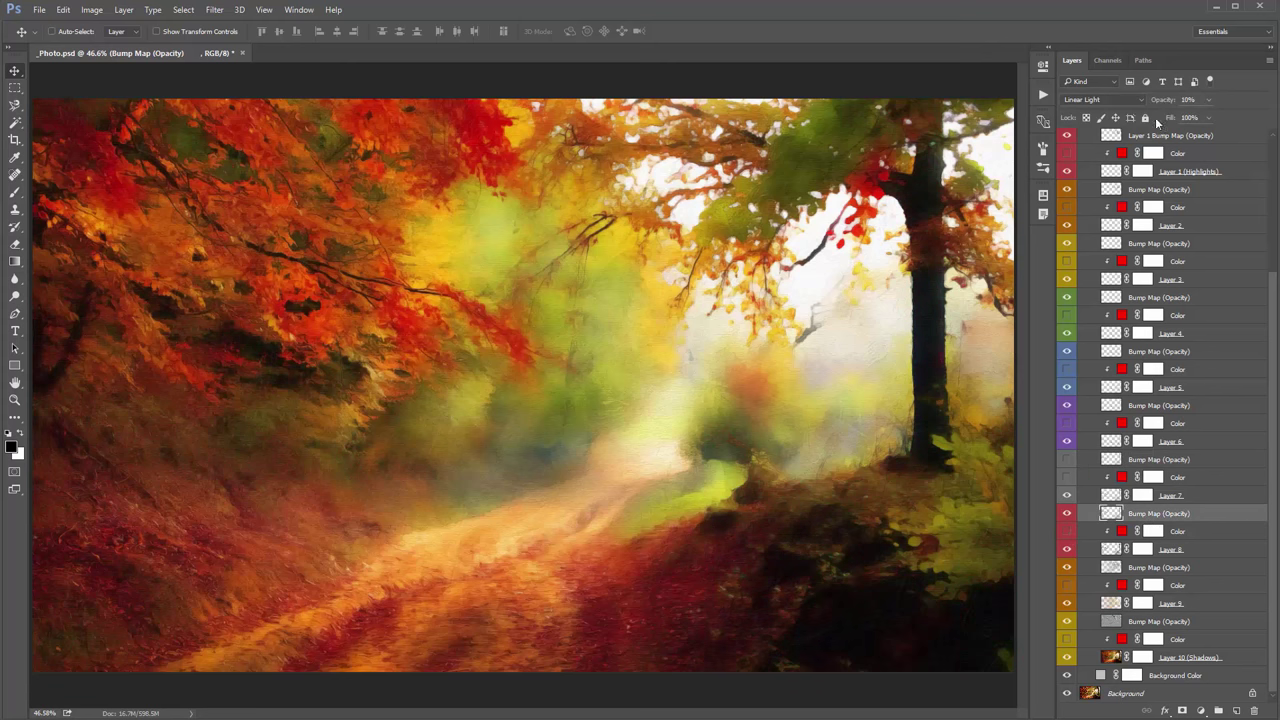
pyautogui.write('0')
pyautogui.write('64')
pyautogui.press('Return')
pyautogui.moveTo(1149, 101); pyautogui.dragTo(1124, 110)
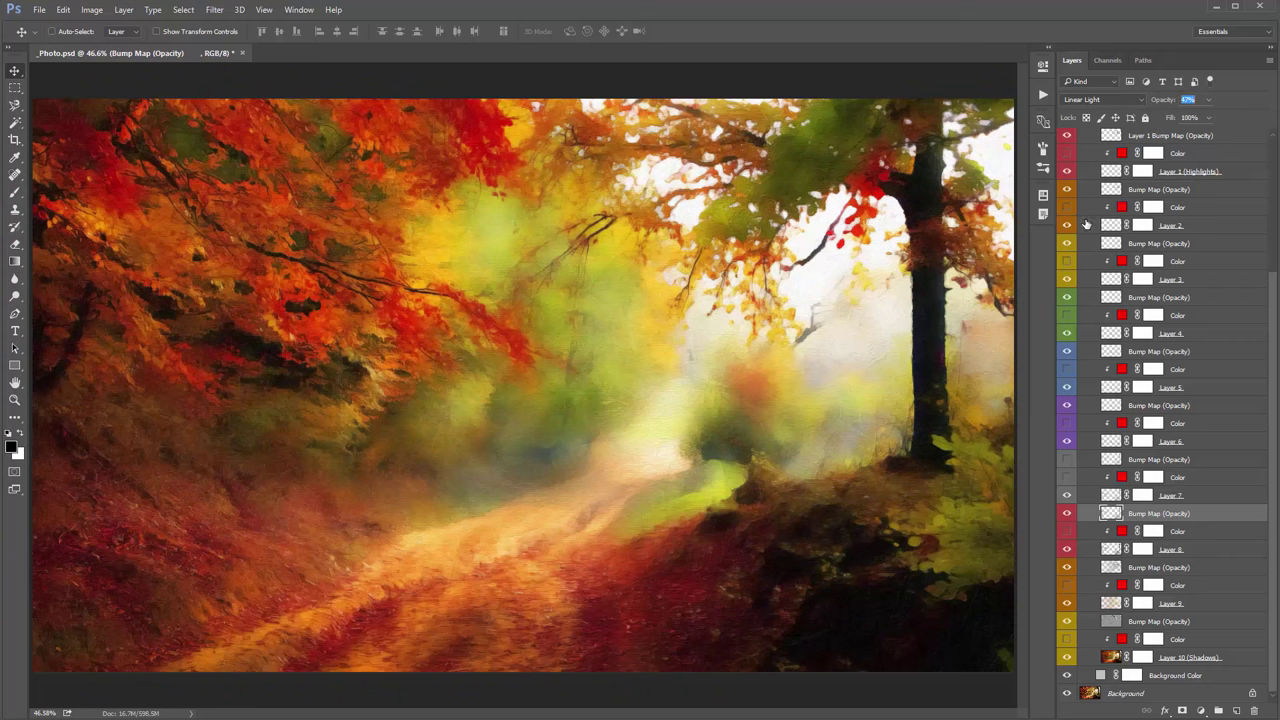
# Preview the areas covered by Layer 5 by showing and hiding its clipped Color layer
pyautogui.click(1066, 370)
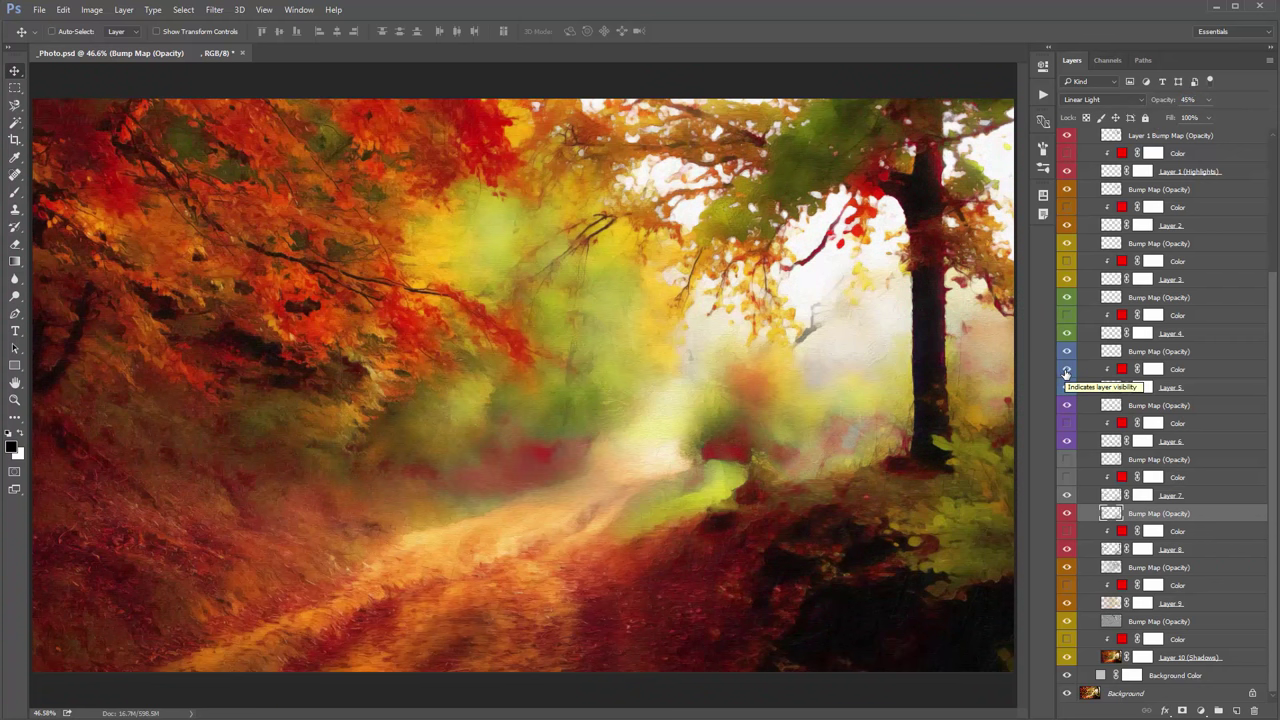
pyautogui.click(1066, 387)
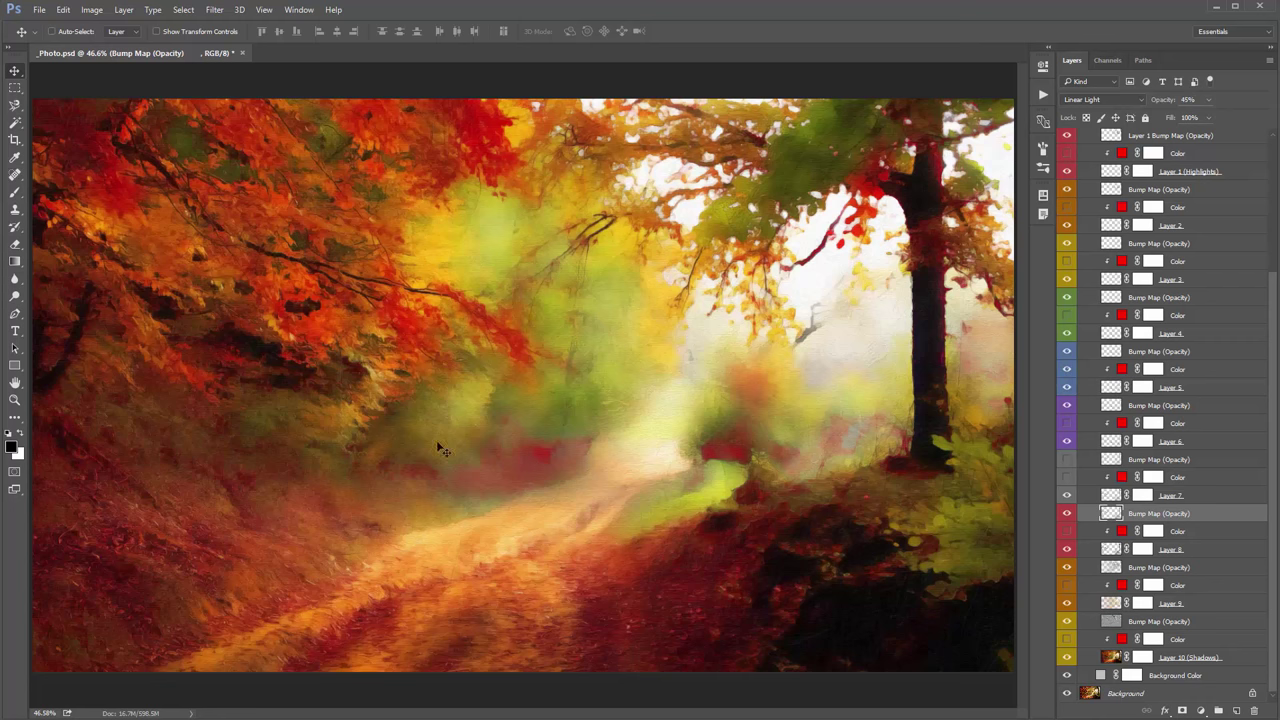
pyautogui.click(1066, 369)
# Set the opacity of Layer 5's Bump Map layer to 85%
pyautogui.click(1150, 351)
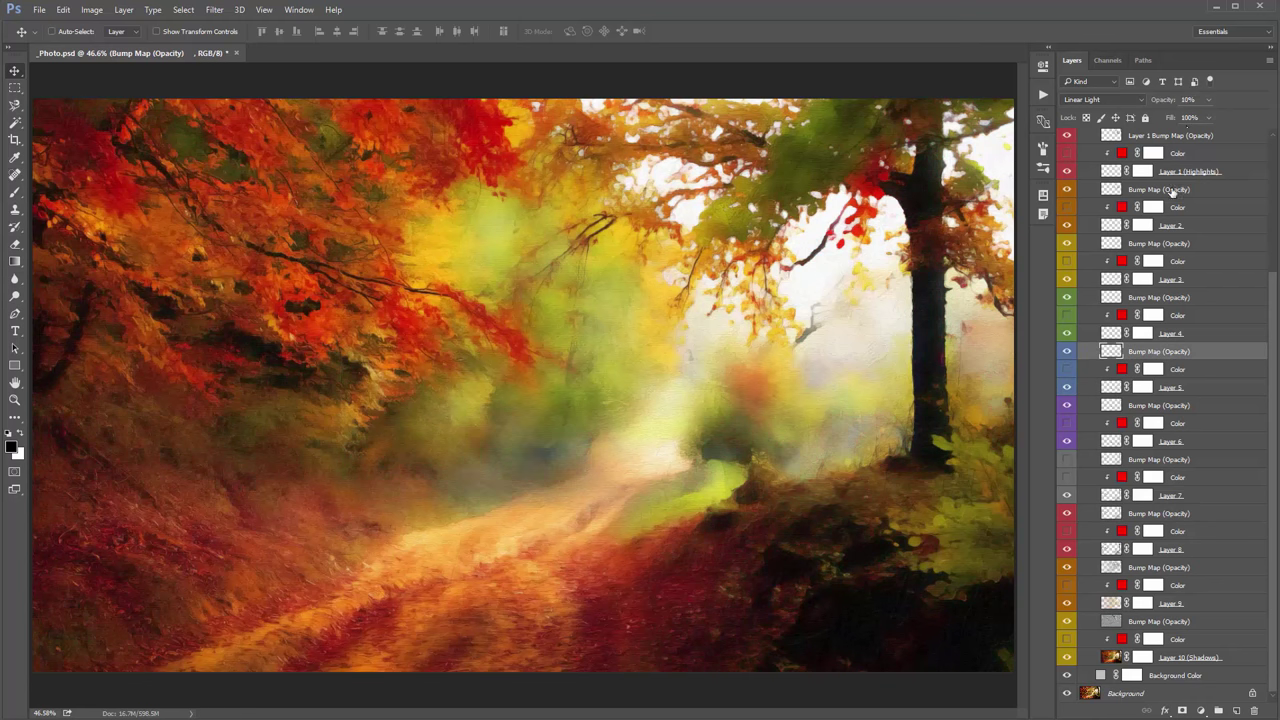
pyautogui.moveTo(1156, 102)
pyautogui.mouseDown()
pyautogui.moveTo(1176, 104)
pyautogui.moveTo(1145, 104)
pyautogui.mouseUp()
pyautogui.press('0')
pyautogui.press('0')
pyautogui.press('8')
pyautogui.press('5')
# Go through the Bump Map layers of Layers 7, 8 and 9, and toggle Layer 9's Color layer to see its coverage
pyautogui.click(1157, 460)
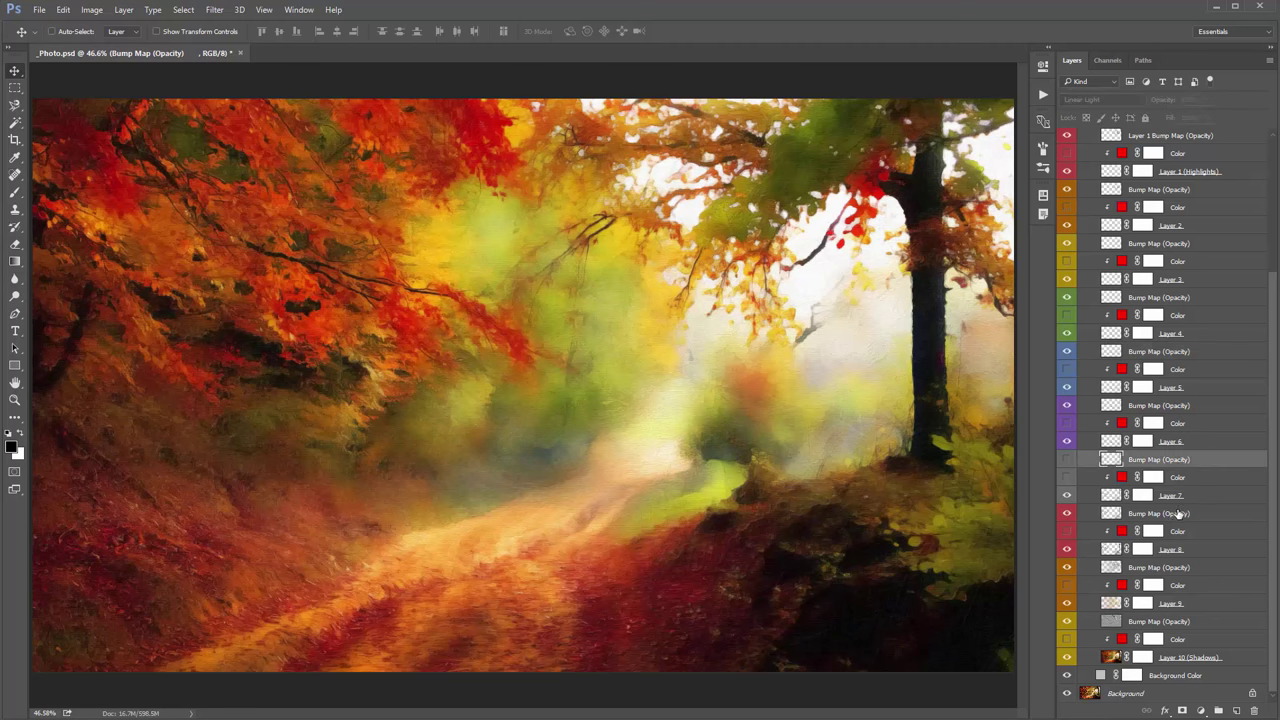
pyautogui.click(1170, 514)
pyautogui.click(1162, 568)
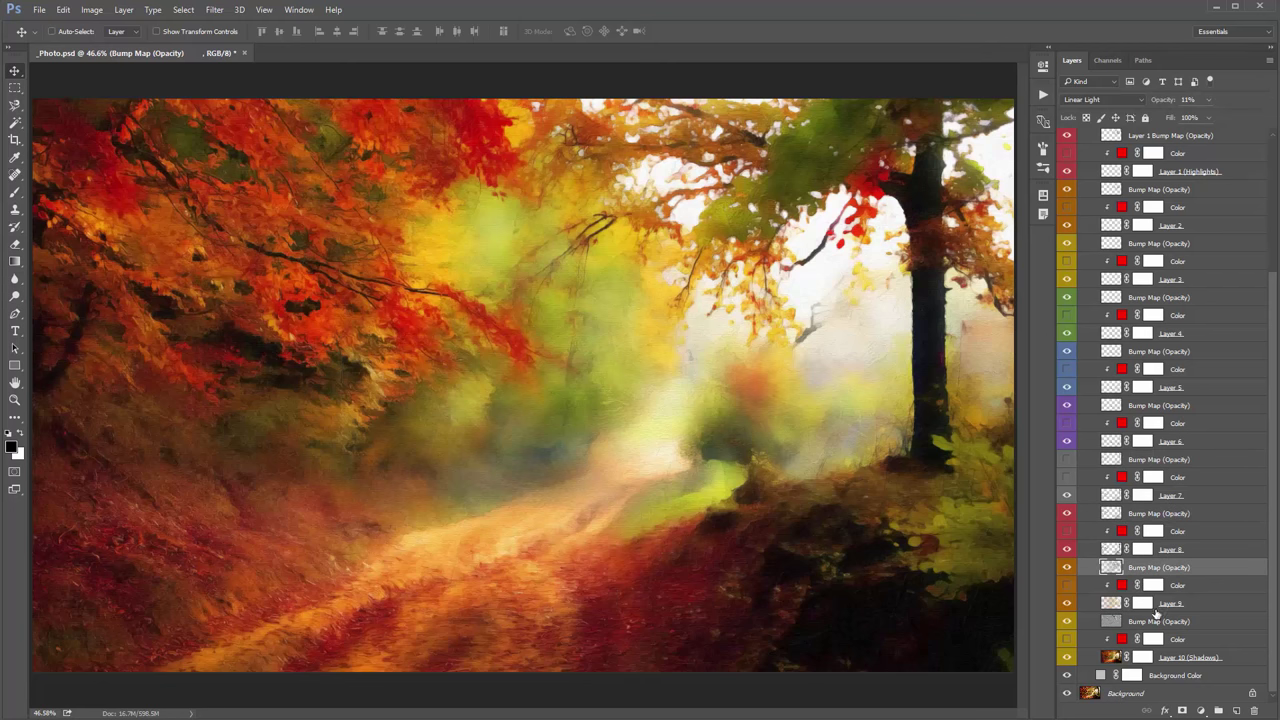
pyautogui.click(1068, 585)
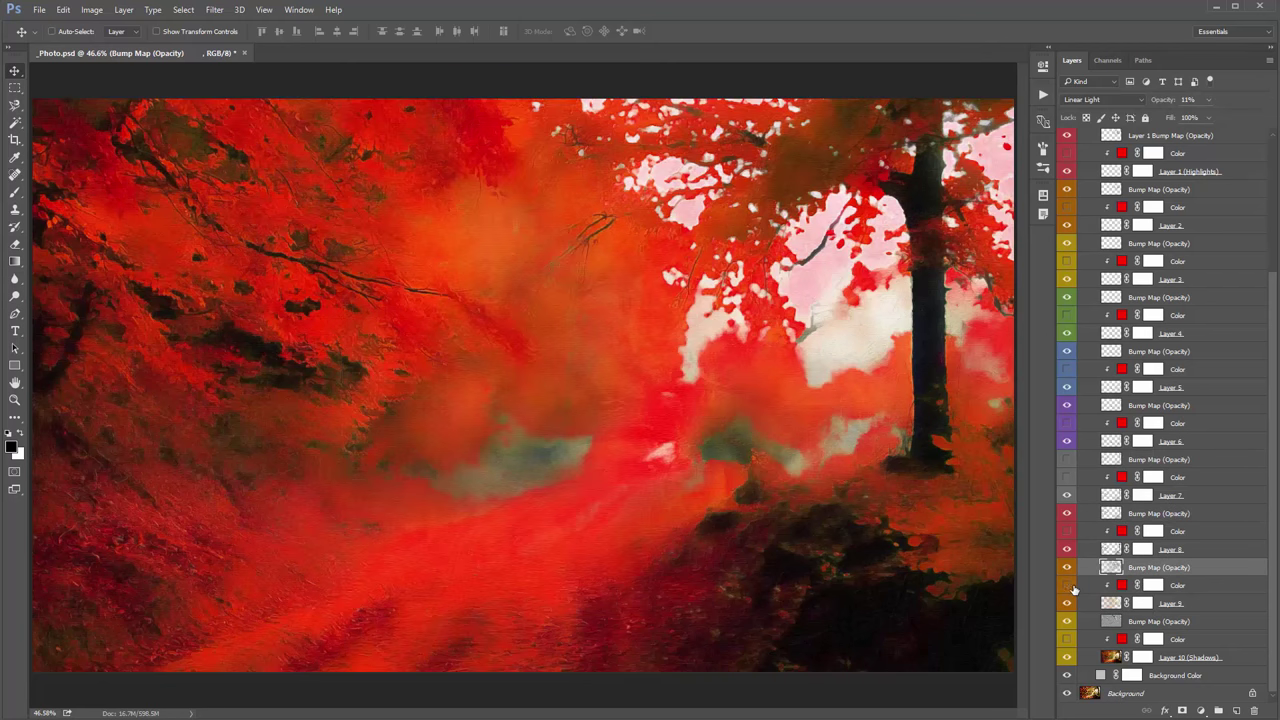
pyautogui.click(1068, 585)
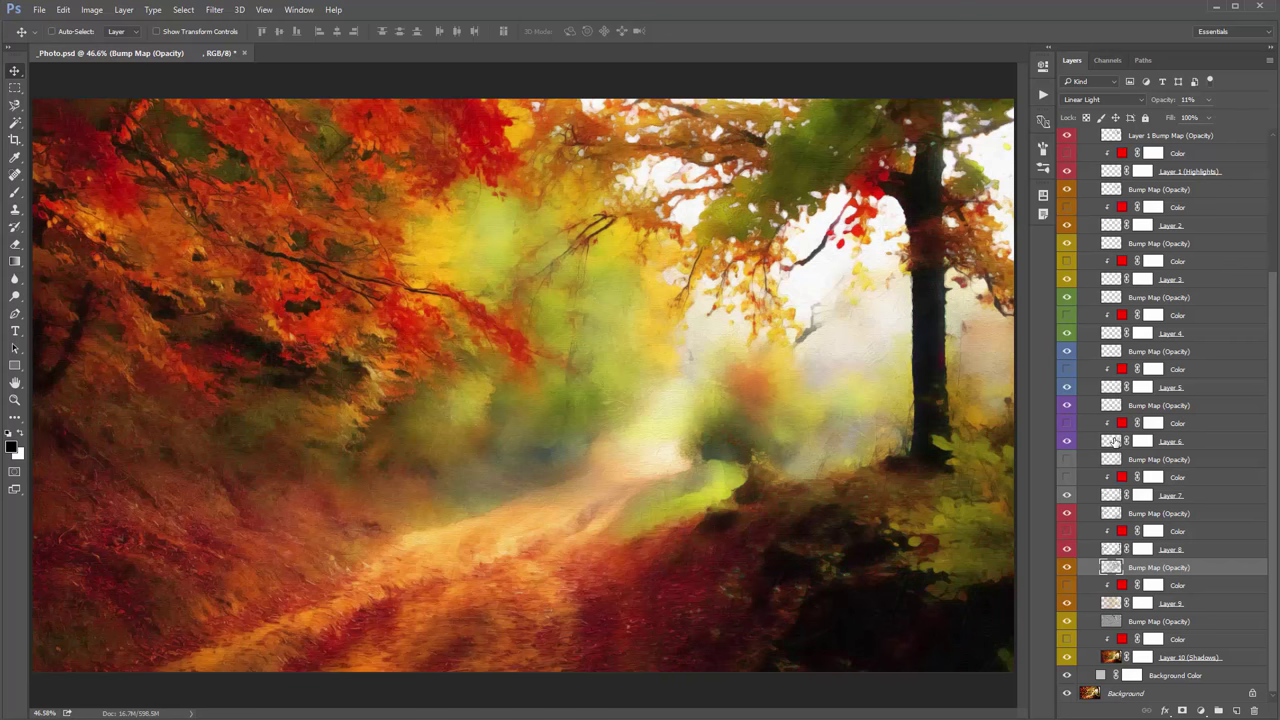
# Collapse the Oil Paint Layers group and toggle the Background Color layer off and on to compare the painting
pyautogui.scroll(3, 1115, 443)
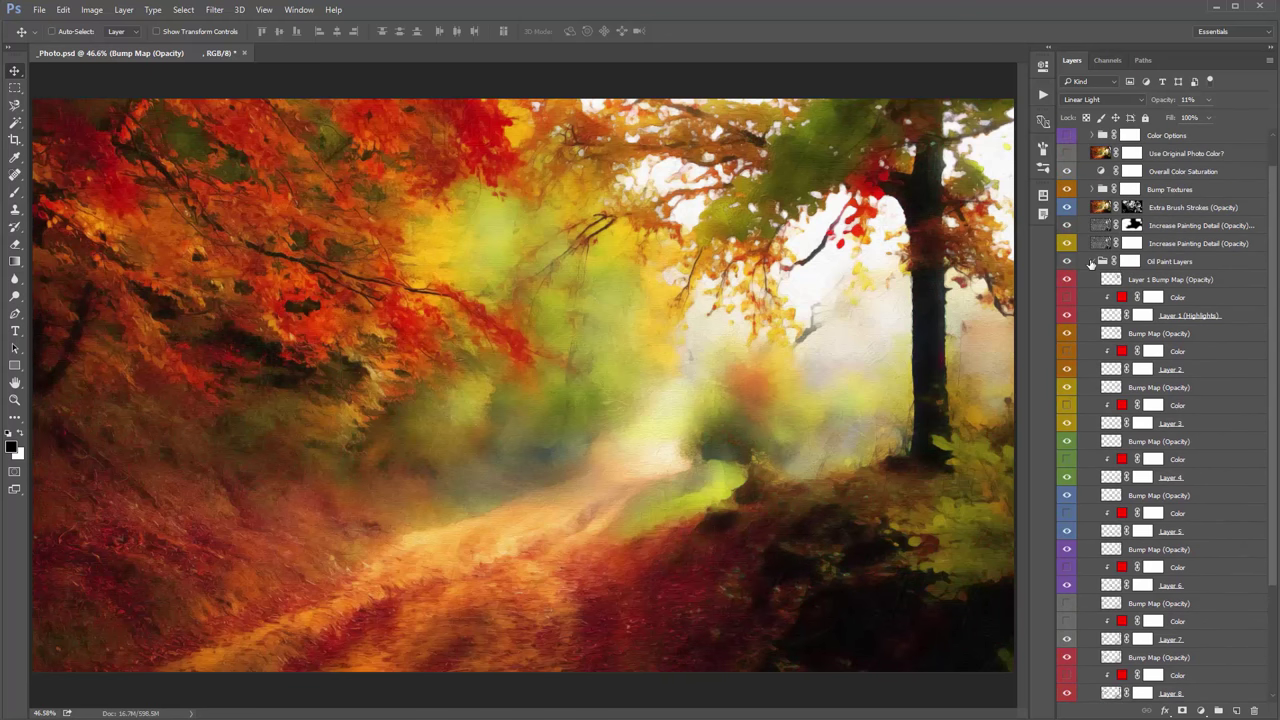
pyautogui.click(1091, 262)
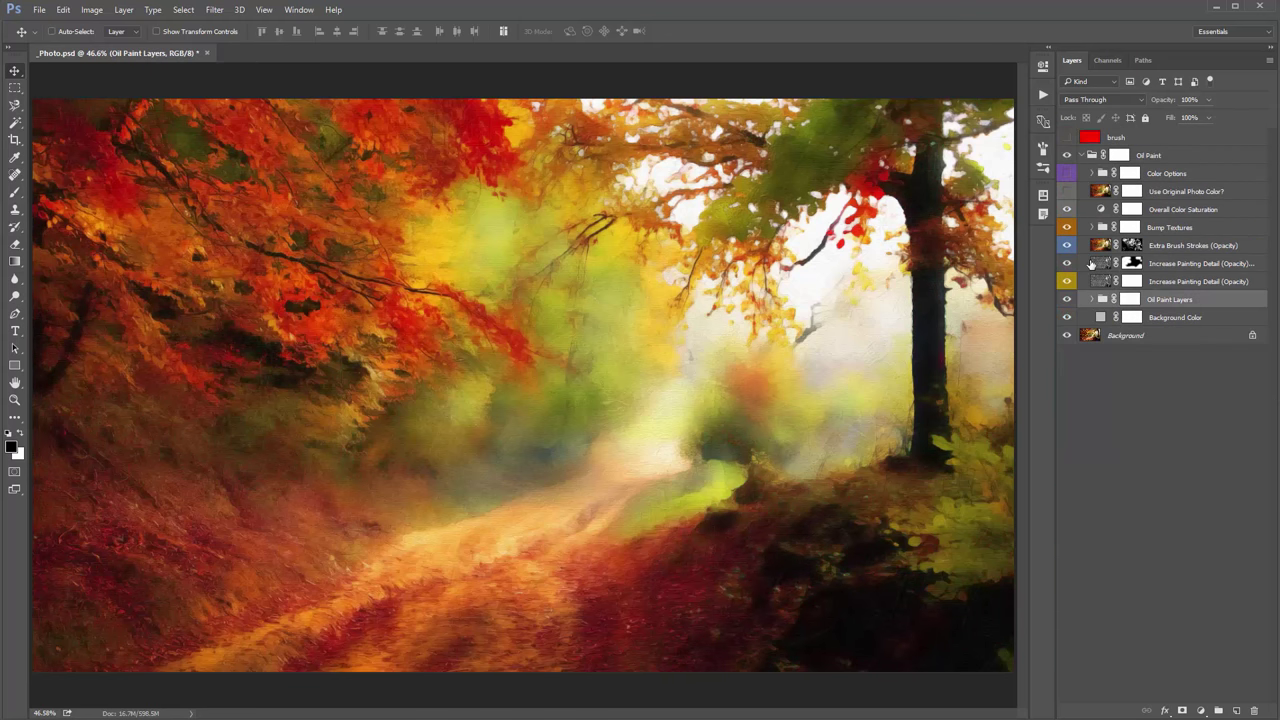
pyautogui.click(1177, 320)
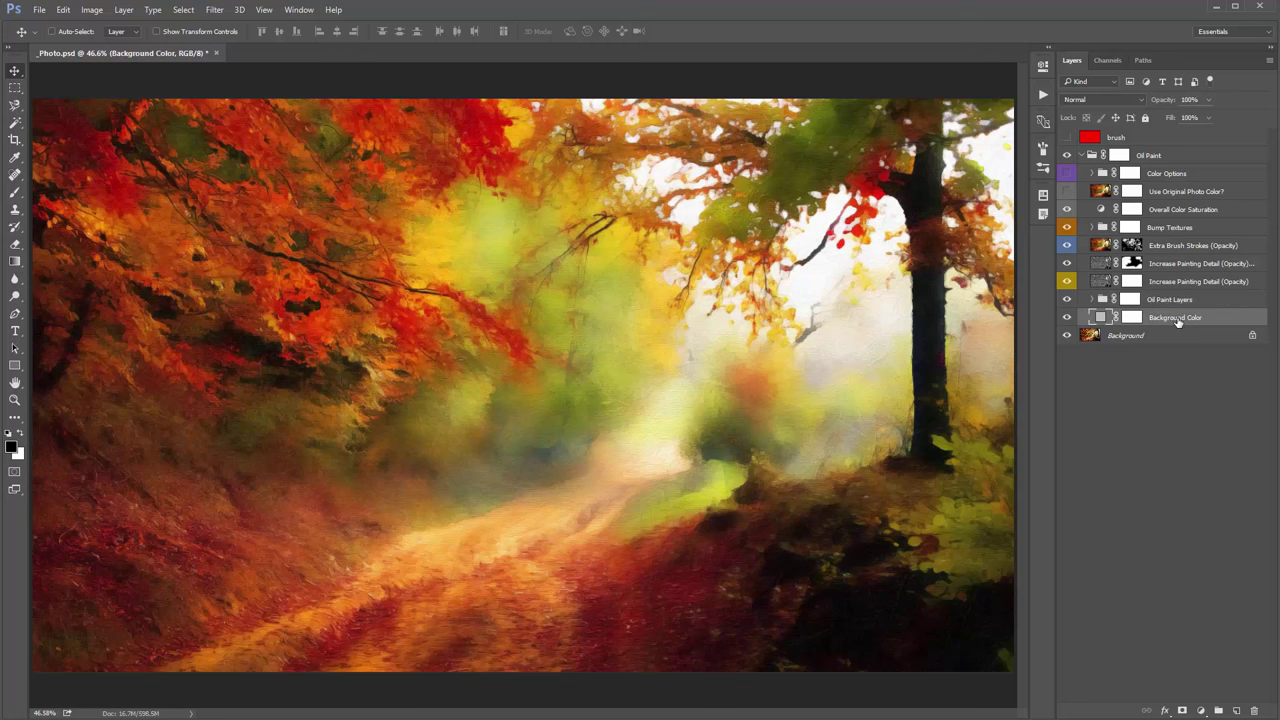
pyautogui.click(1067, 318)
pyautogui.click(1068, 318)
pyautogui.click(1068, 318)
# Collapse and hide the Oil Paint group, and add a new layer named brush directly above it
pyautogui.click(1082, 156)
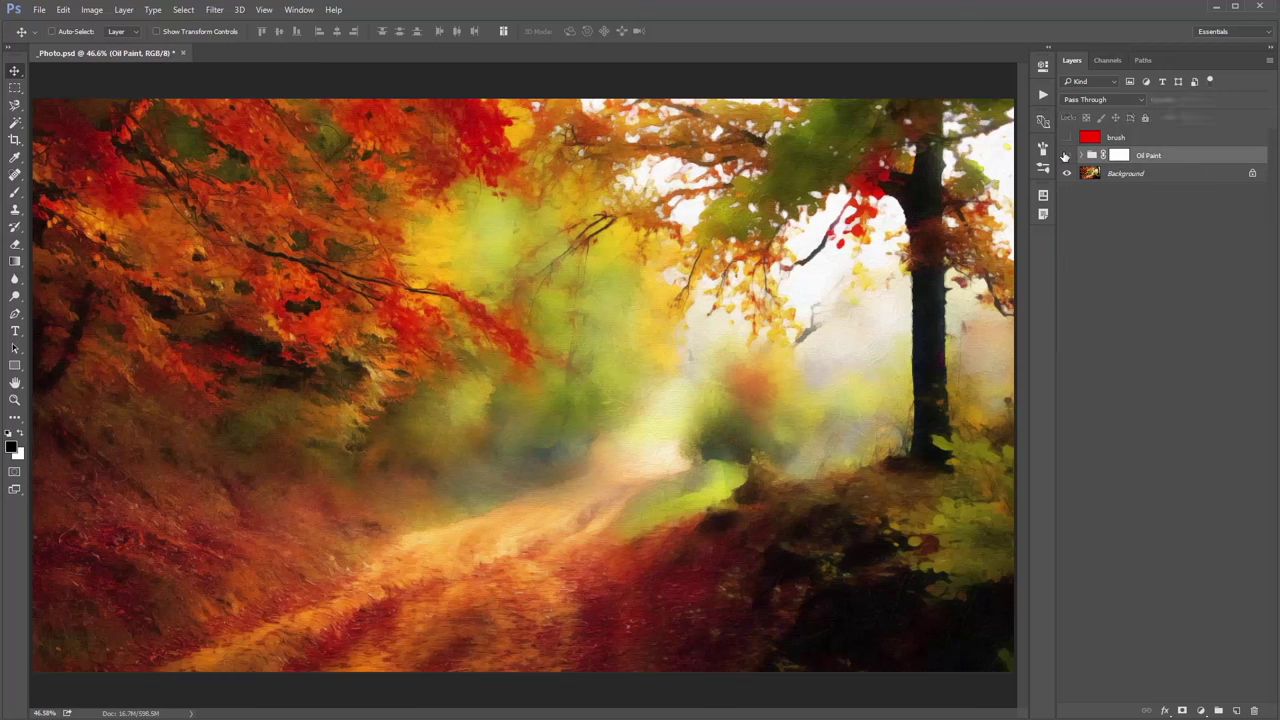
pyautogui.click(1065, 156)
pyautogui.hotkey('ctrl', 'shift', 'n')
pyautogui.write('brush')
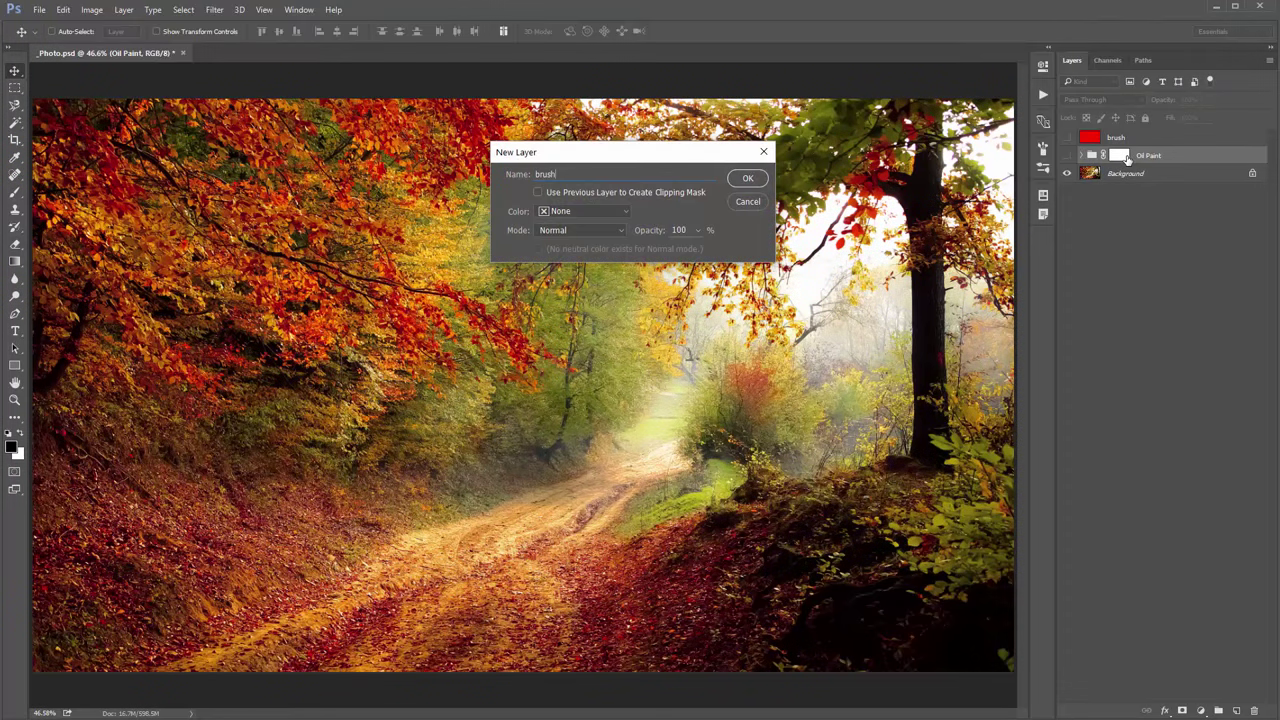
pyautogui.press('Return')
# Paint a broad black area over the middle of the photo with a soft 500 px brush, and expand the Oil Paint group
pyautogui.press('b')
pyautogui.moveTo(581, 281)
pyautogui.mouseDown()
pyautogui.moveTo(456, 371)
pyautogui.moveTo(467, 413)
pyautogui.moveTo(628, 431)
pyautogui.moveTo(580, 496)
pyautogui.moveTo(285, 531)
pyautogui.moveTo(521, 564)
pyautogui.moveTo(692, 441)
pyautogui.moveTo(576, 328)
pyautogui.moveTo(618, 303)
pyautogui.moveTo(531, 576)
pyautogui.moveTo(394, 571)
pyautogui.mouseUp()
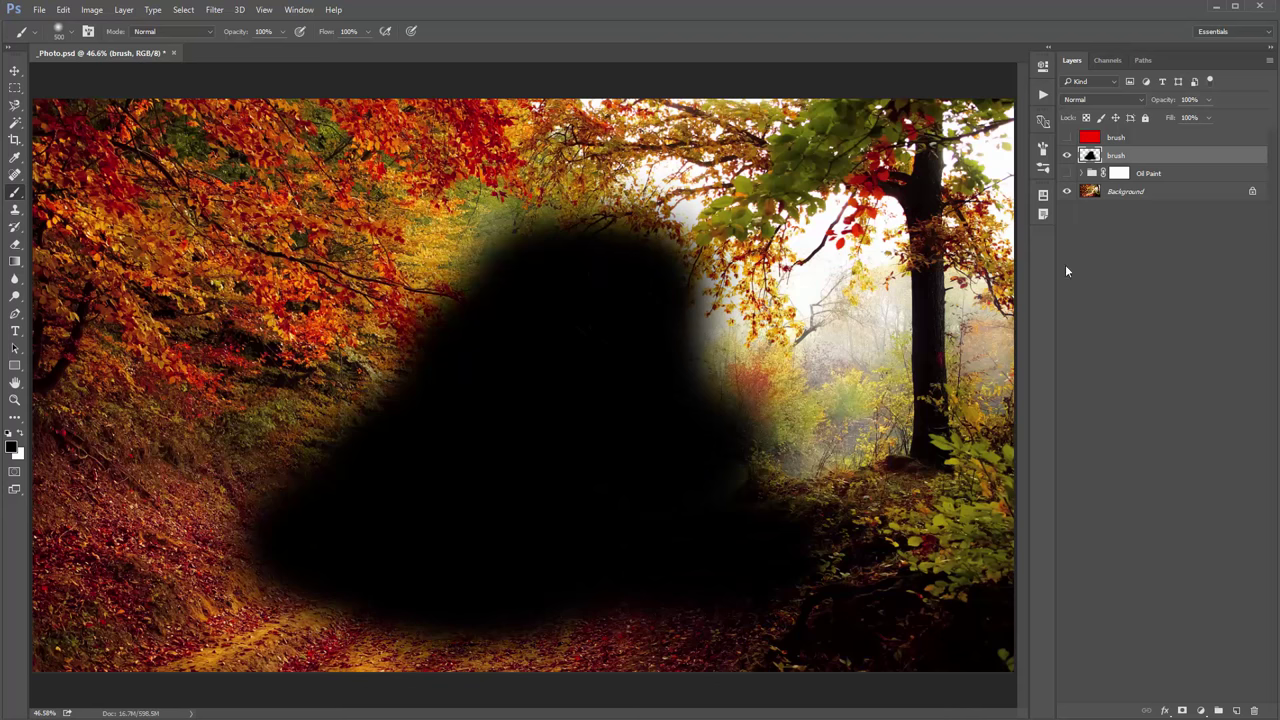
pyautogui.click(1081, 173)
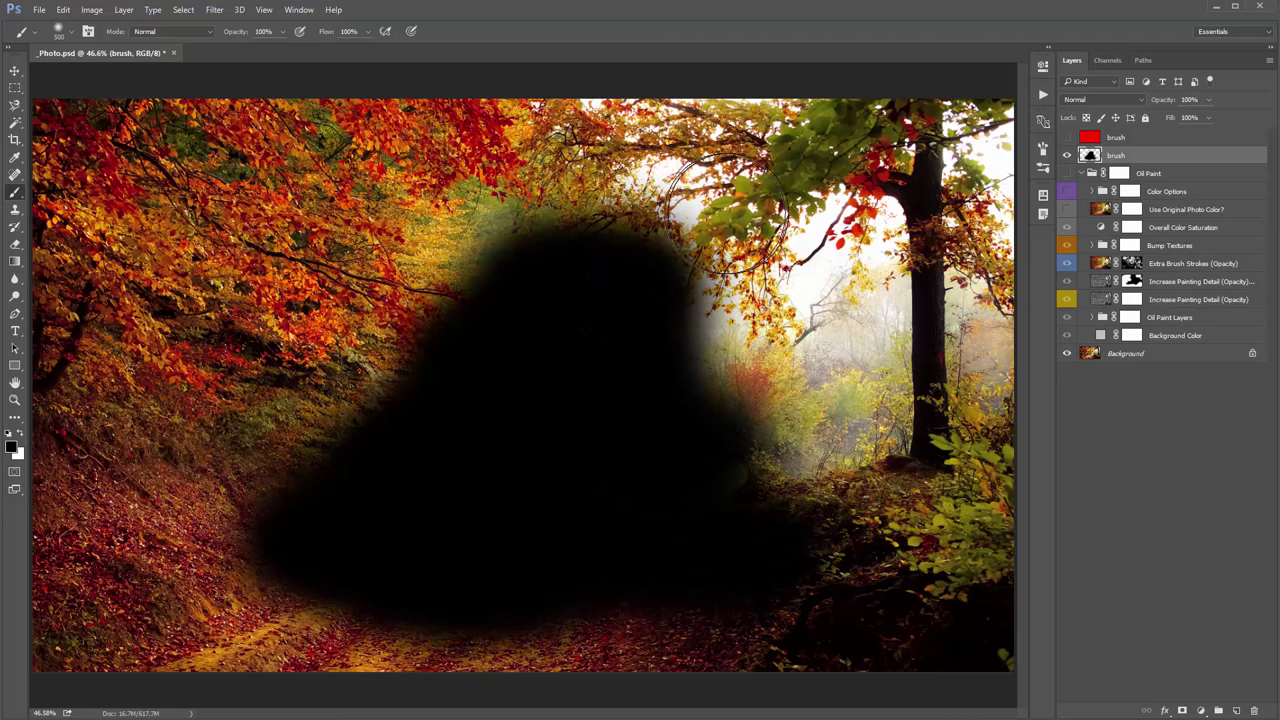
# Delete the black-painted brush layer above the Oil Paint group and make the Oil Paint group visible
pyautogui.press('v')
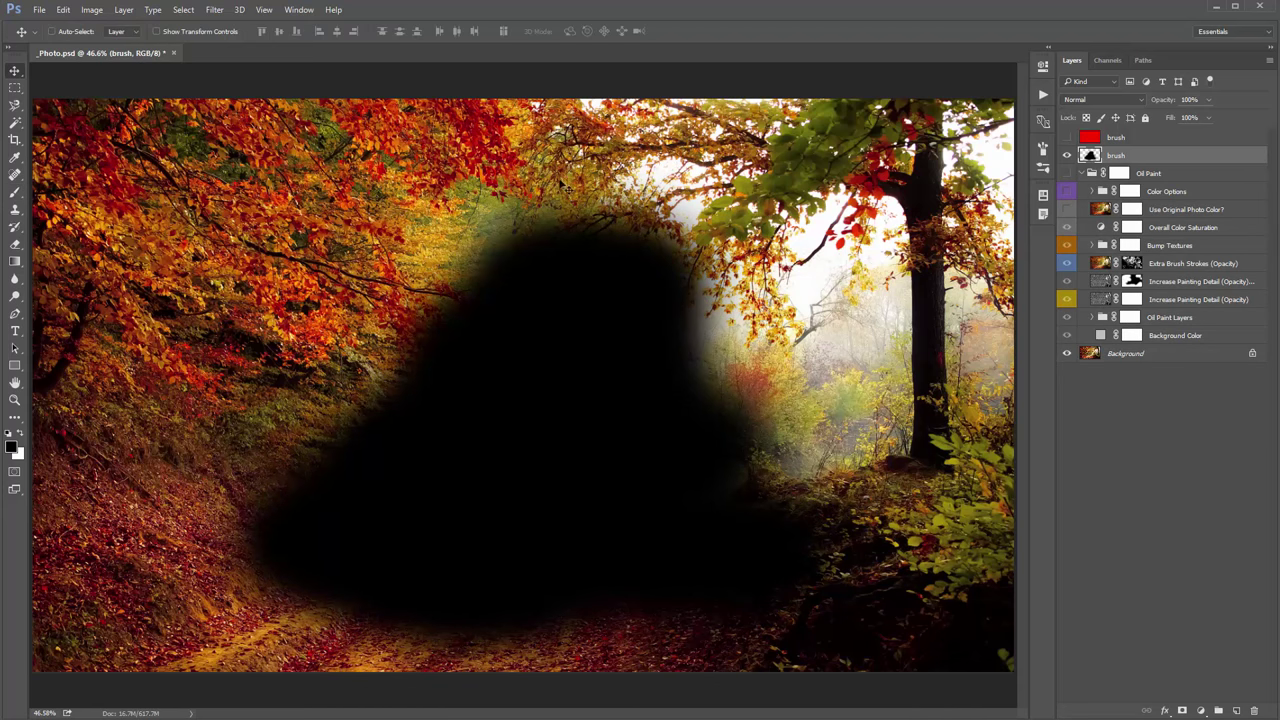
pyautogui.click(1185, 336)
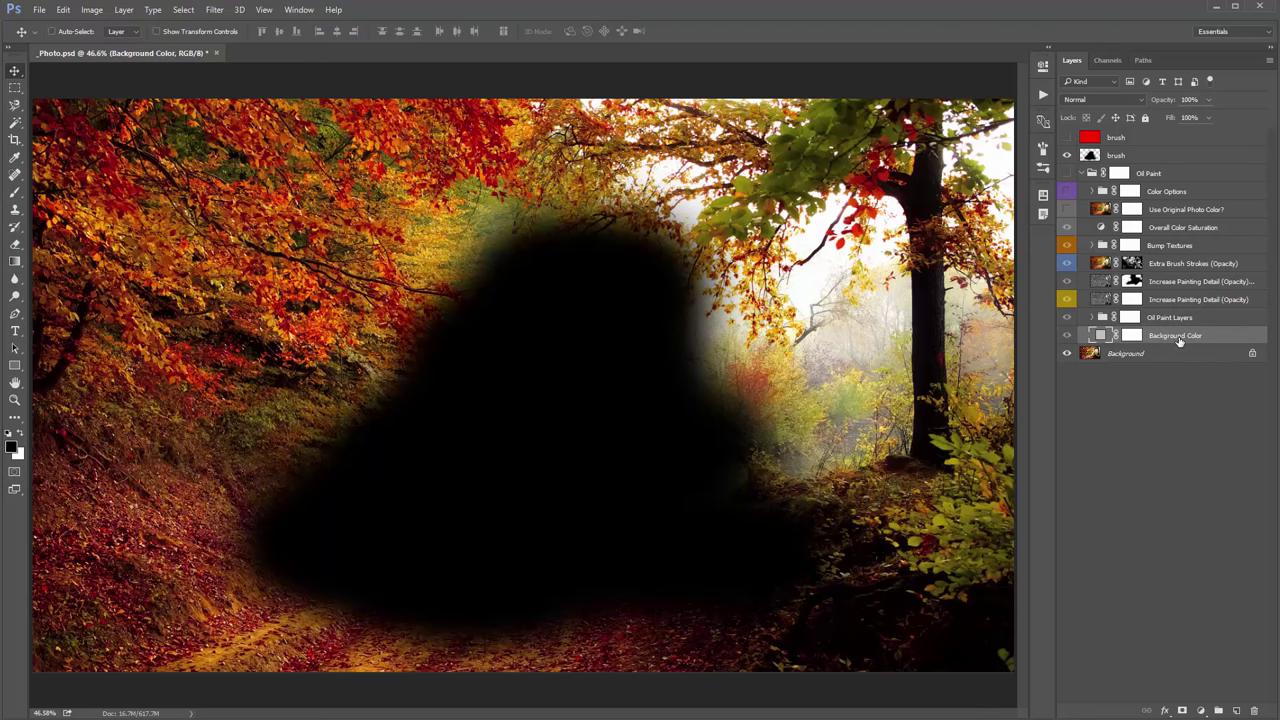
pyautogui.click(1134, 157)
pyautogui.press('Delete')
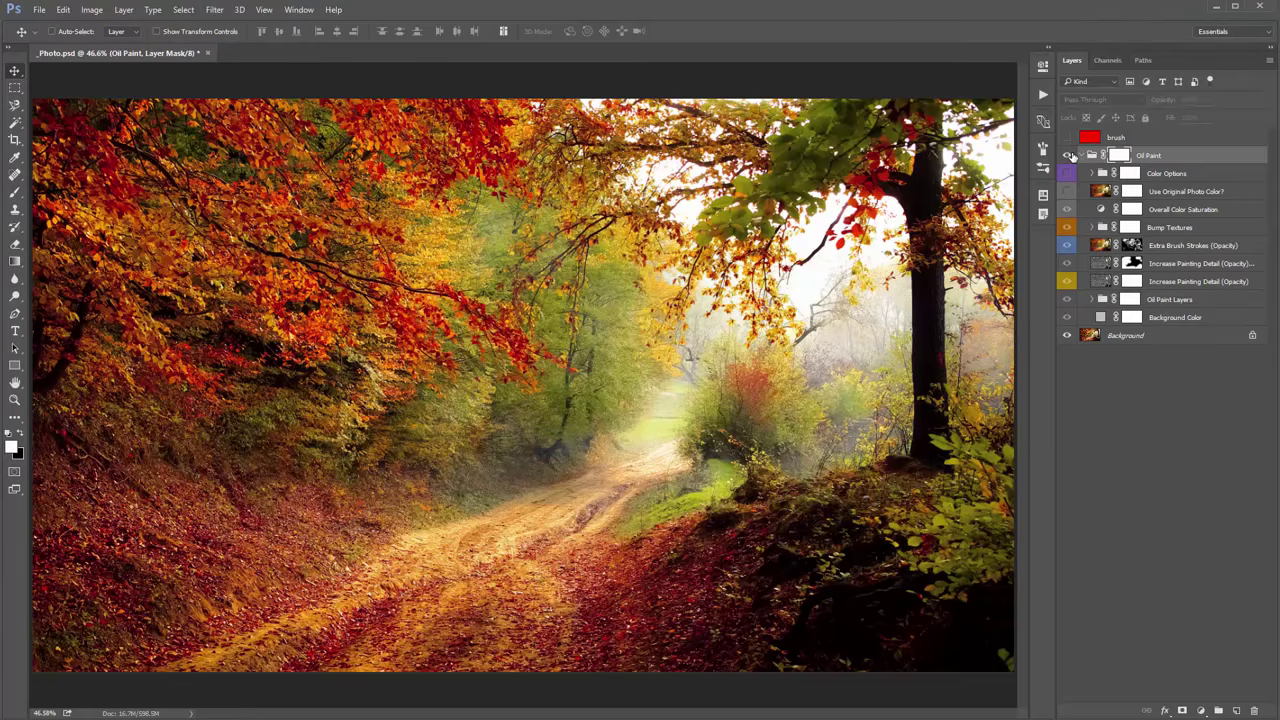
pyautogui.click(1066, 155)
# Collapse and reopen the Oil Paint group, and go back and forth between its two Increase Painting Detail (Opacity) layers
pyautogui.click(1082, 155)
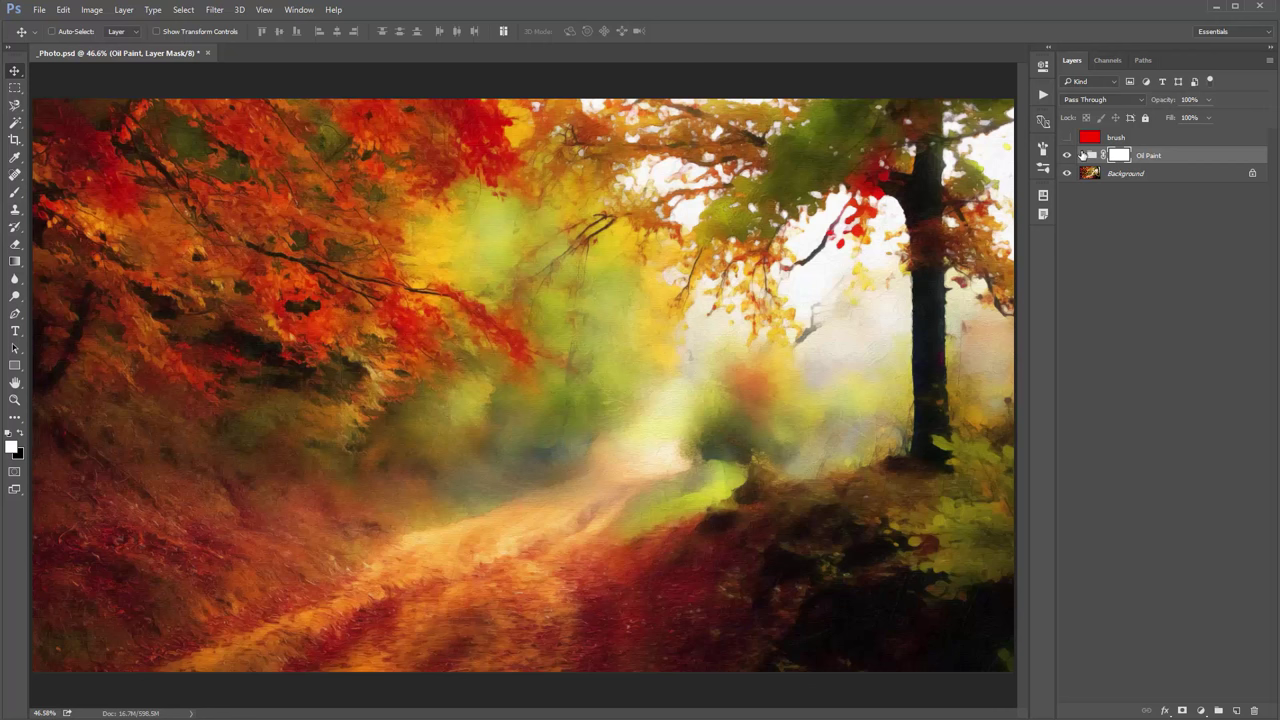
pyautogui.click(1082, 155)
pyautogui.click(1198, 265)
pyautogui.click(1180, 283)
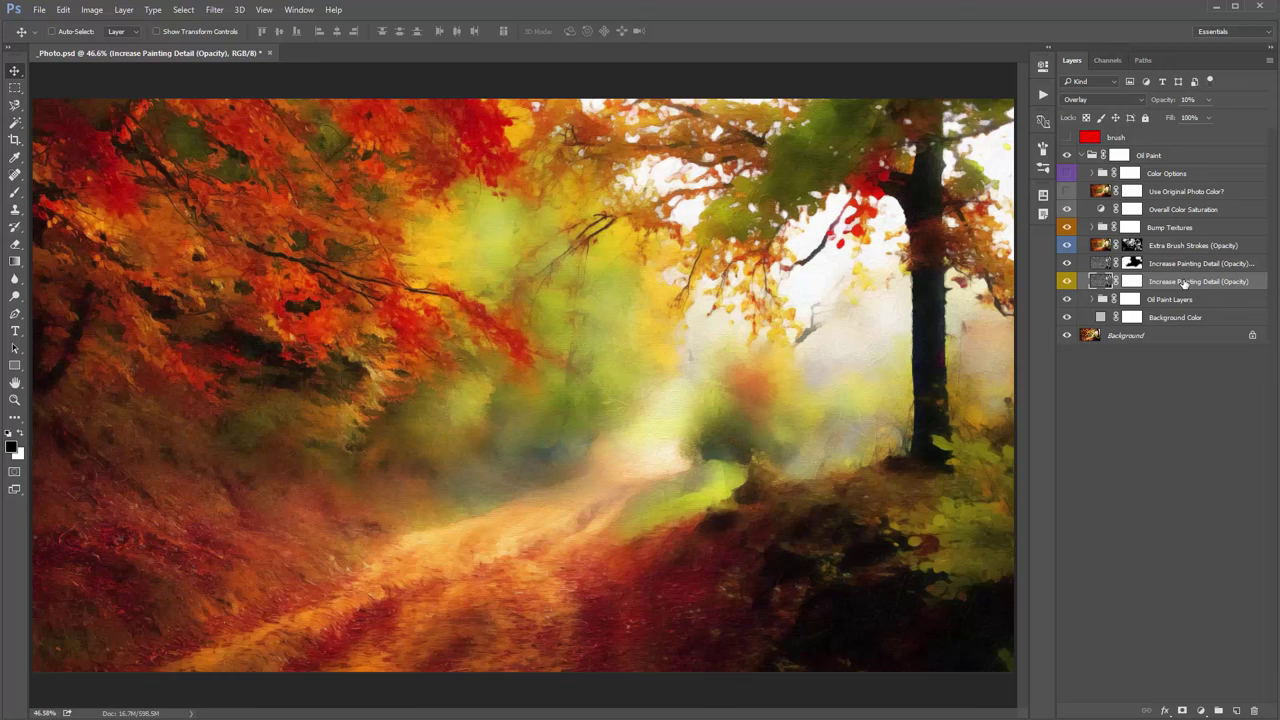
pyautogui.click(1165, 265)
pyautogui.click(1158, 283)
pyautogui.click(1158, 268)
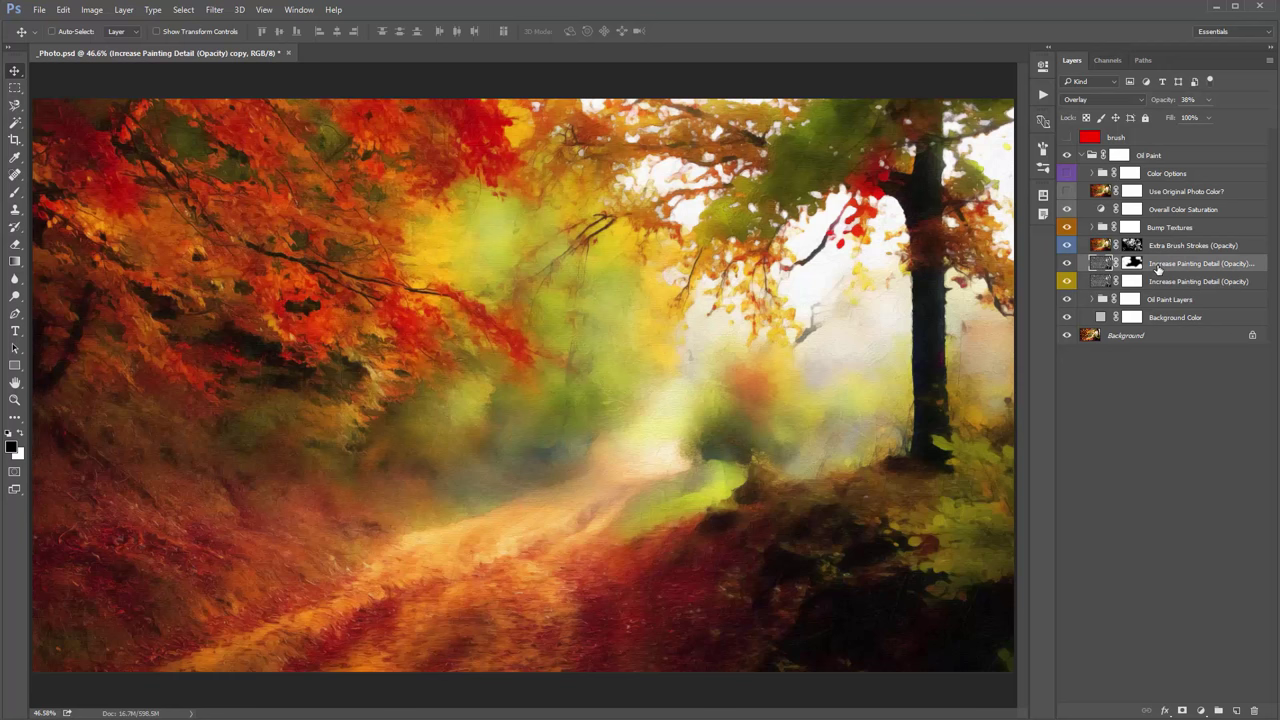
pyautogui.click(1168, 280)
pyautogui.click(1165, 266)
# Look inside the Color Options group and collapse it again
pyautogui.click(1162, 177)
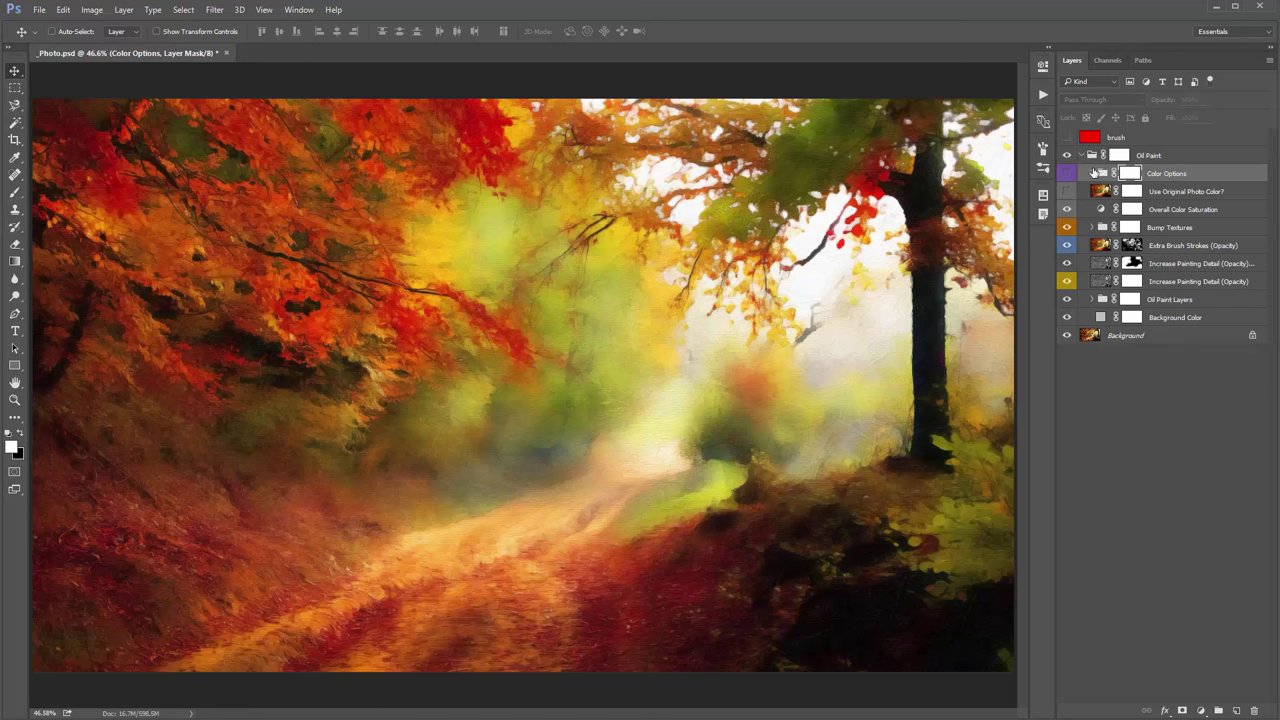
pyautogui.click(1093, 173)
pyautogui.click(1094, 173)
# Toggle the Oil Paint group off and on to compare the painting with the original photo, leaving it visible
pyautogui.click(1078, 156)
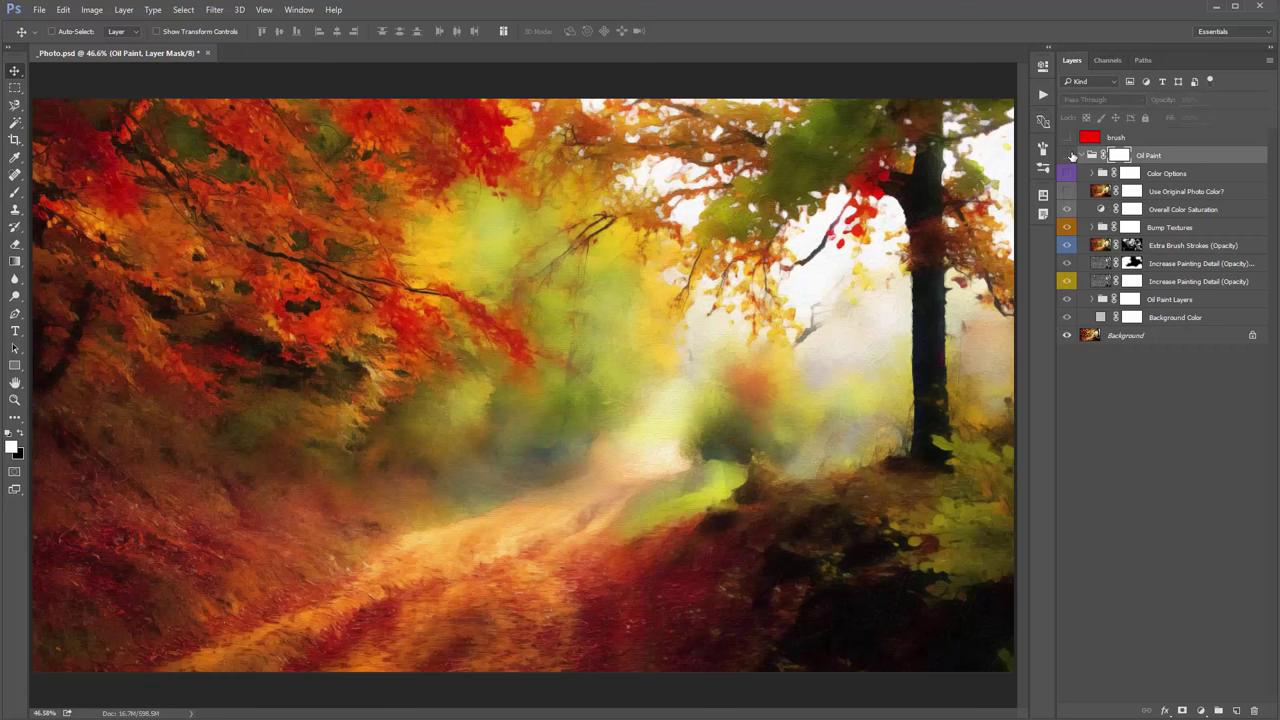
pyautogui.click(1070, 156)
pyautogui.click(1070, 156)
pyautogui.click(1069, 156)
pyautogui.click(1069, 156)
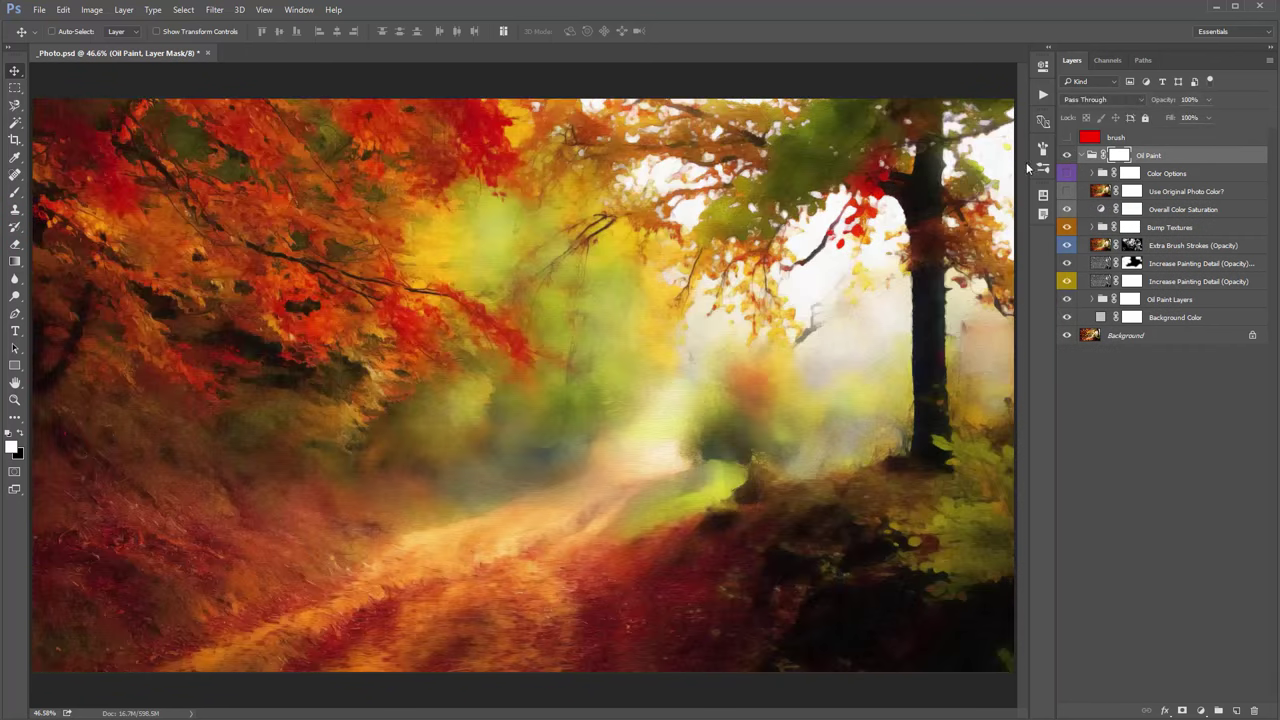